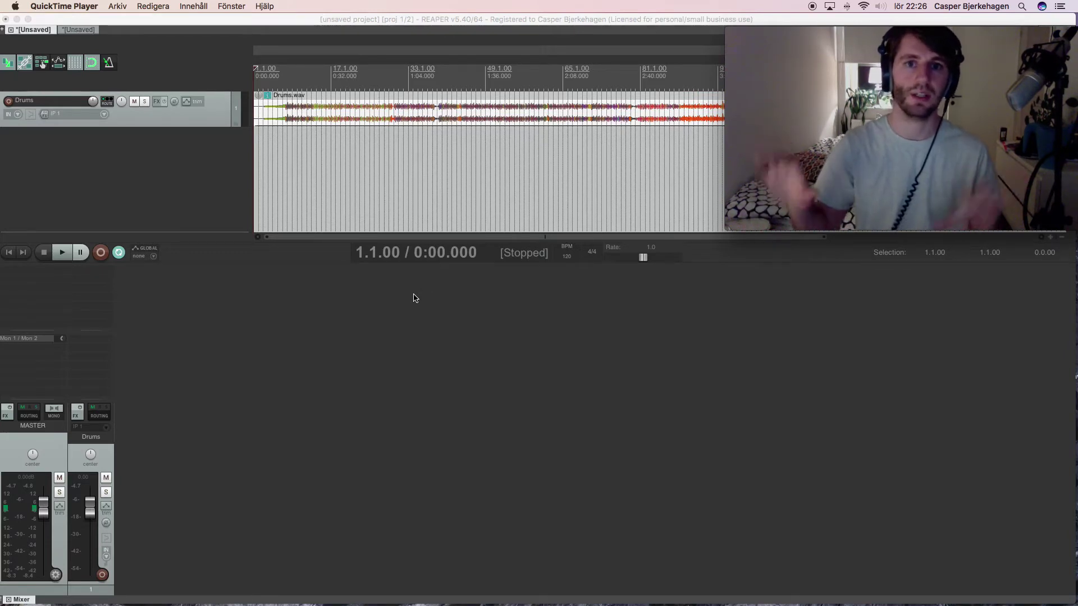
Step: Add two new empty tracks to the project
{"action": "scroll", "coordinate": [386, 136], "scroll_direction": "down", "scroll_amount": 5}
{"action": "scroll", "coordinate": [389, 139], "scroll_direction": "up", "scroll_amount": 3}
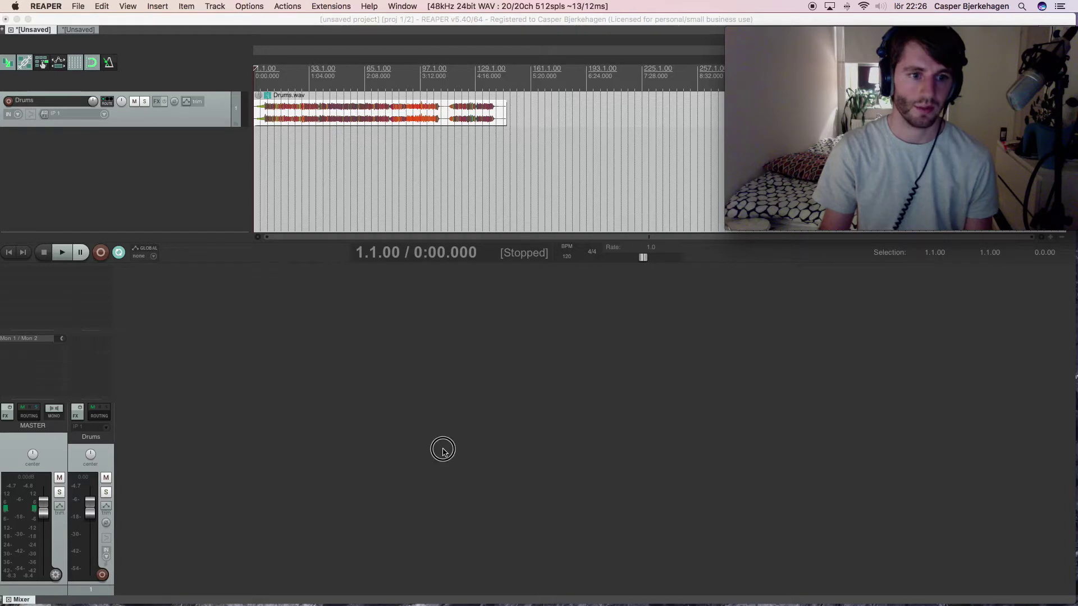
{"action": "left_click", "coordinate": [439, 454]}
{"action": "double_click", "coordinate": [443, 451]}
{"action": "double_click", "coordinate": [443, 452]}
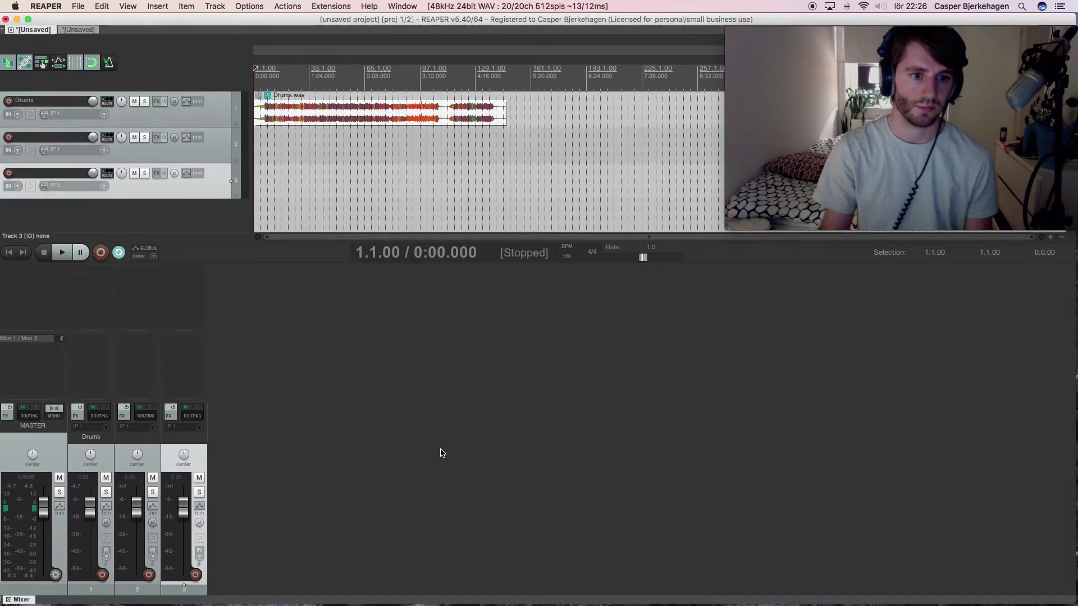
Step: Move both new tracks above Drums and create a send from Drums to track 1
{"action": "left_click", "coordinate": [159, 453], "text": "shift"}
{"action": "left_click_drag", "start_coordinate": [149, 445], "coordinate": [70, 445]}
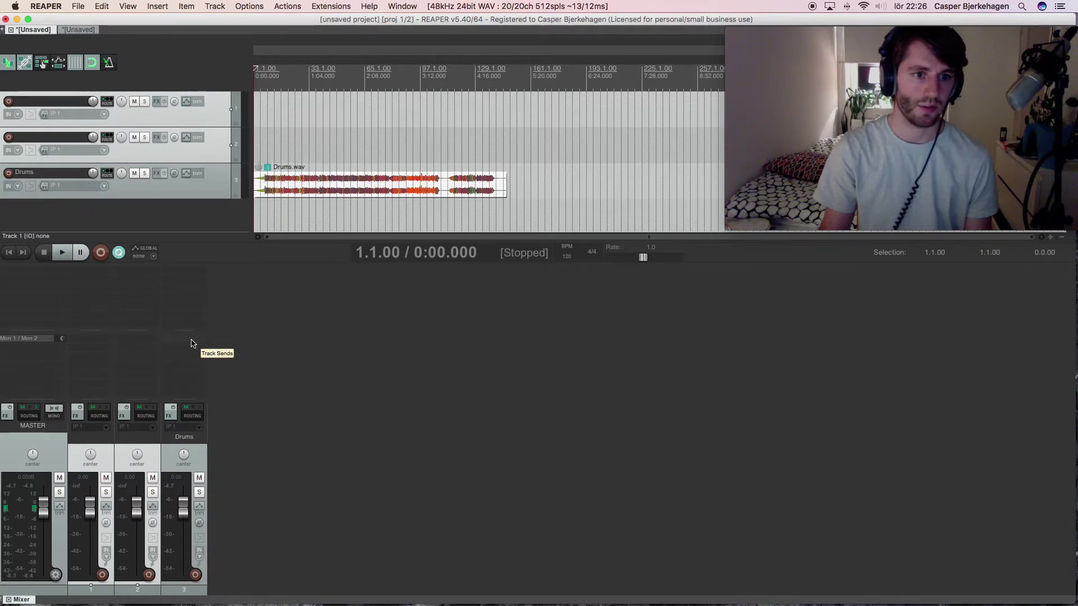
{"action": "left_click_drag", "start_coordinate": [191, 343], "coordinate": [94, 347]}
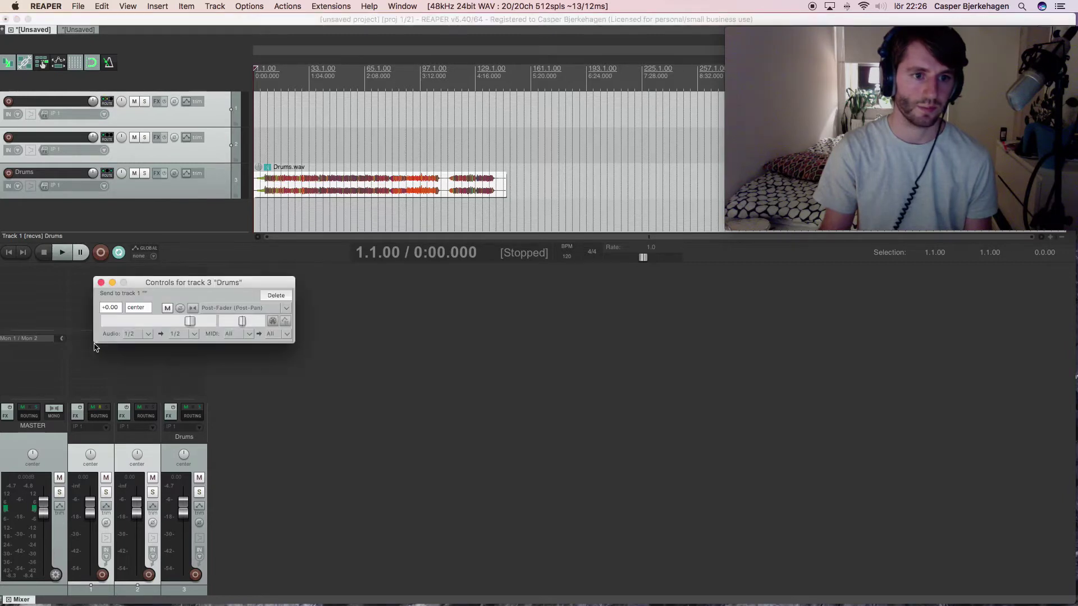
Step: Set the Drums send to track 1 to mono source channel 1 into destination channel 1
{"action": "left_click", "coordinate": [147, 335]}
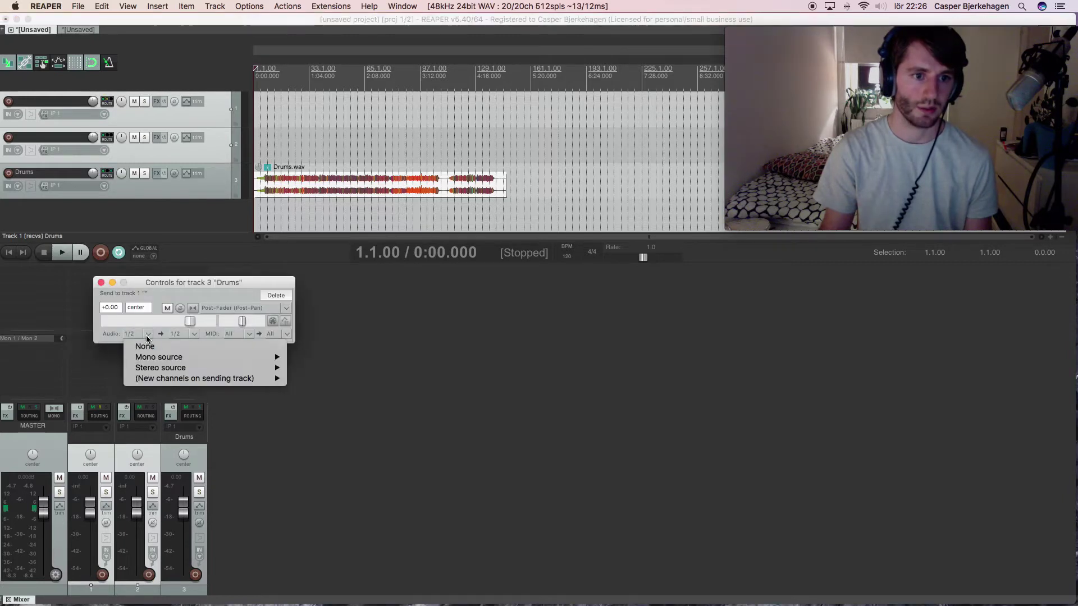
{"action": "mouse_move", "coordinate": [155, 361]}
{"action": "left_click", "coordinate": [308, 362]}
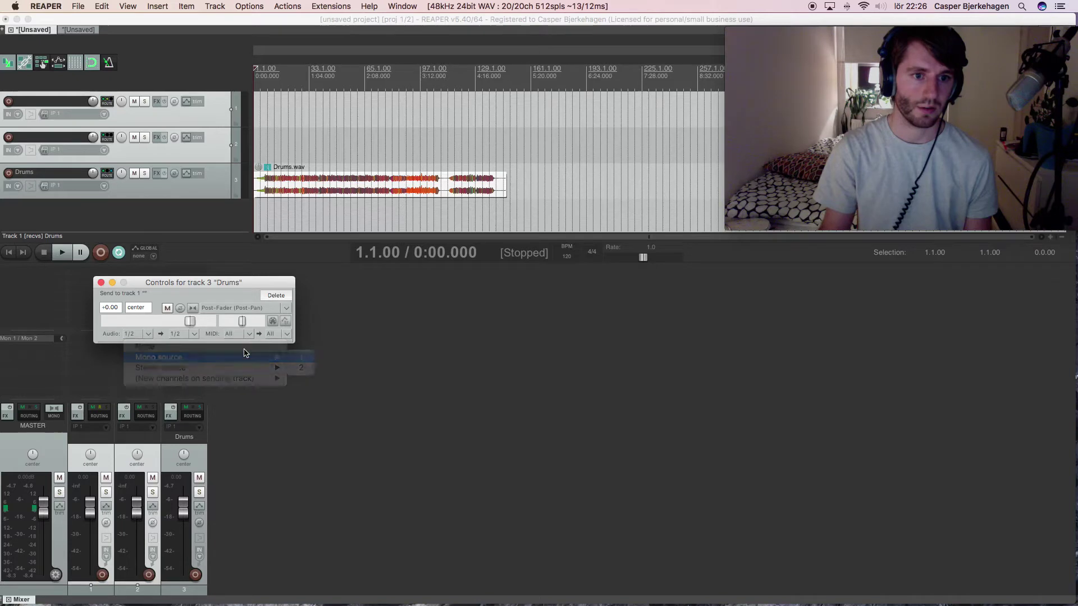
{"action": "left_click", "coordinate": [193, 334]}
{"action": "left_click", "coordinate": [208, 359]}
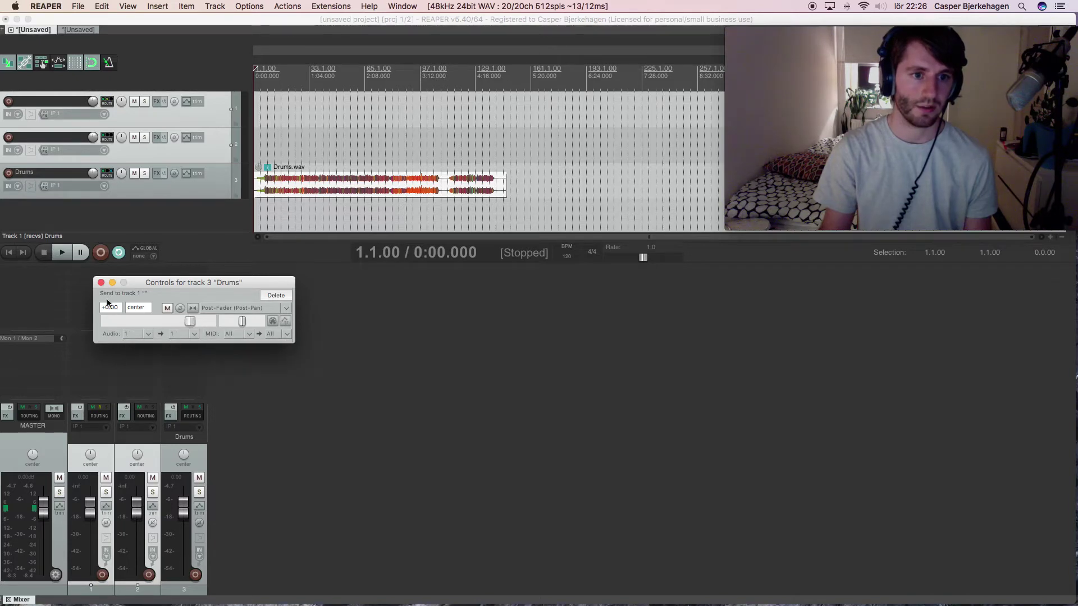
{"action": "left_click", "coordinate": [101, 283]}
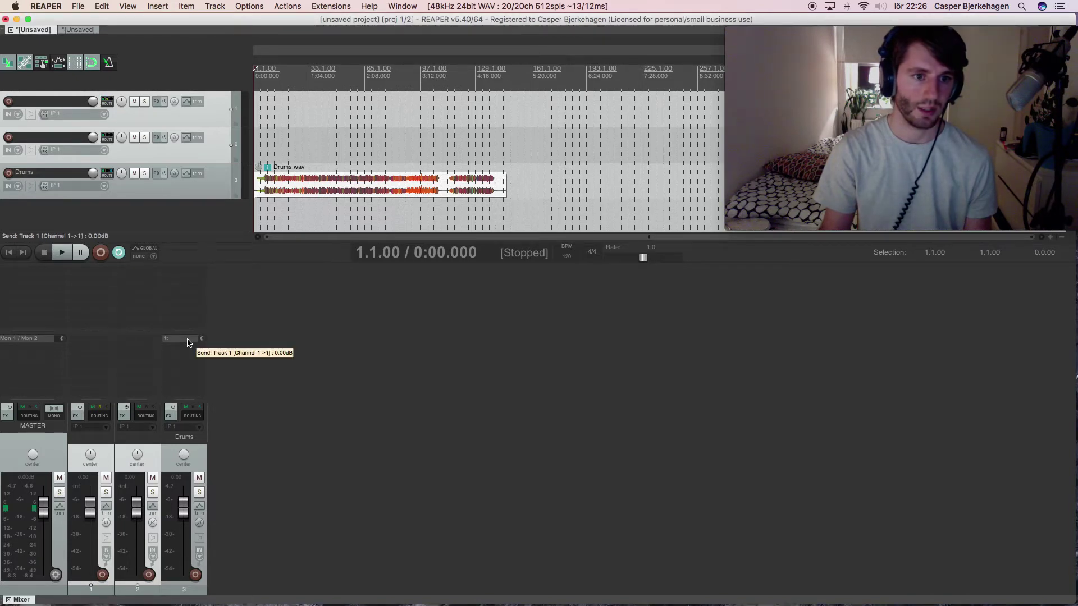
Step: Solo track 1 and start playback from bar 25
{"action": "left_click", "coordinate": [106, 492]}
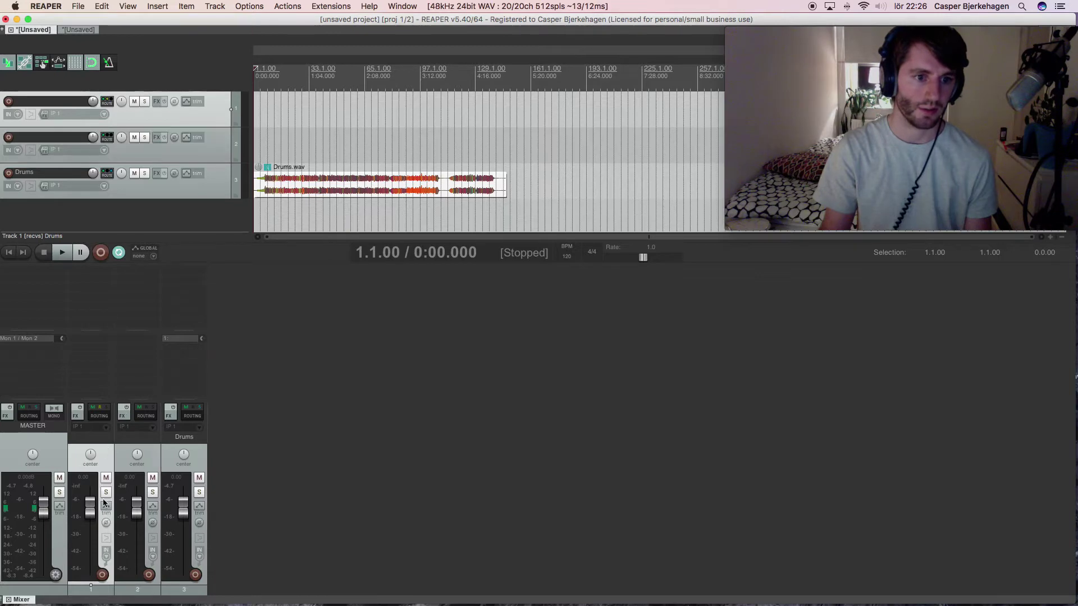
{"action": "left_click", "coordinate": [295, 70]}
{"action": "key", "text": "space"}
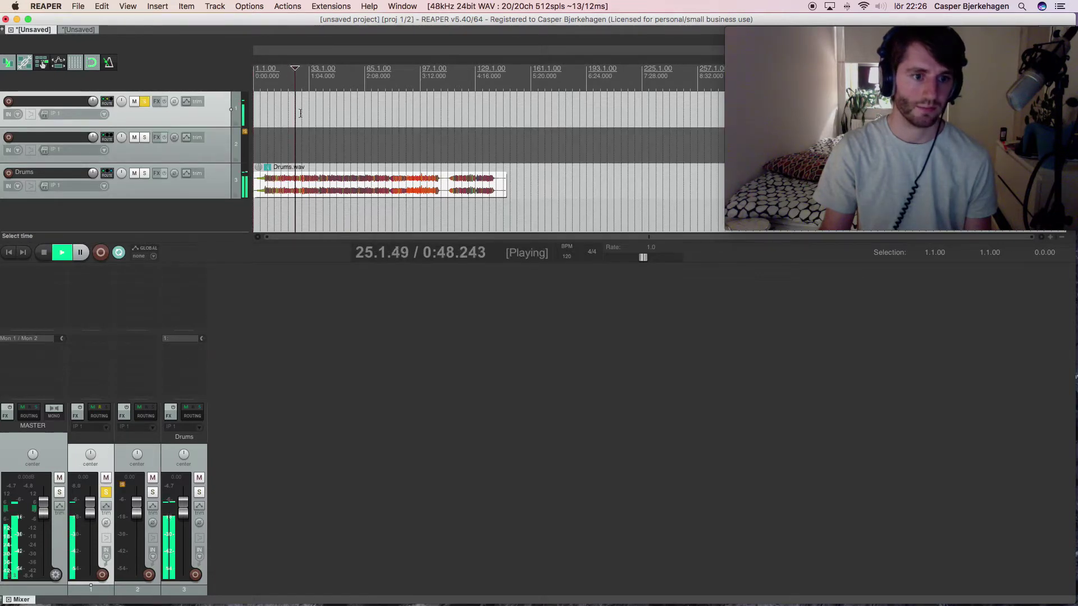
{"action": "left_click", "coordinate": [203, 338]}
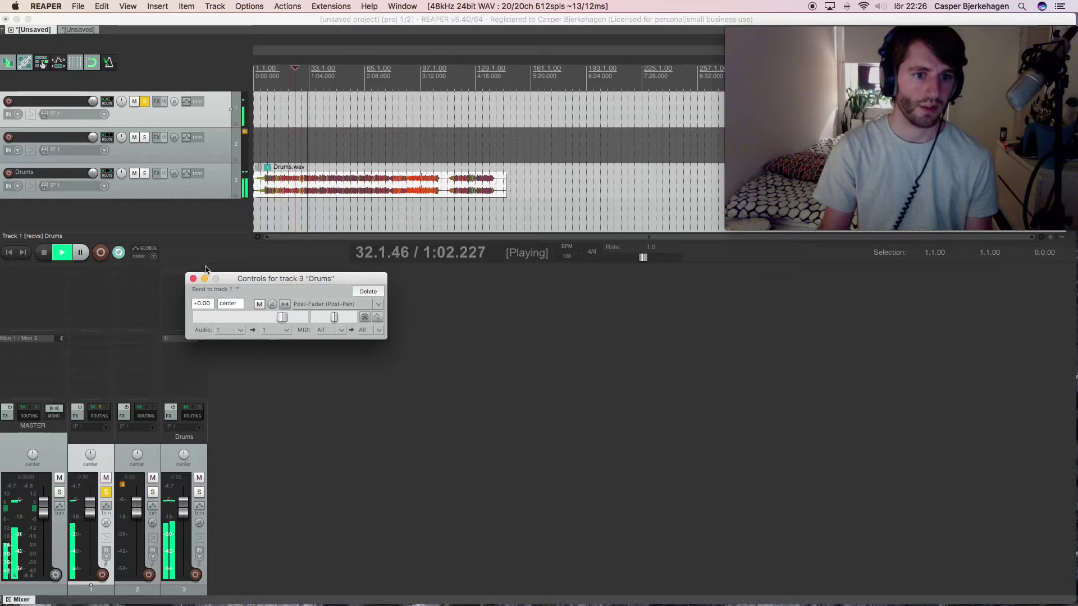
Step: Set the Drums send to track 2 to mono source channel 2 into destination channel 2
{"action": "left_click", "coordinate": [288, 331]}
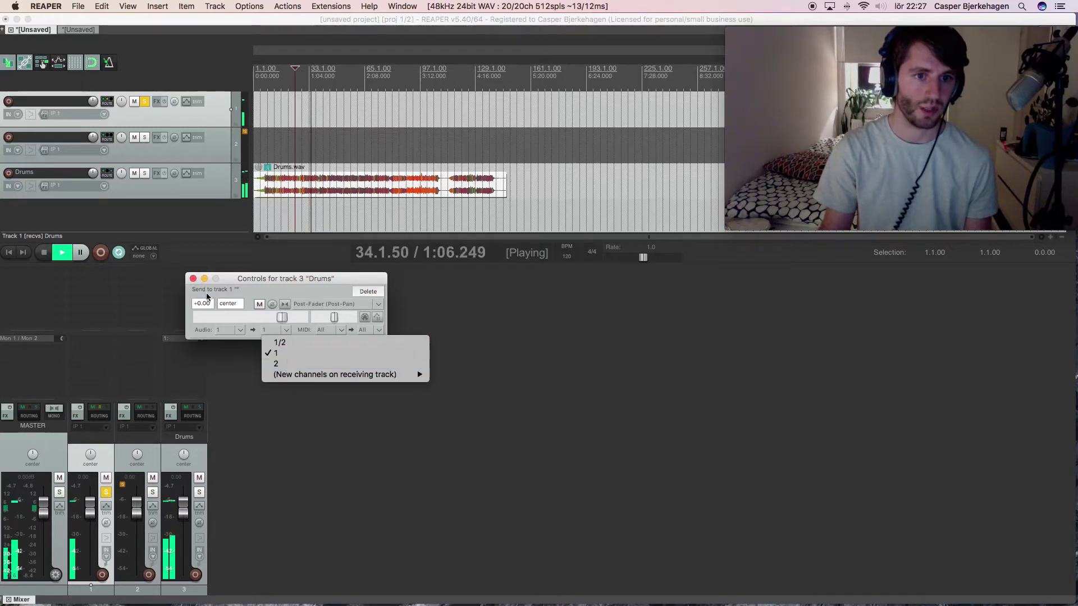
{"action": "left_click", "coordinate": [194, 281]}
{"action": "left_click", "coordinate": [194, 279]}
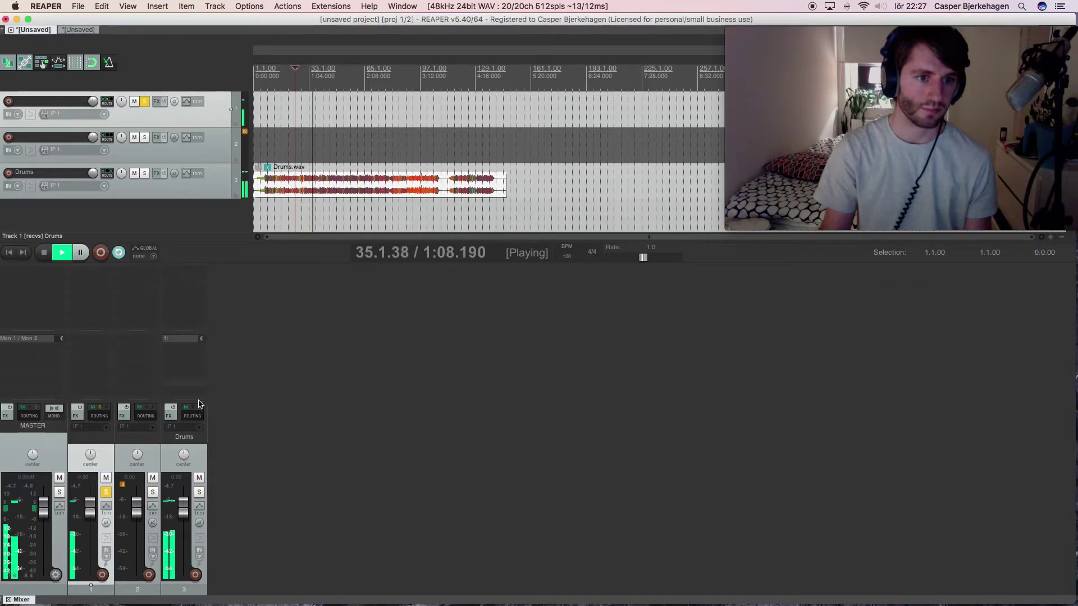
{"action": "left_click", "coordinate": [181, 339]}
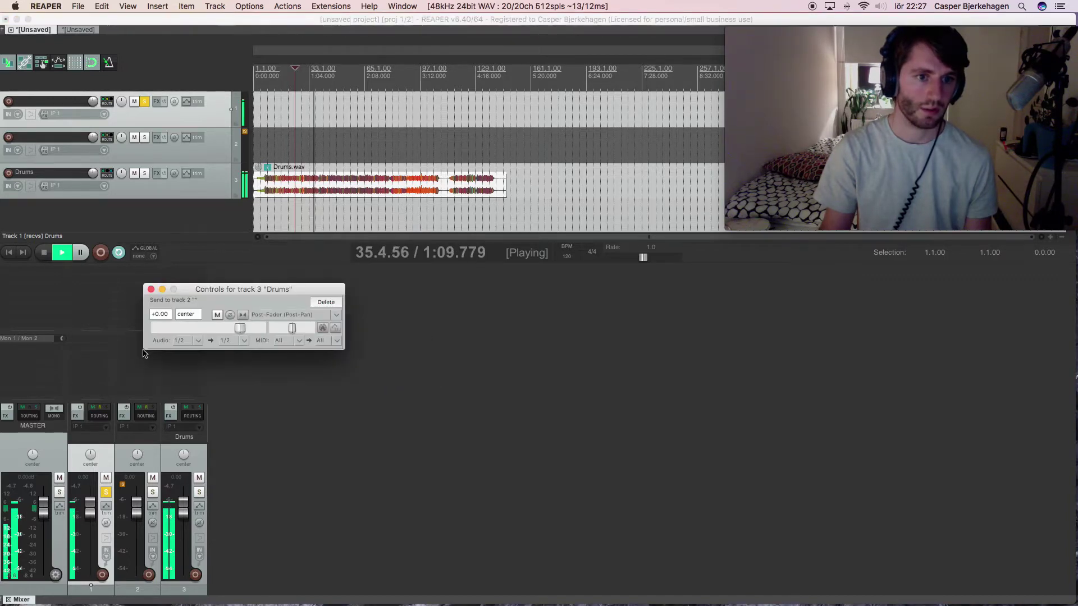
{"action": "left_click", "coordinate": [198, 341]}
{"action": "mouse_move", "coordinate": [314, 366]}
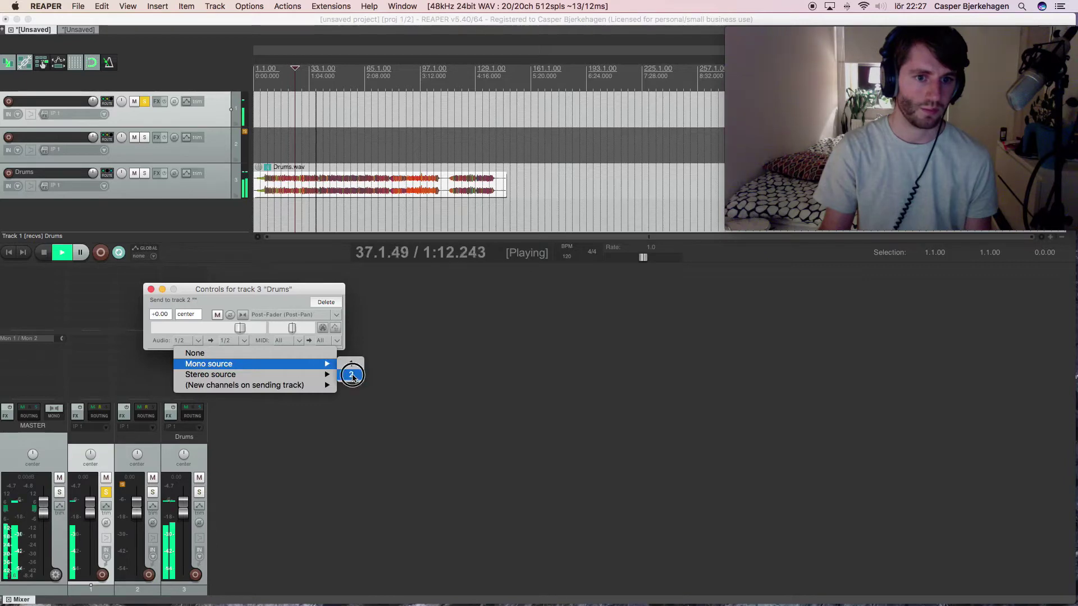
{"action": "left_click", "coordinate": [350, 372]}
{"action": "left_click", "coordinate": [245, 341]}
{"action": "left_click", "coordinate": [247, 370]}
Step: Solo track 2, invert polarity on tracks 1 and 2, and mute Drums
{"action": "left_click", "coordinate": [222, 363]}
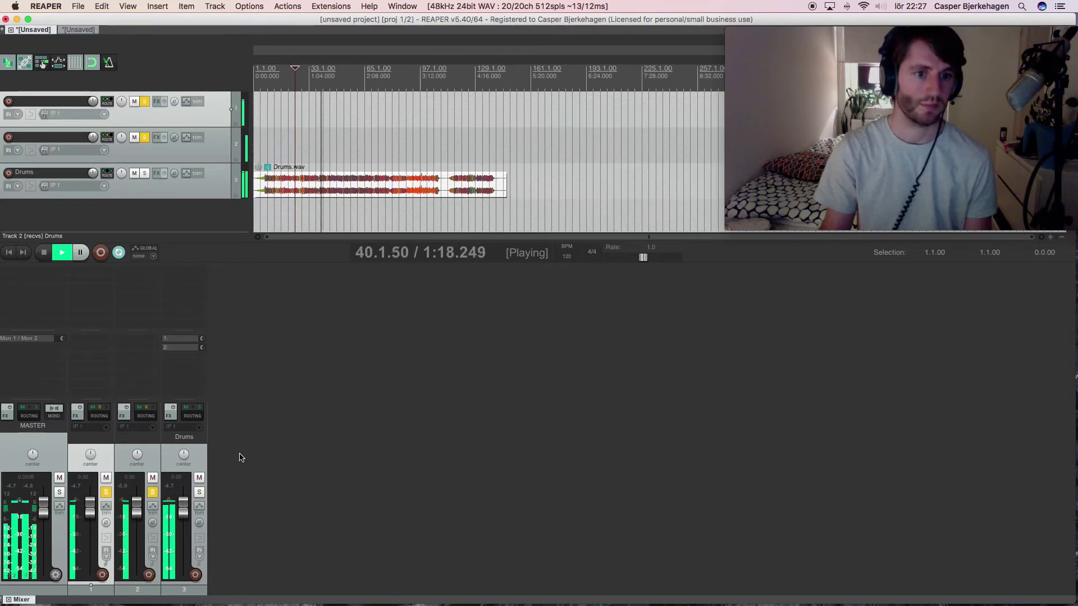
{"action": "left_click", "coordinate": [106, 523]}
{"action": "left_click", "coordinate": [153, 522]}
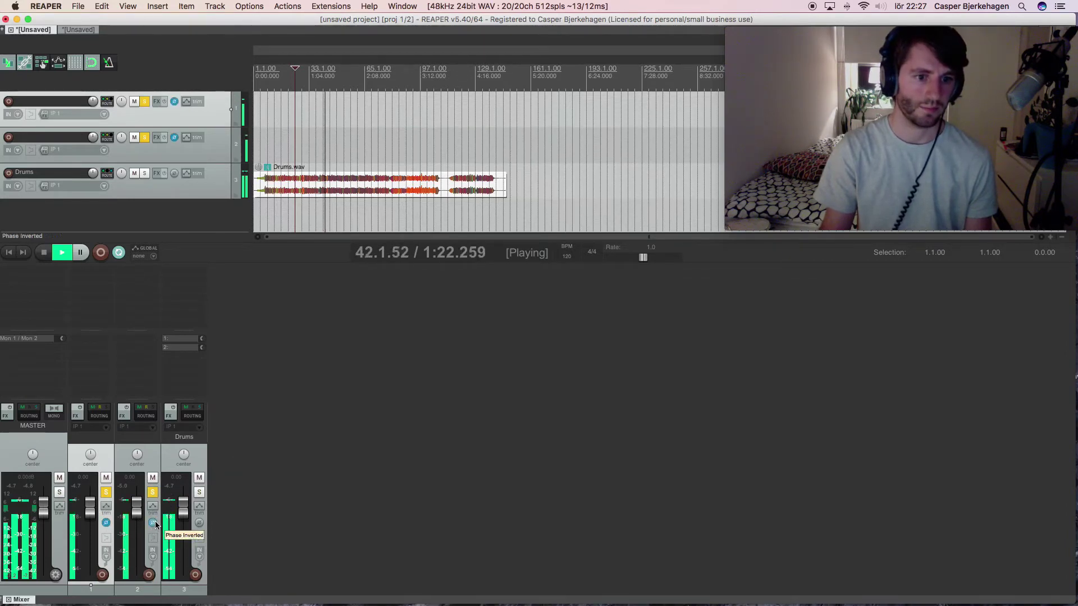
{"action": "left_click", "coordinate": [153, 522]}
{"action": "left_click", "coordinate": [105, 523]}
{"action": "left_click", "coordinate": [146, 457]}
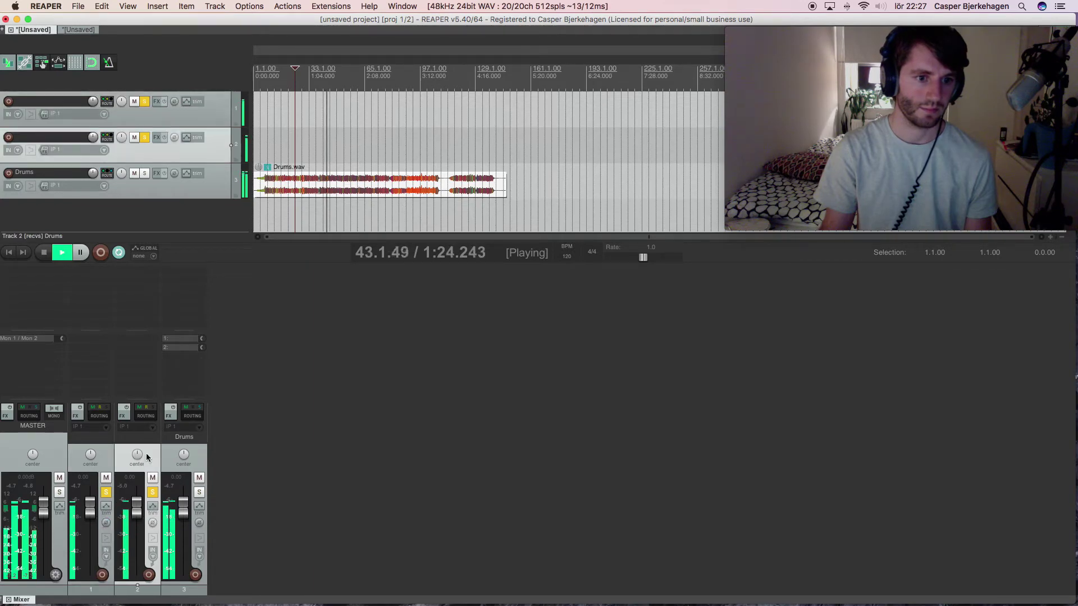
{"action": "left_click", "coordinate": [113, 454]}
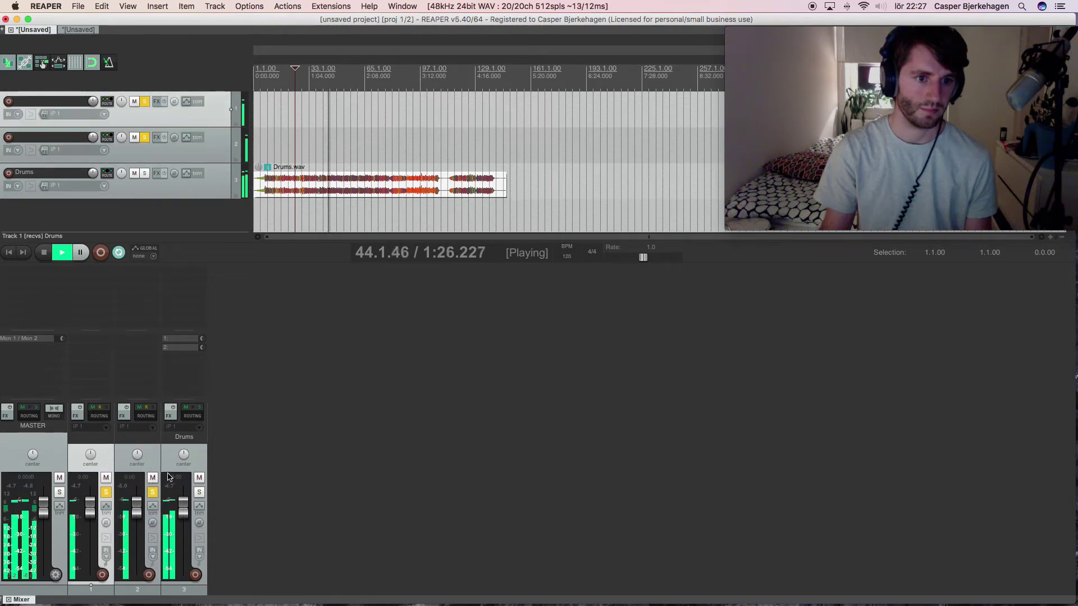
{"action": "left_click", "coordinate": [153, 523]}
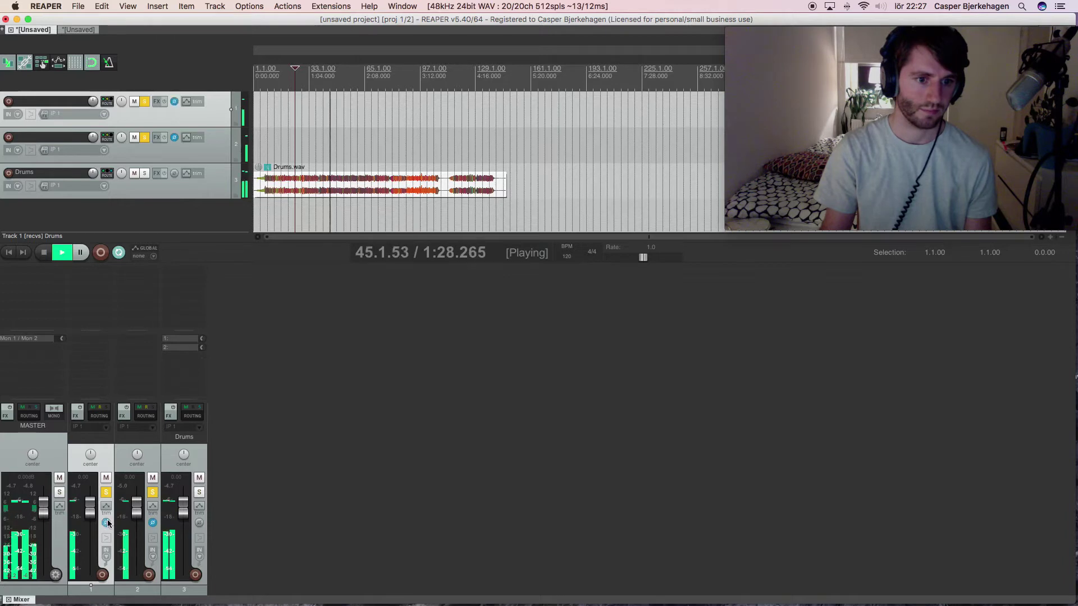
{"action": "left_click", "coordinate": [200, 478]}
Step: Unmute Drums, clear track 1's polarity inversion, unsolo Drums and track 2, and stop playback
{"action": "left_click", "coordinate": [200, 478]}
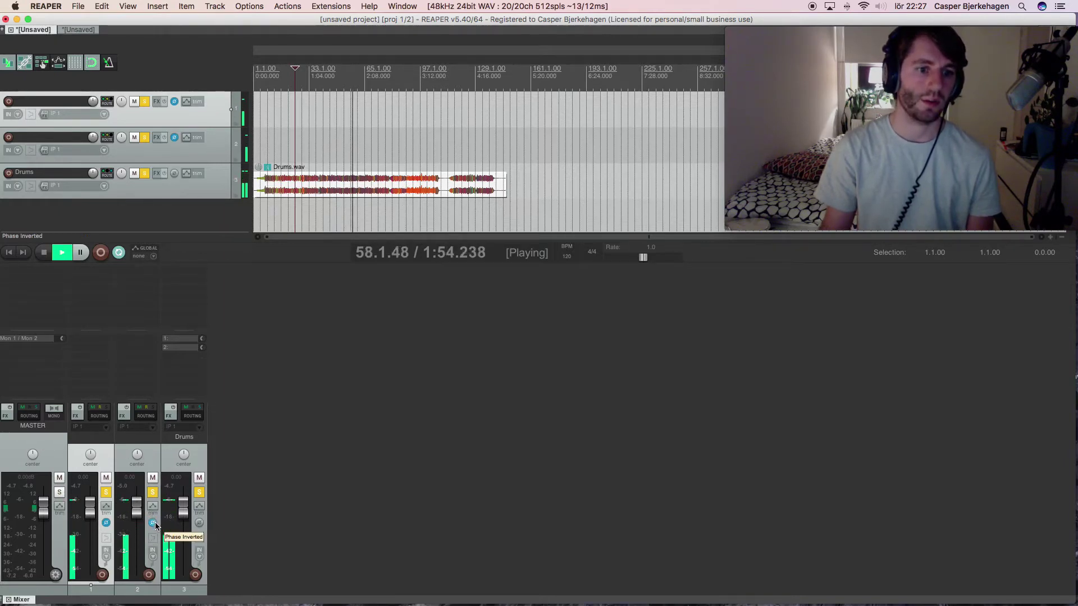
{"action": "left_click", "coordinate": [107, 524]}
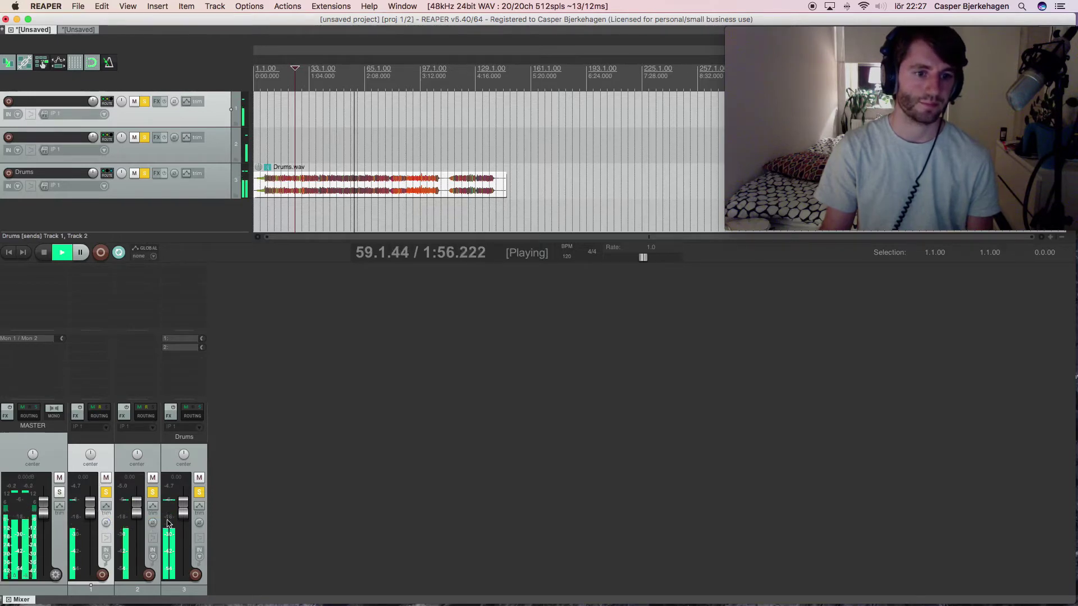
{"action": "left_click", "coordinate": [199, 493]}
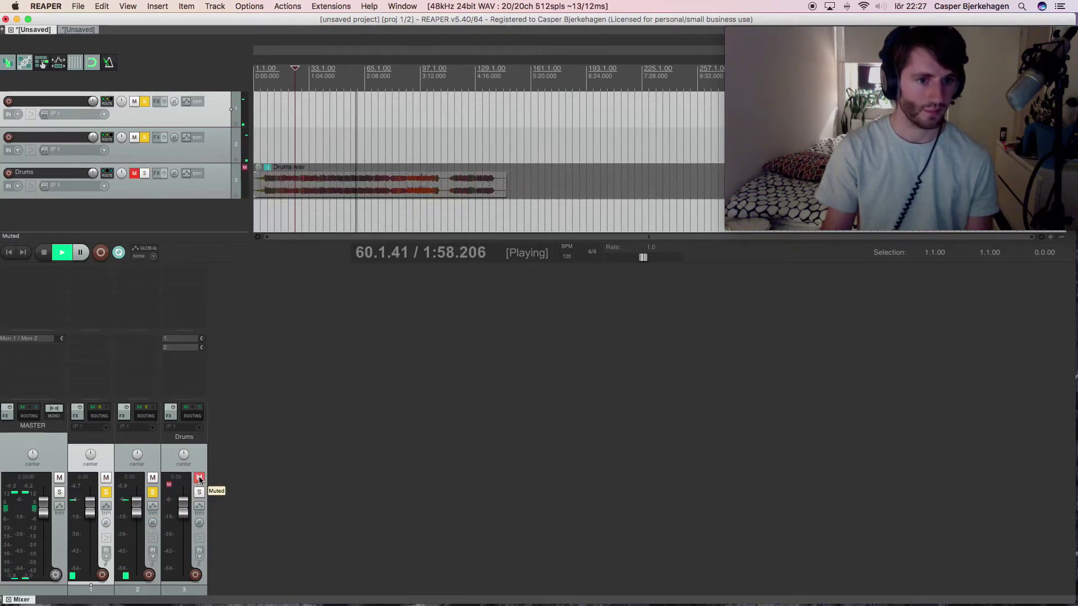
{"action": "left_click", "coordinate": [152, 492]}
{"action": "key", "text": "space"}
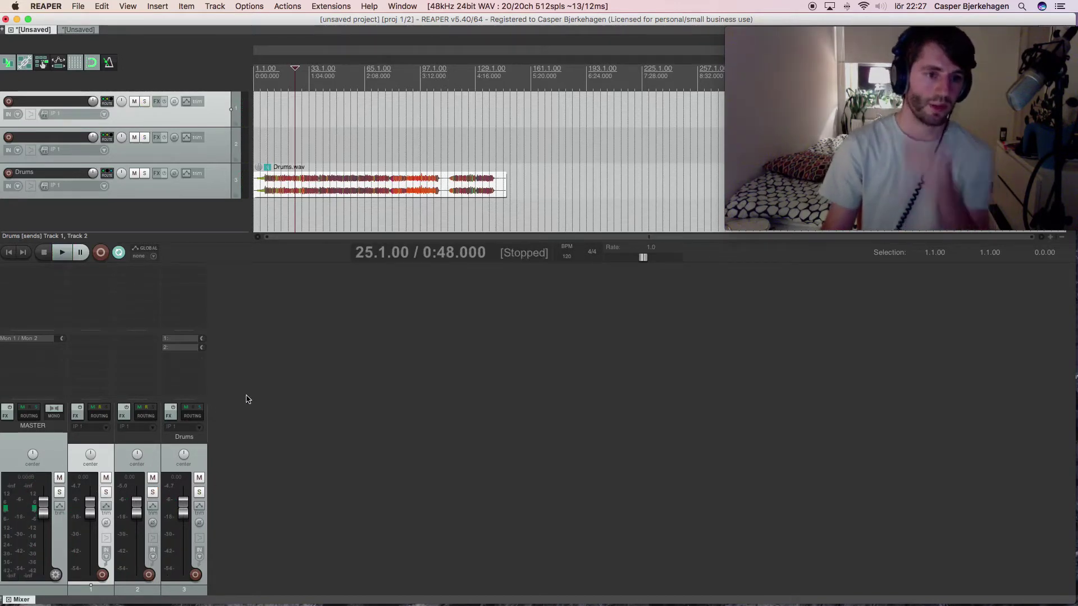
Step: Add an empty track at the top and another just above Drums, with sends on track 4
{"action": "double_click", "coordinate": [406, 473]}
{"action": "left_click_drag", "start_coordinate": [239, 441], "coordinate": [85, 446]}
{"action": "double_click", "coordinate": [93, 440]}
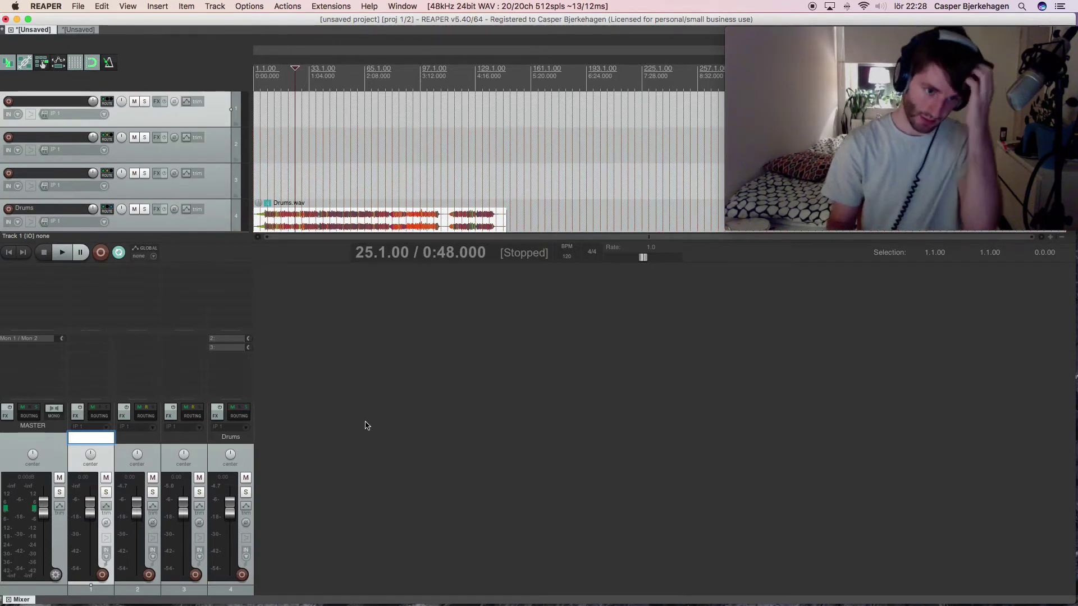
{"action": "left_click", "coordinate": [390, 439]}
{"action": "double_click", "coordinate": [391, 438]}
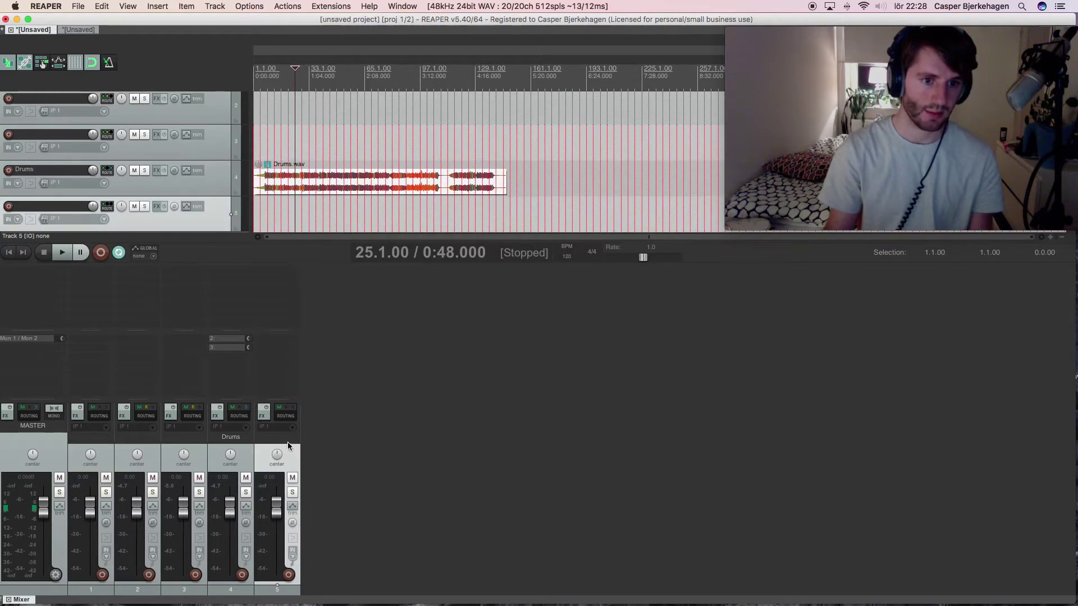
{"action": "left_click_drag", "start_coordinate": [278, 441], "coordinate": [205, 449]}
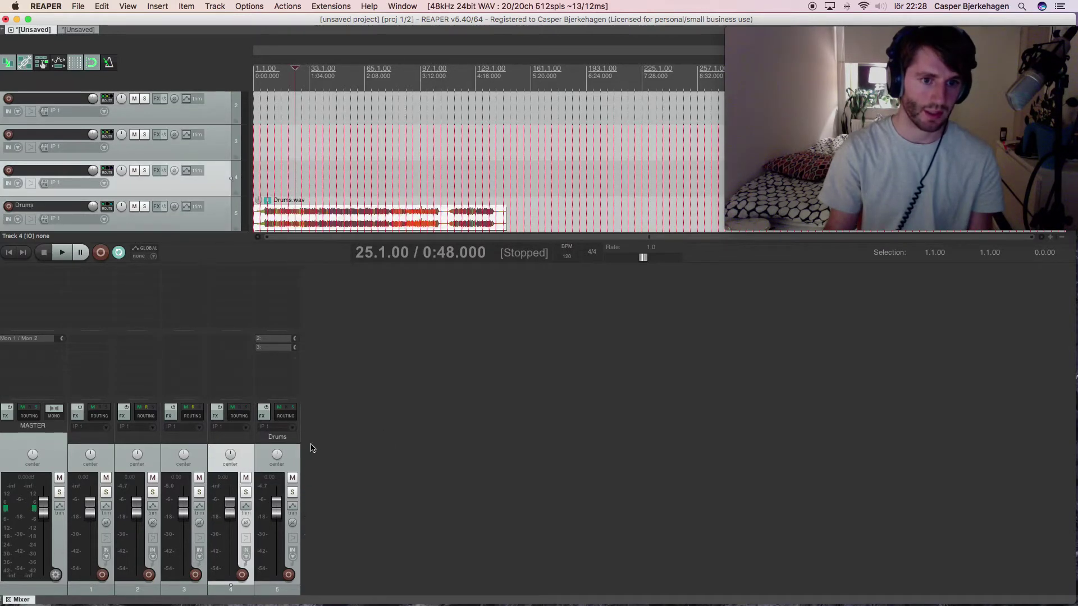
{"action": "left_click_drag", "start_coordinate": [272, 341], "coordinate": [264, 366]}
Step: Rename track 4 to 'Input multicomp'
{"action": "double_click", "coordinate": [237, 441]}
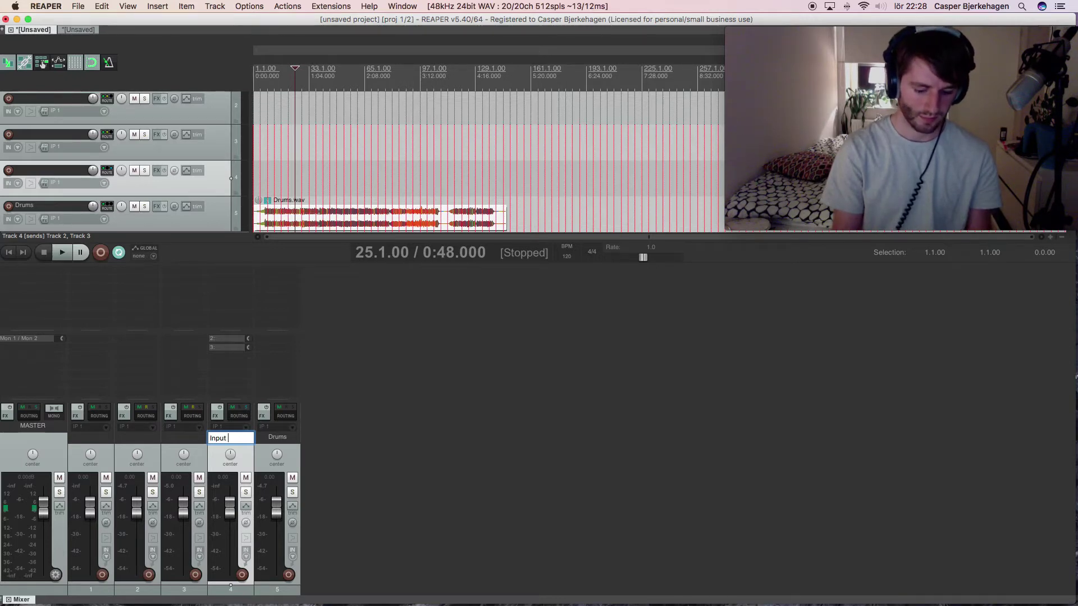
{"action": "type", "text": "Input multicomp"}
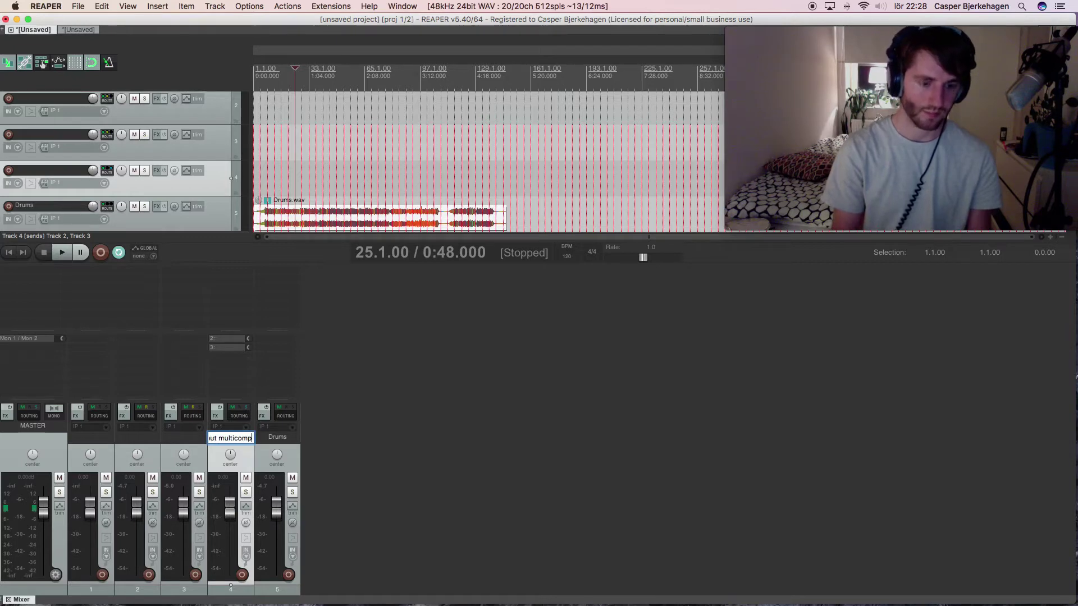
{"action": "key", "text": "Return"}
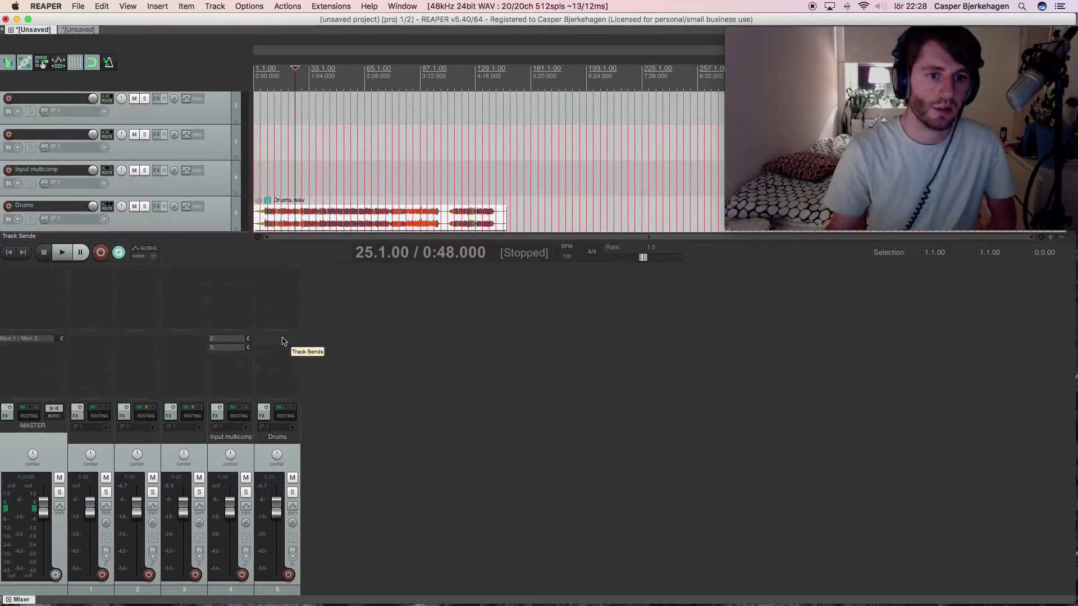
Step: Disable Input multicomp's master send and route Drums into Input multicomp
{"action": "left_click", "coordinate": [240, 412]}
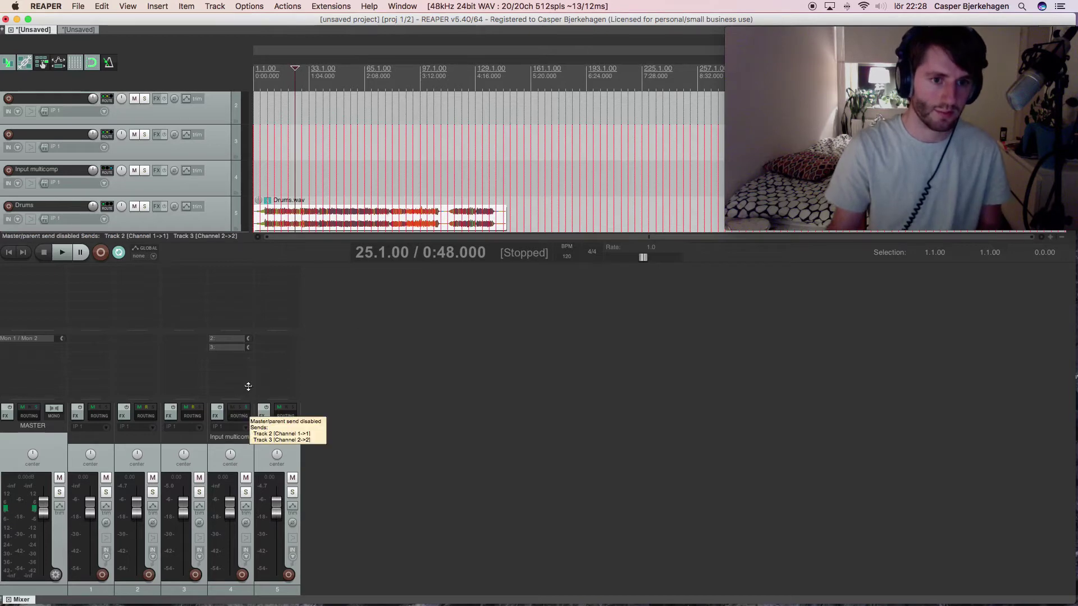
{"action": "left_click_drag", "start_coordinate": [279, 359], "coordinate": [225, 379]}
{"action": "left_click", "coordinate": [233, 316]}
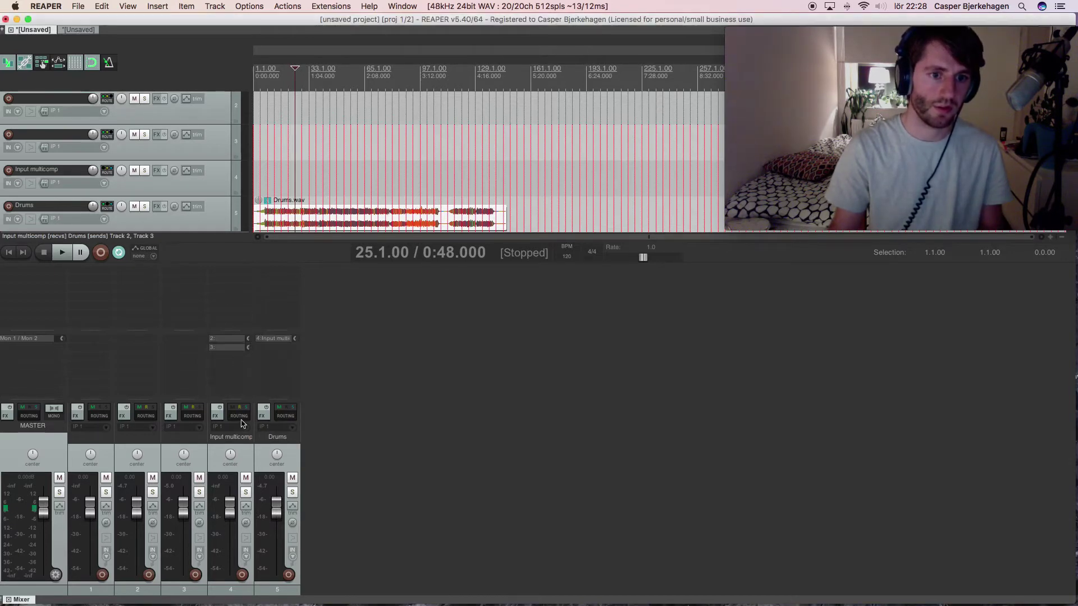
Step: Check Input multicomp's routing and its sends to tracks 2 and 3
{"action": "left_click", "coordinate": [241, 447]}
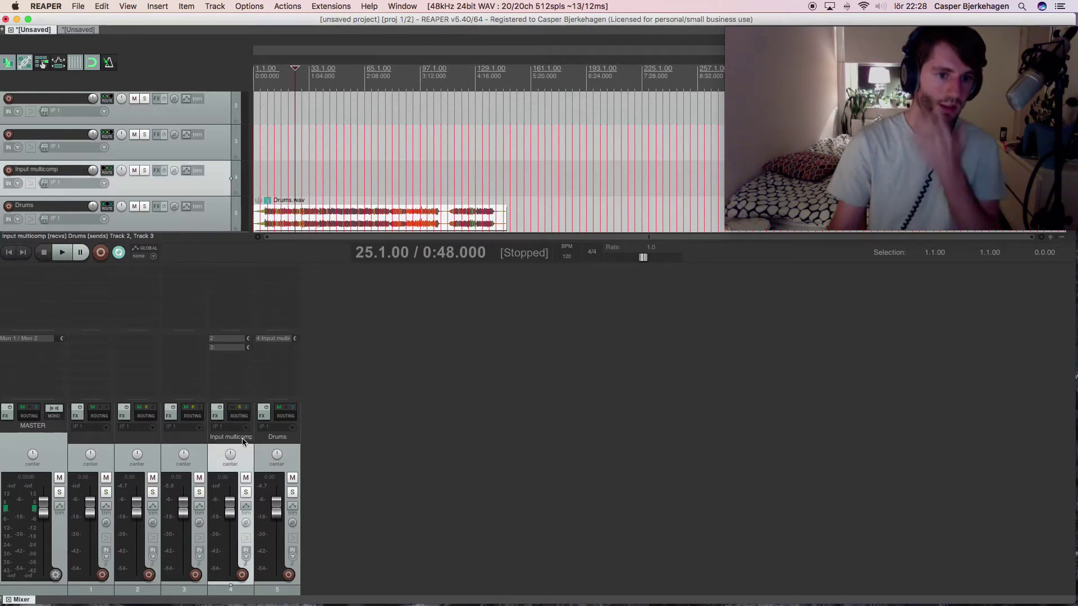
{"action": "left_click", "coordinate": [240, 416]}
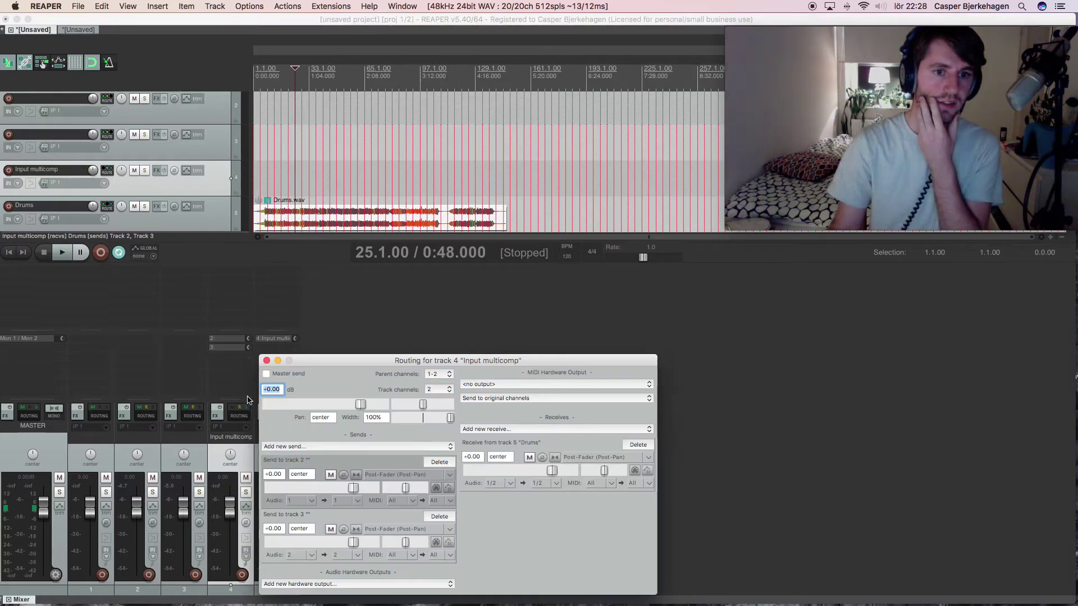
{"action": "left_click", "coordinate": [266, 361]}
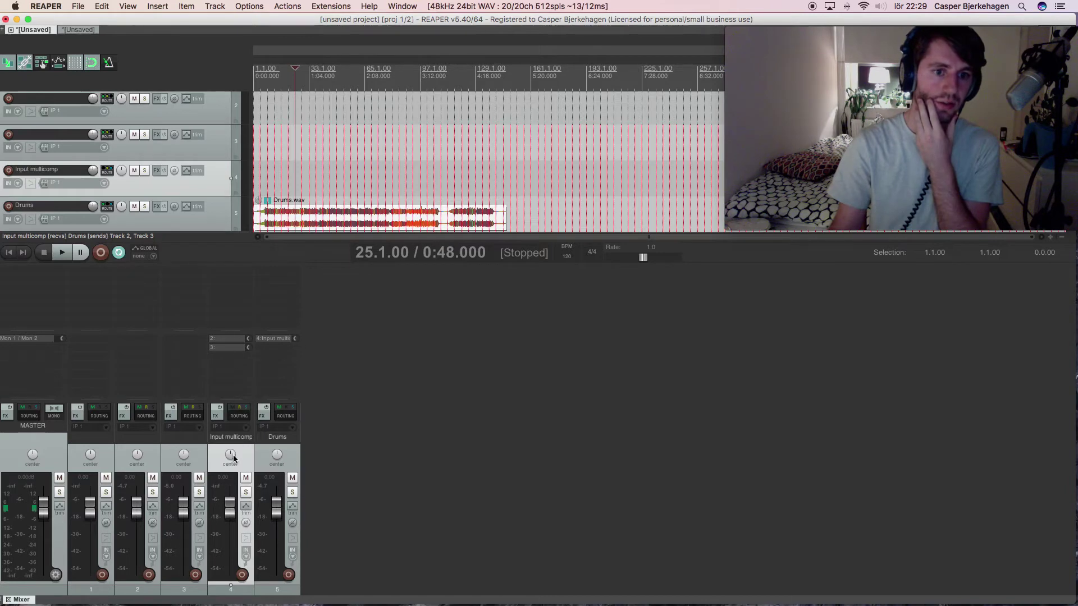
{"action": "left_click", "coordinate": [232, 339]}
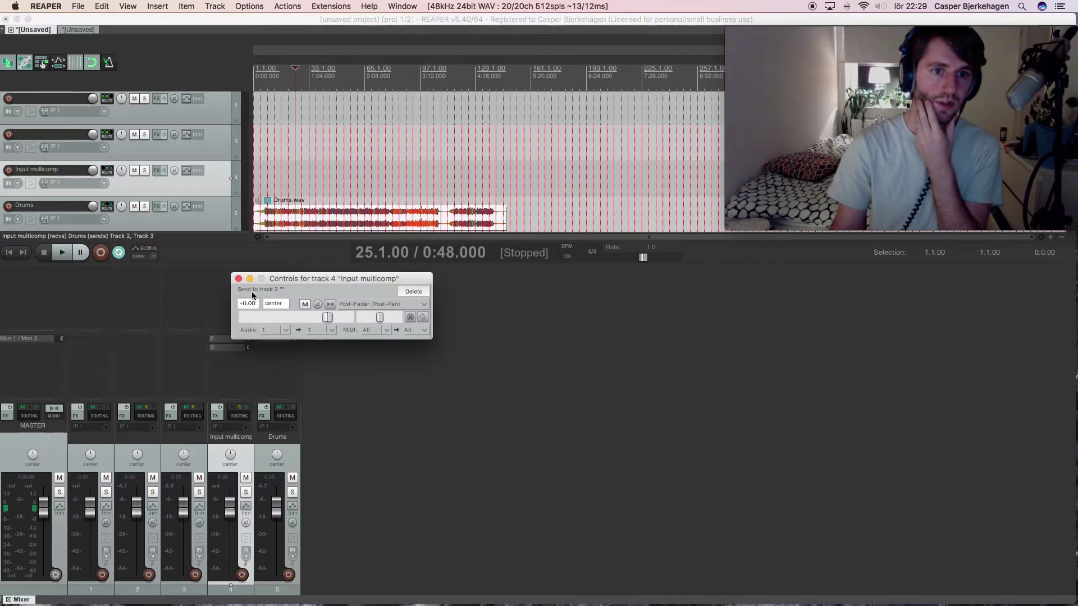
{"action": "left_click", "coordinate": [238, 279]}
{"action": "left_click", "coordinate": [228, 348]}
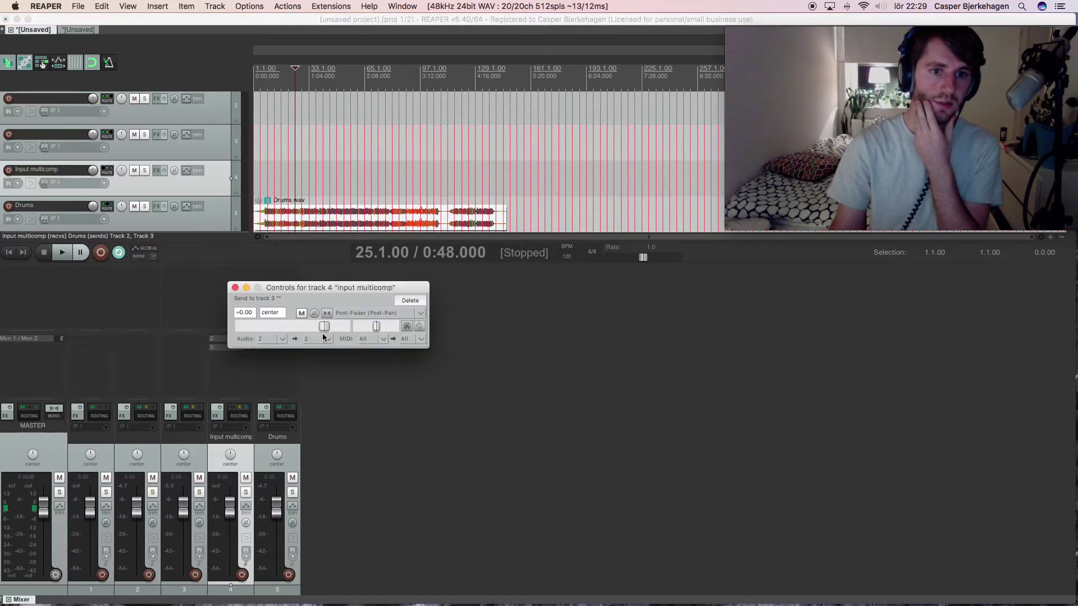
{"action": "left_click", "coordinate": [235, 288]}
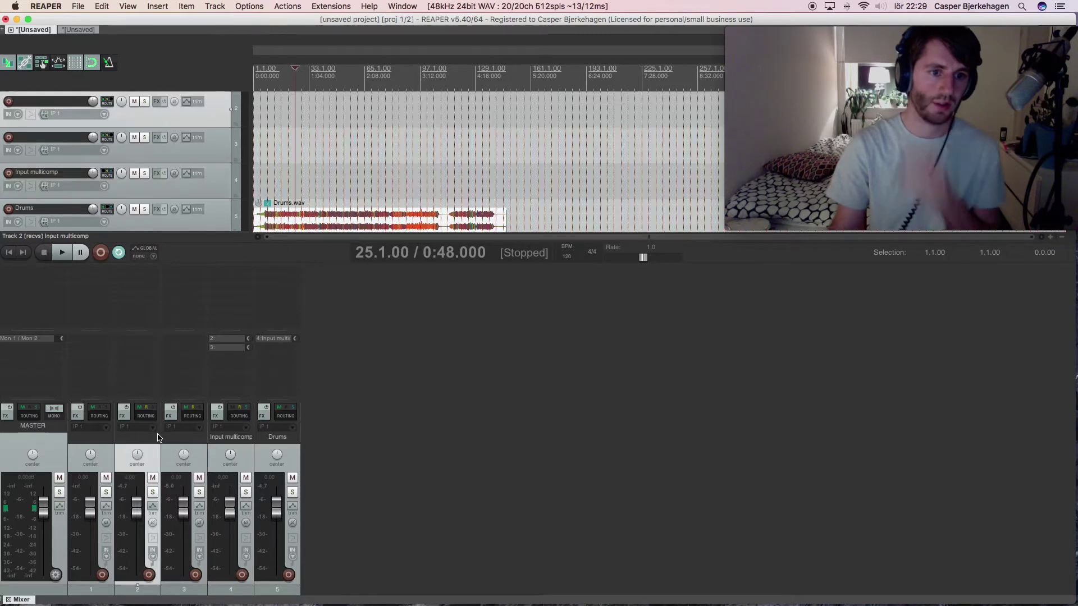
Step: Rename track 2 to 'L' and track 3 to 'R'
{"action": "left_click", "coordinate": [141, 439]}
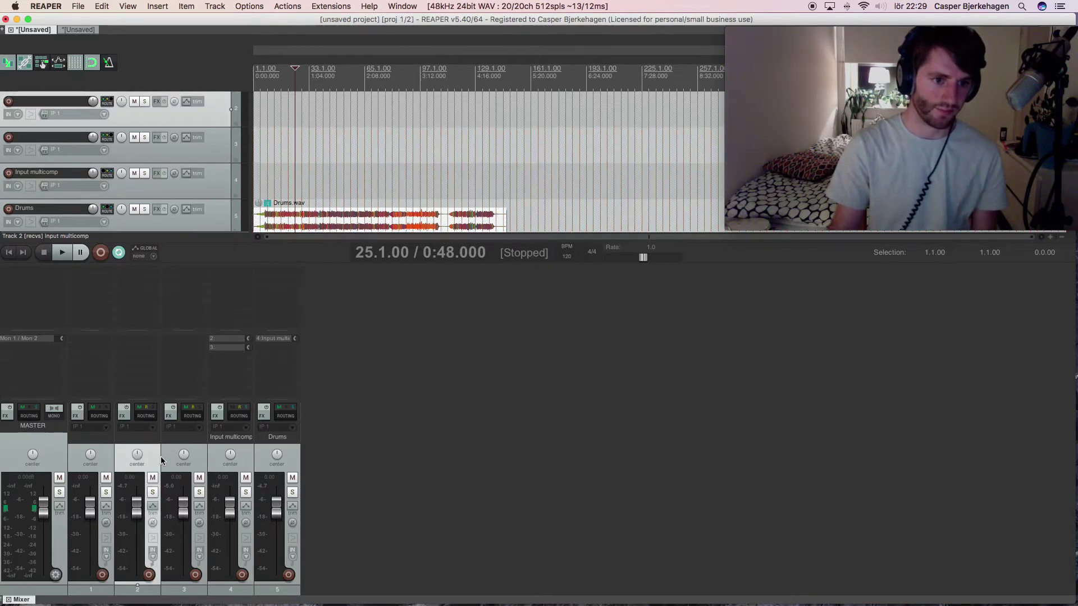
{"action": "double_click", "coordinate": [145, 439]}
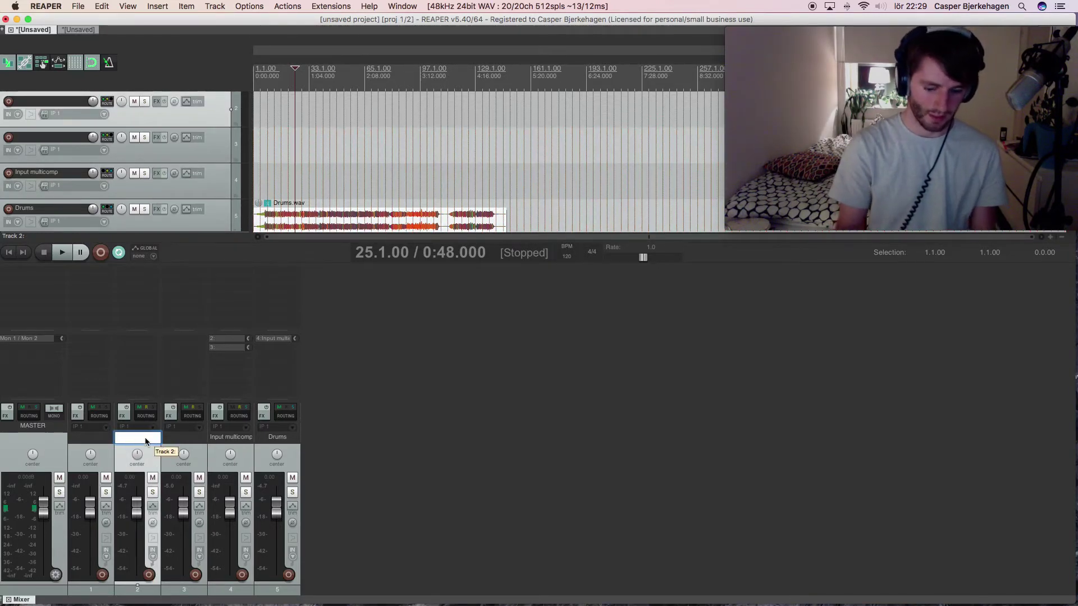
{"action": "type", "text": "L"}
{"action": "double_click", "coordinate": [185, 439]}
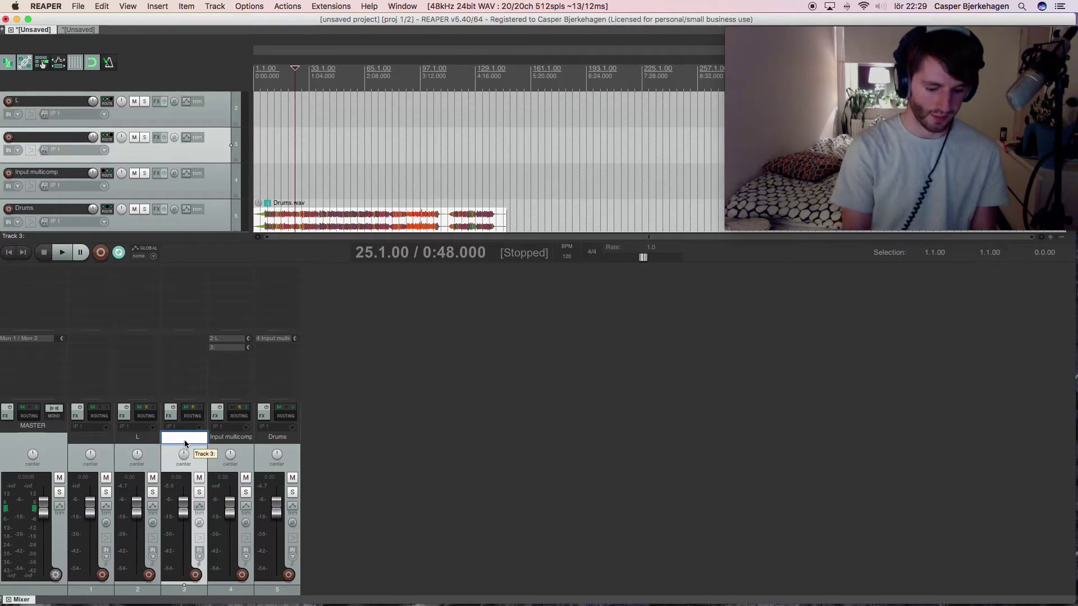
{"action": "type", "text": "R"}
{"action": "key", "text": "Return"}
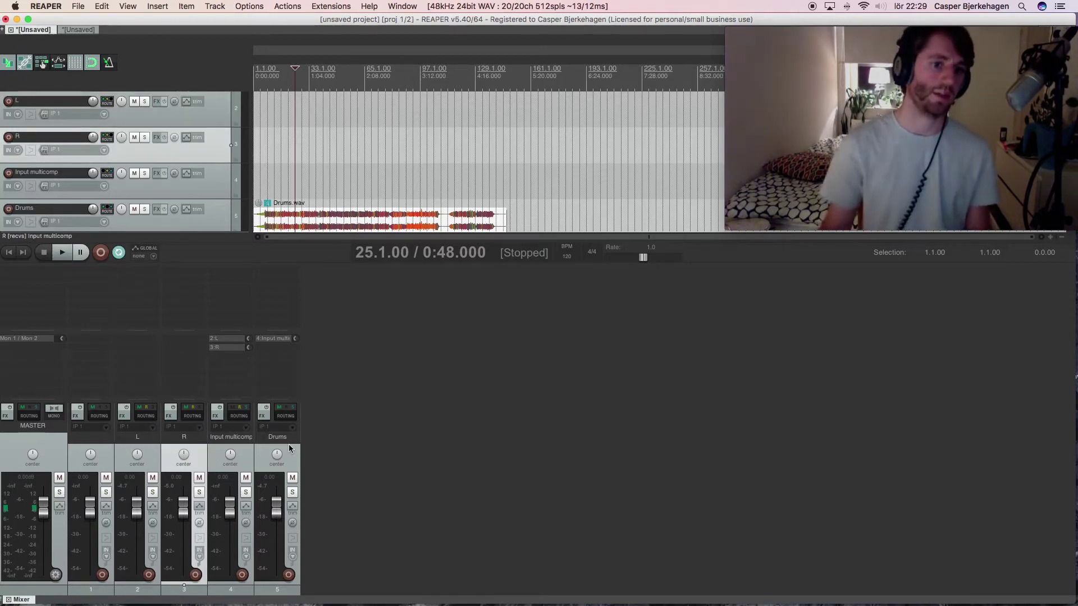
Step: Add ReaComp to L with 3.8:1 ratio and −24.1 dB threshold, then copy it to R
{"action": "left_click", "coordinate": [157, 101]}
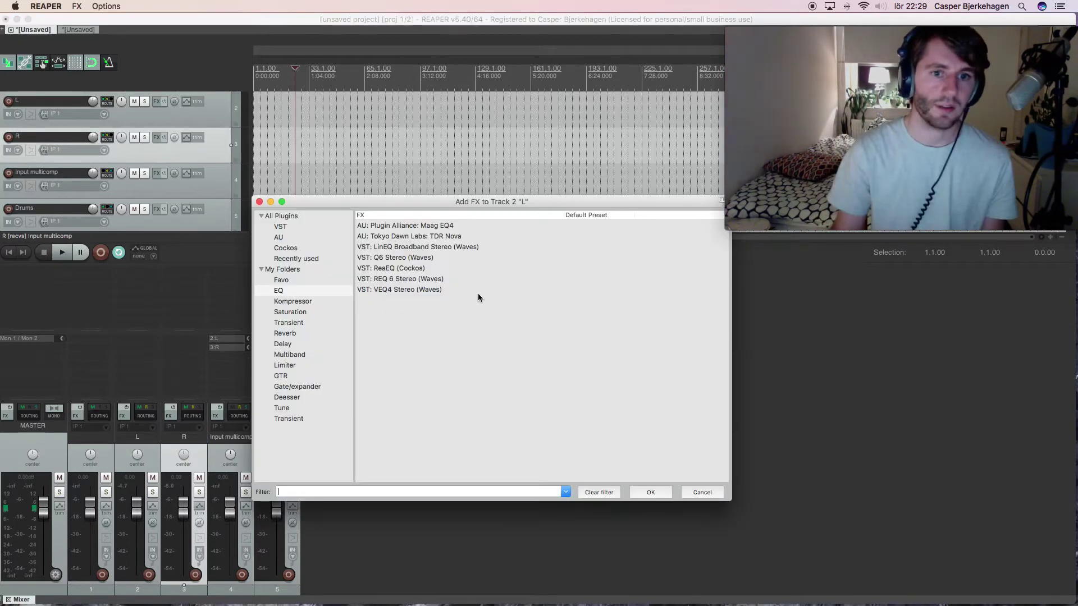
{"action": "left_click", "coordinate": [298, 302]}
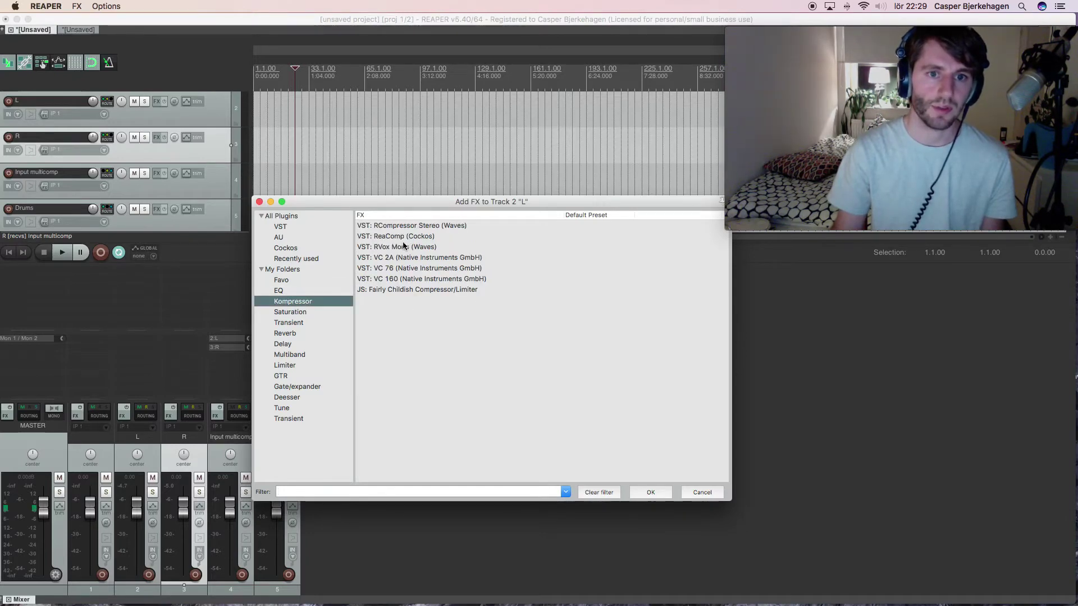
{"action": "left_click", "coordinate": [404, 237]}
{"action": "left_click", "coordinate": [650, 492]}
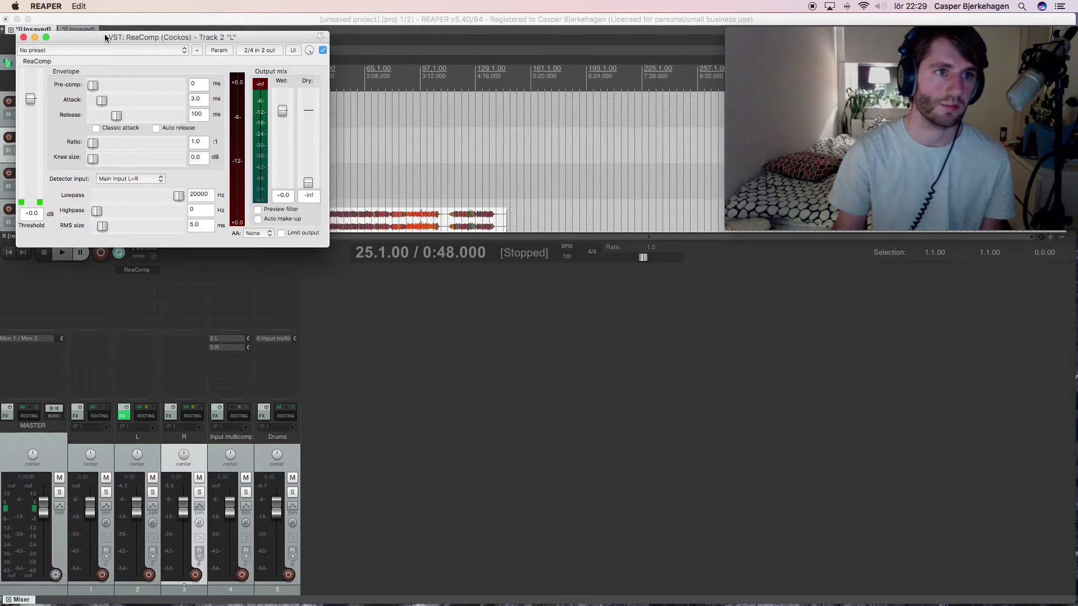
{"action": "left_click_drag", "start_coordinate": [105, 34], "coordinate": [320, 101]}
{"action": "mouse_move", "coordinate": [310, 210]}
{"action": "left_mouse_down"}
{"action": "mouse_move", "coordinate": [355, 211]}
{"action": "mouse_move", "coordinate": [331, 211]}
{"action": "left_mouse_up"}
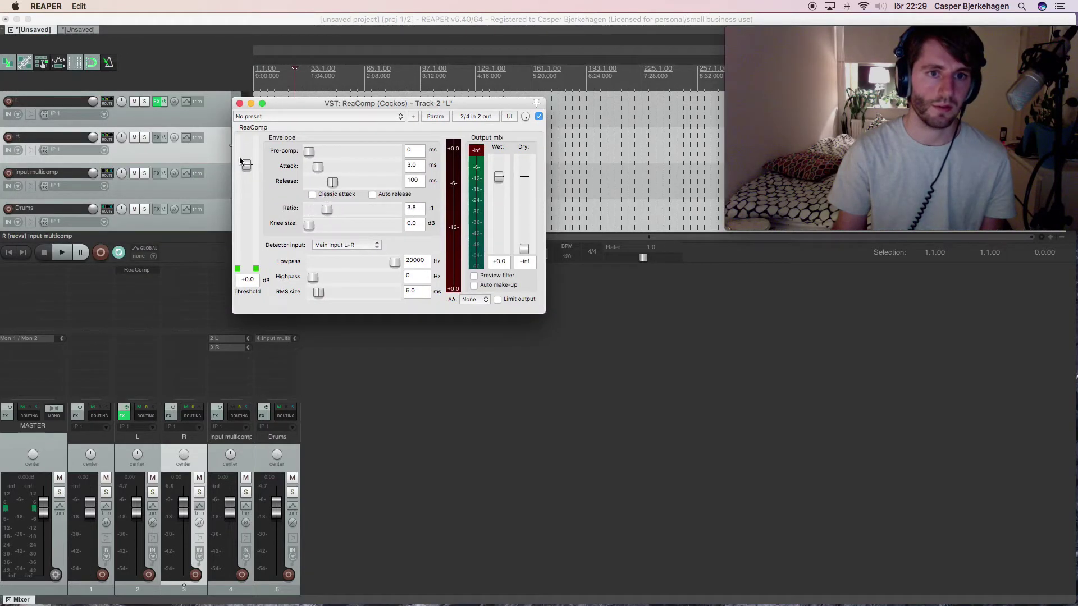
{"action": "left_click_drag", "start_coordinate": [241, 161], "coordinate": [246, 225]}
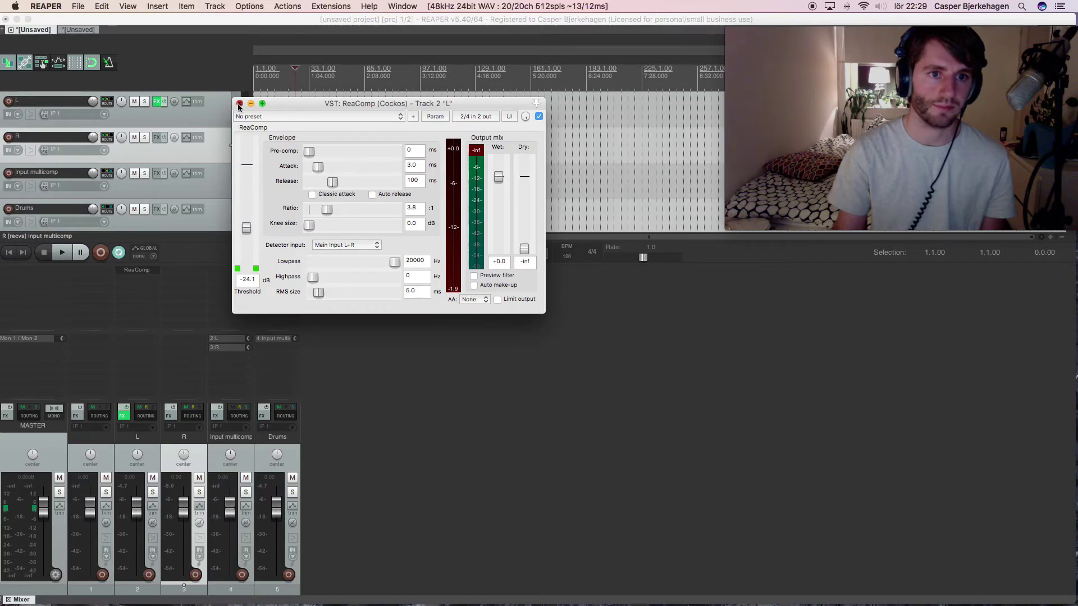
{"action": "left_click", "coordinate": [238, 104]}
{"action": "left_click_drag", "start_coordinate": [145, 272], "coordinate": [183, 272]}
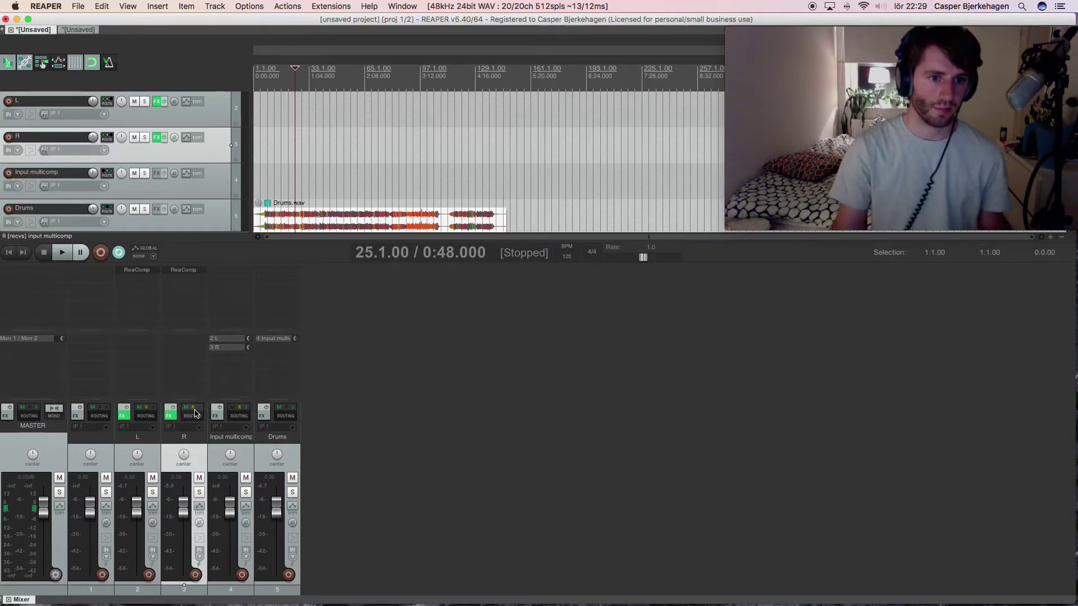
Step: Create sends from tracks L and R into track 1
{"action": "mouse_move", "coordinate": [196, 412]}
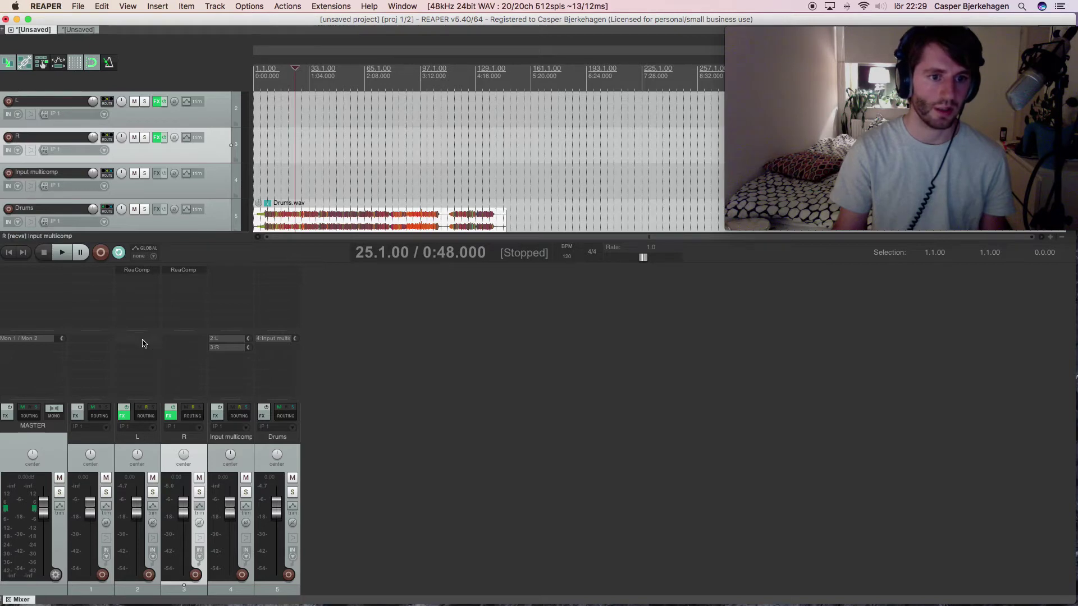
{"action": "left_click_drag", "start_coordinate": [143, 346], "coordinate": [176, 344]}
{"action": "left_click", "coordinate": [97, 287]}
Step: Rename track 1 to 'Parr comp'
{"action": "double_click", "coordinate": [101, 437]}
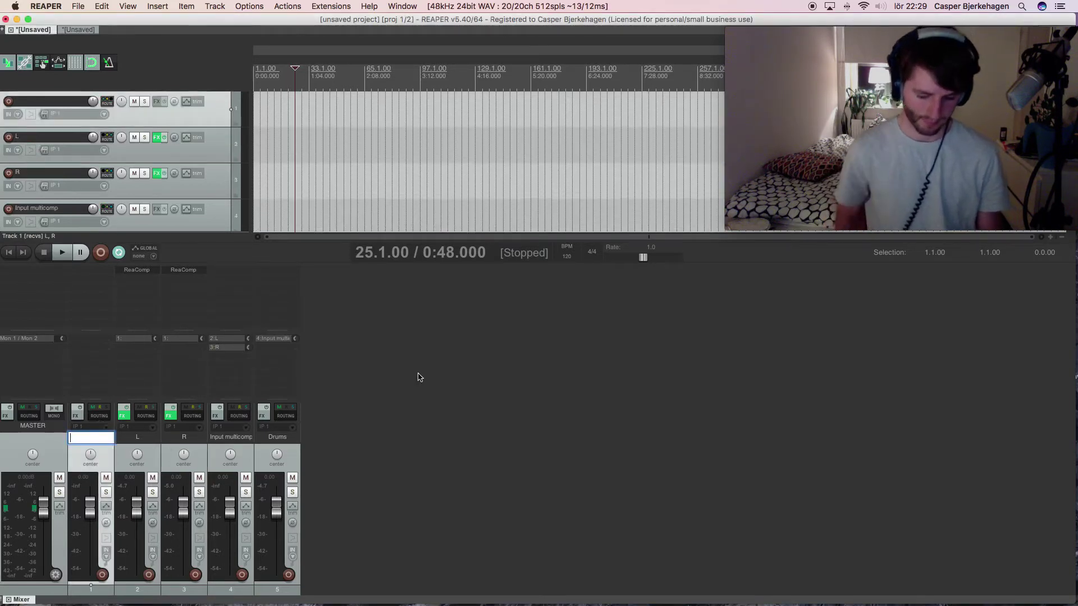
{"action": "type", "text": "Parr"}
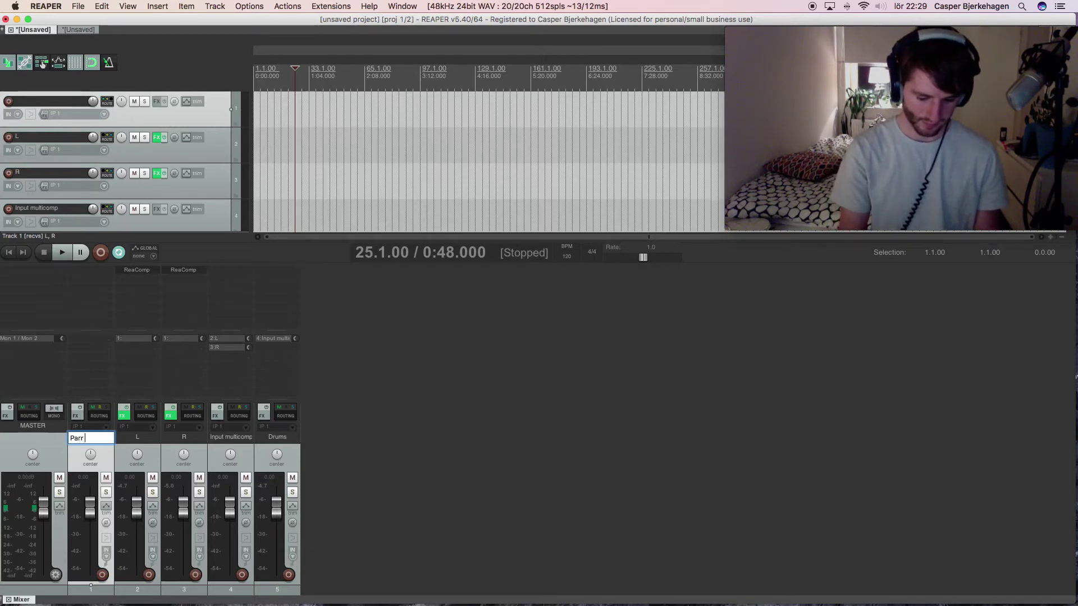
{"action": "type", "text": " comp"}
{"action": "key", "text": "Return"}
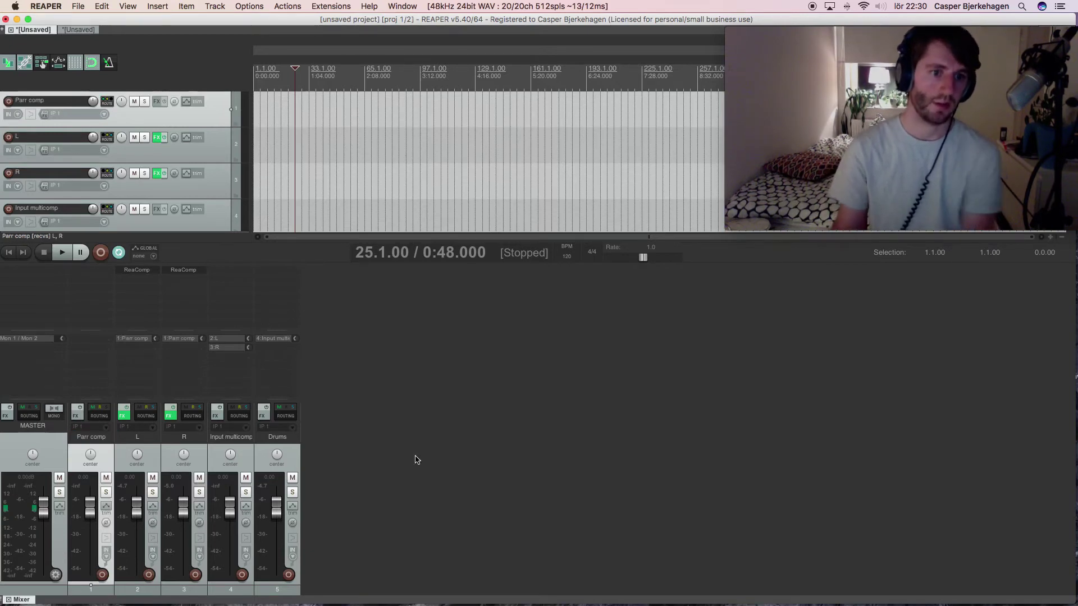
Step: Disable track R's master/parent send, verify its routing, and select the Drums track
{"action": "left_click", "coordinate": [192, 416]}
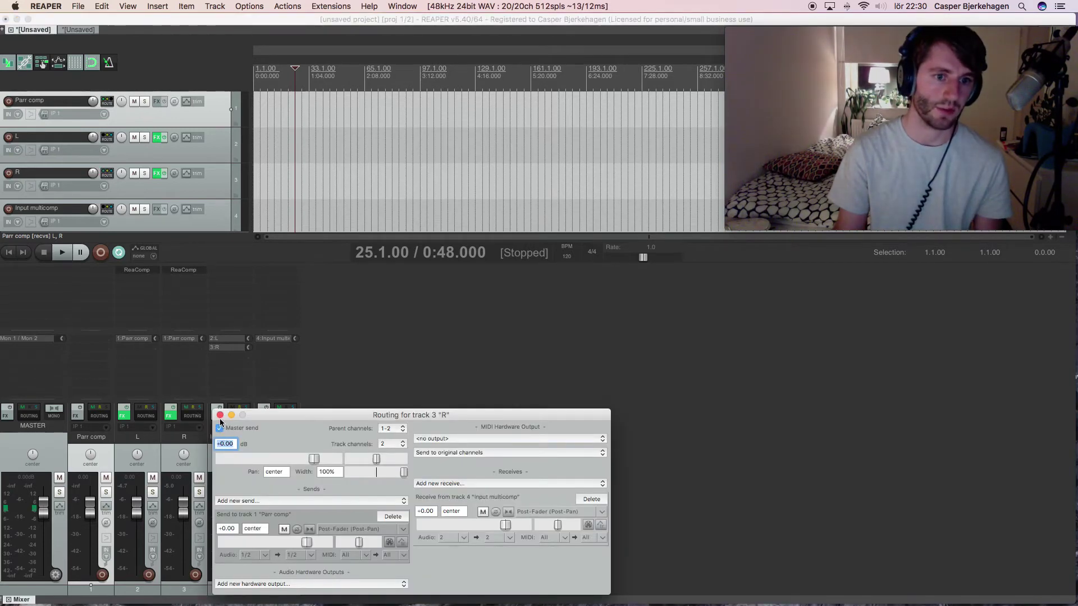
{"action": "left_click", "coordinate": [220, 416]}
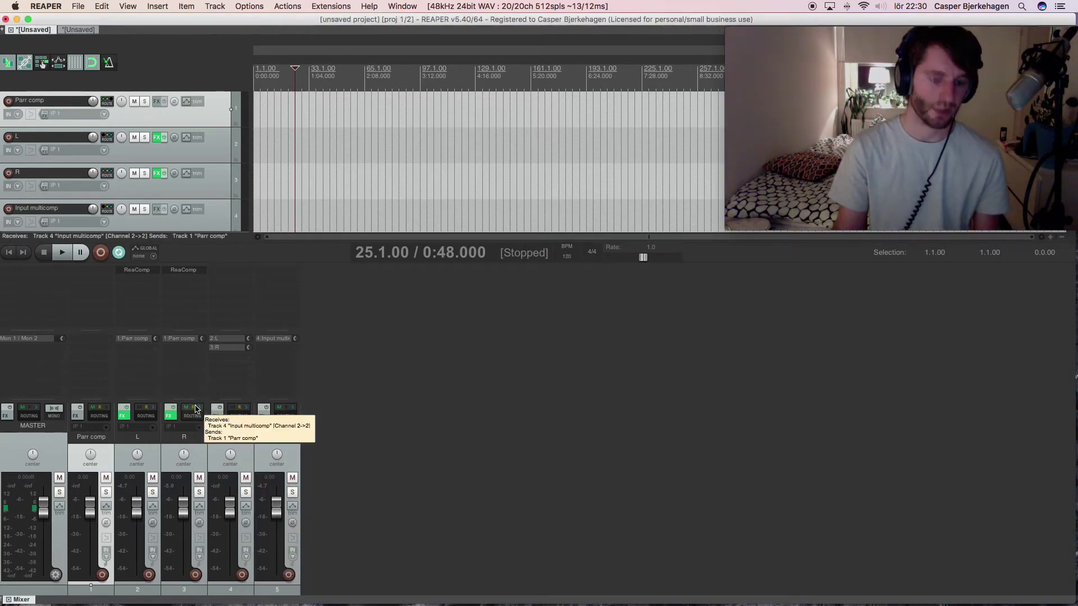
{"action": "left_click", "coordinate": [193, 407]}
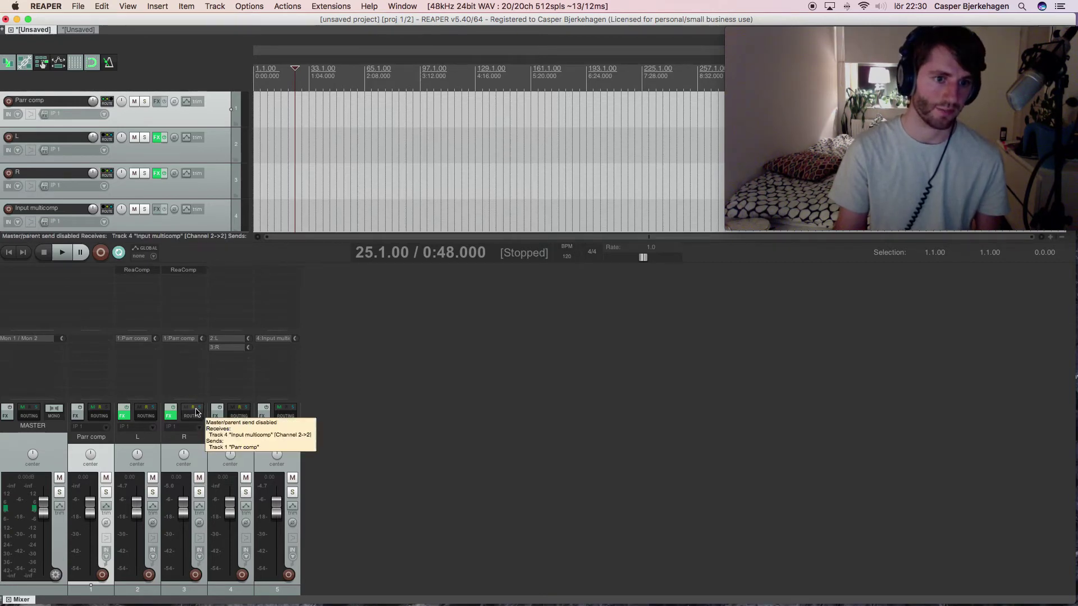
{"action": "left_click", "coordinate": [198, 413]}
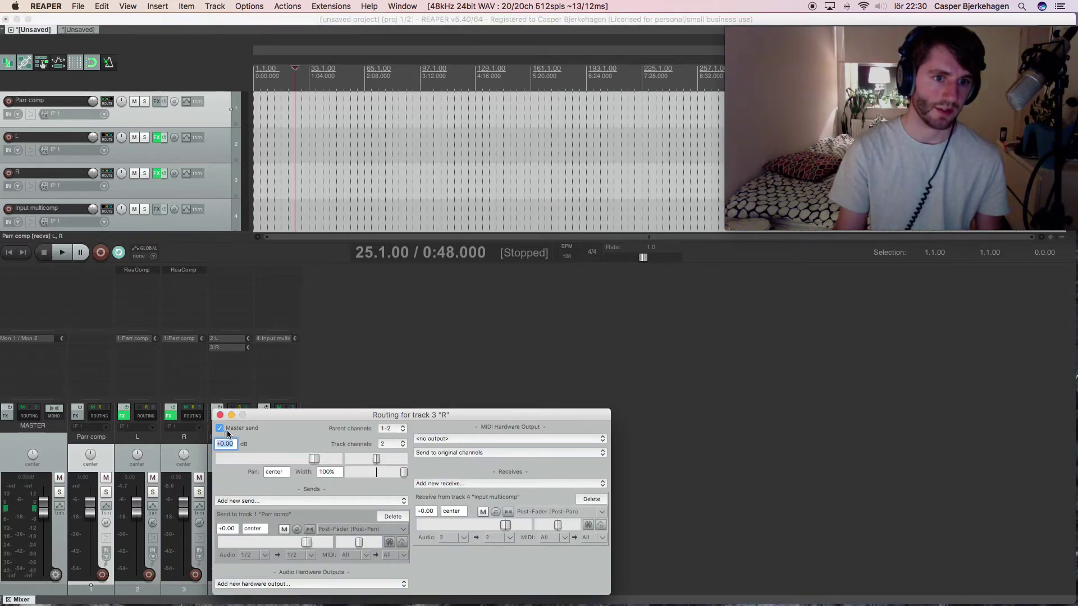
{"action": "left_click", "coordinate": [220, 415]}
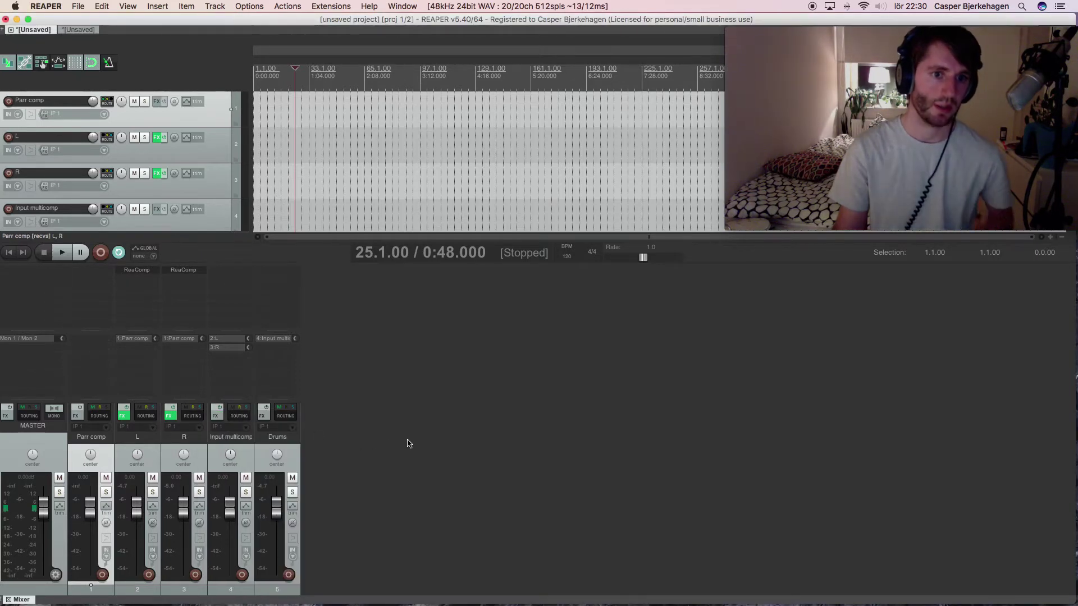
{"action": "left_click", "coordinate": [287, 438]}
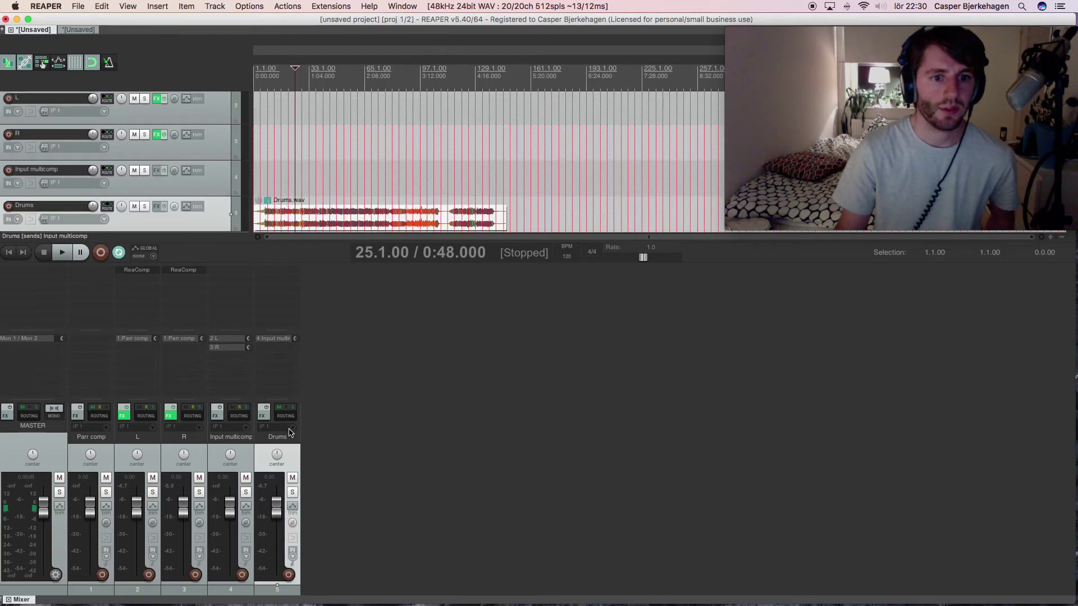
{"action": "left_click", "coordinate": [244, 446]}
{"action": "left_click", "coordinate": [239, 415]}
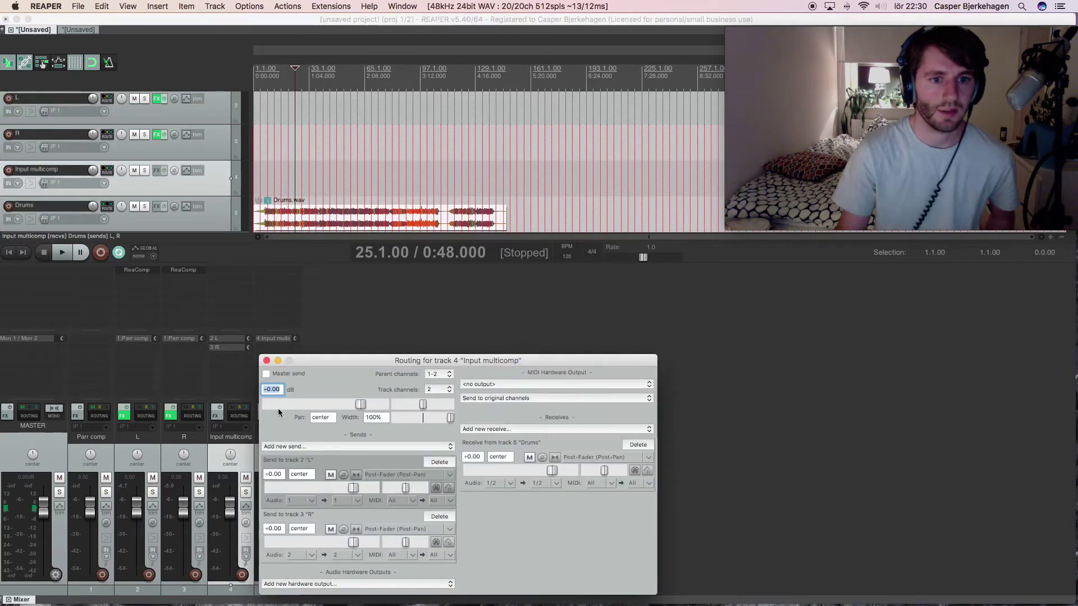
{"action": "left_click", "coordinate": [267, 360]}
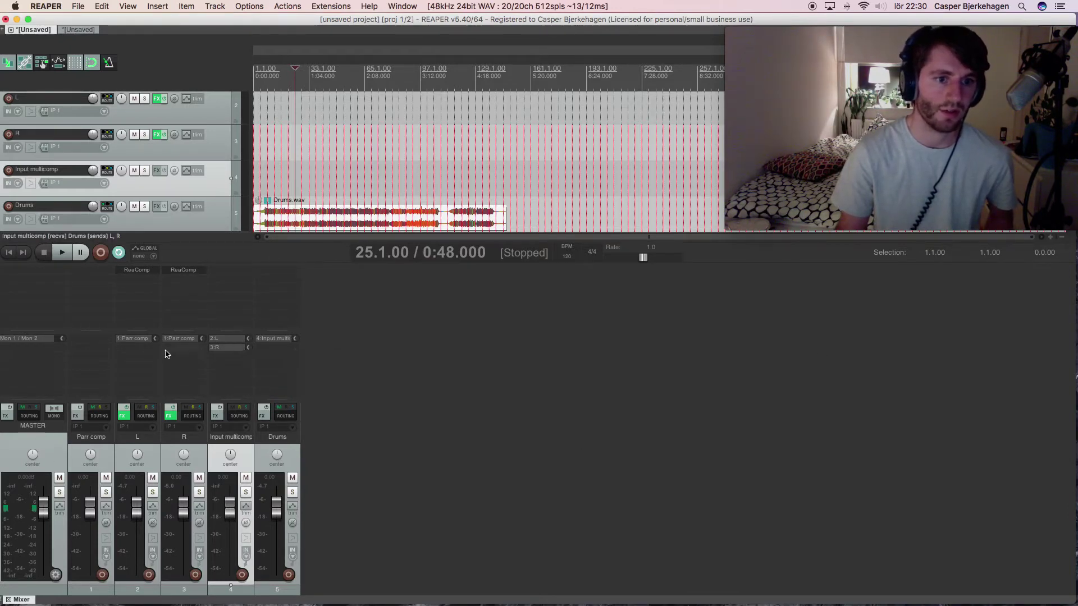
{"action": "left_click", "coordinate": [235, 348]}
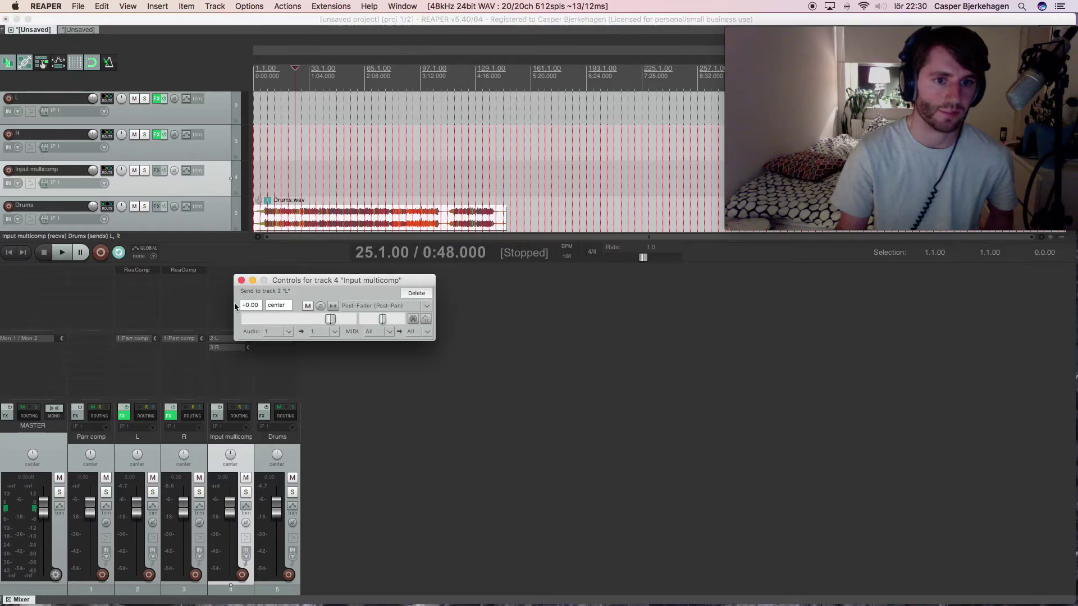
{"action": "left_click", "coordinate": [241, 286]}
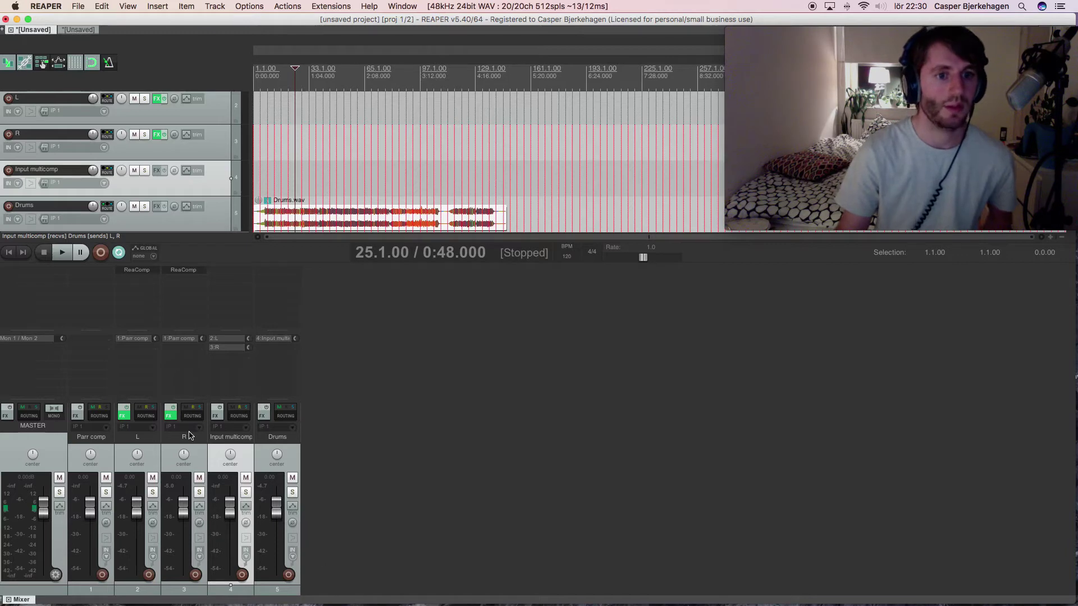
{"action": "left_click", "coordinate": [135, 270]}
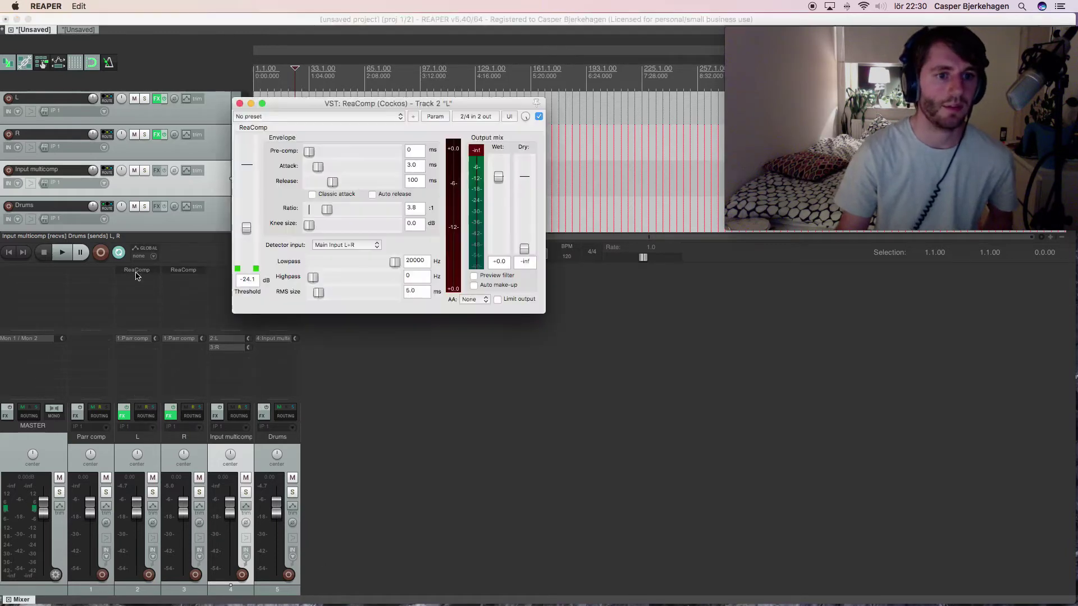
{"action": "left_click", "coordinate": [238, 105]}
{"action": "left_click", "coordinate": [205, 441]}
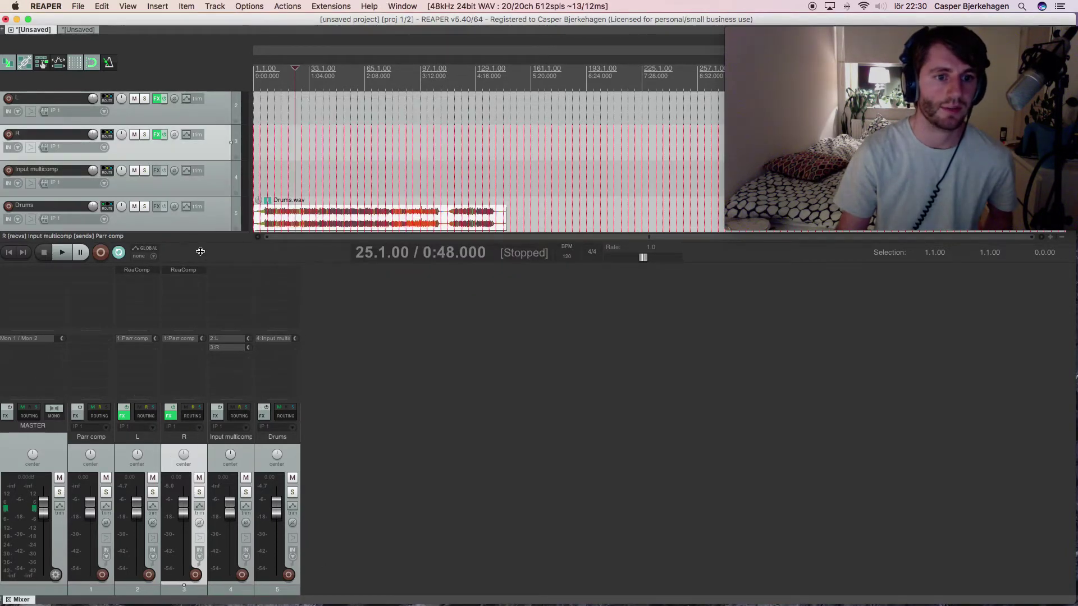
{"action": "left_click", "coordinate": [199, 272]}
{"action": "left_click", "coordinate": [24, 37]}
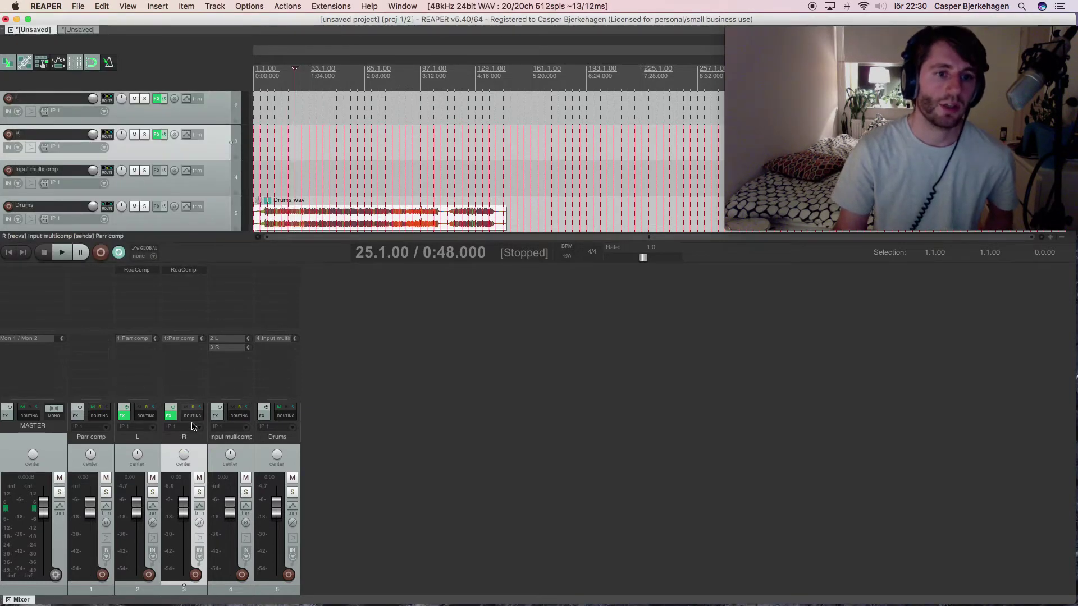
{"action": "left_click", "coordinate": [150, 413]}
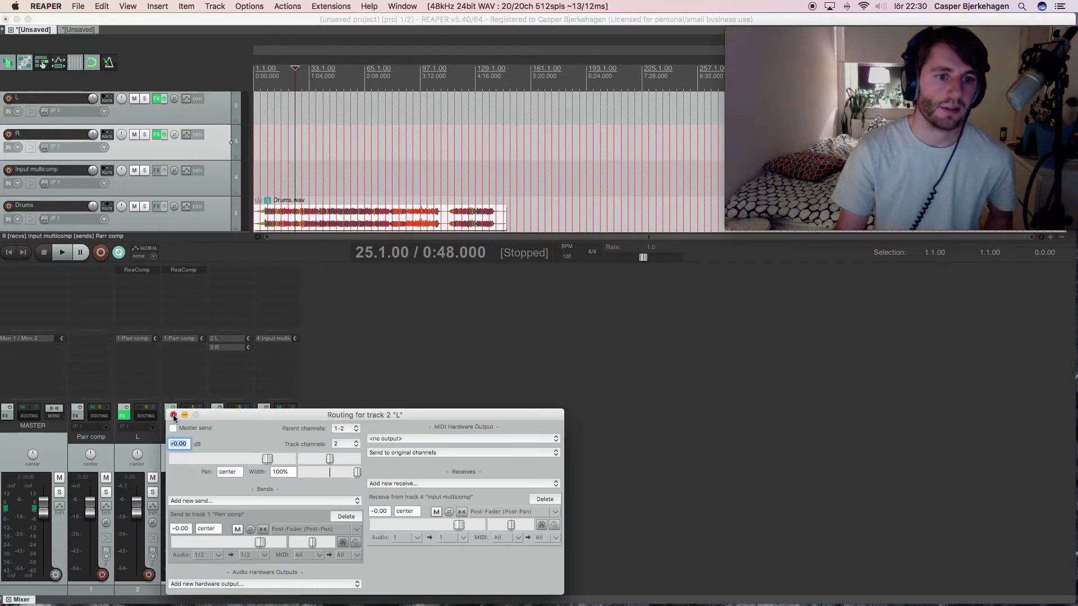
{"action": "left_click", "coordinate": [173, 415]}
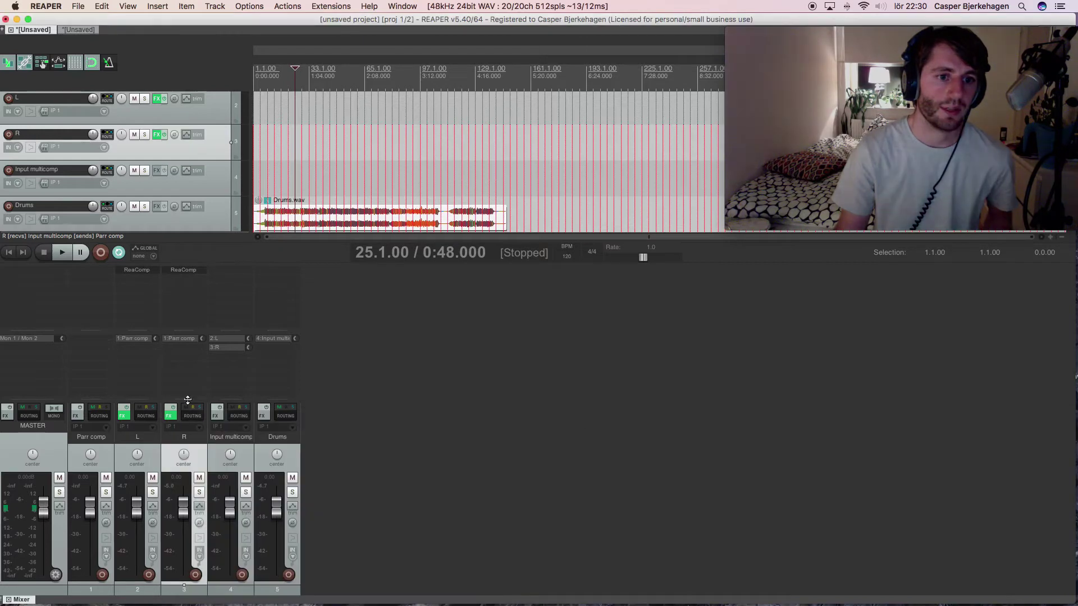
{"action": "left_click", "coordinate": [101, 450]}
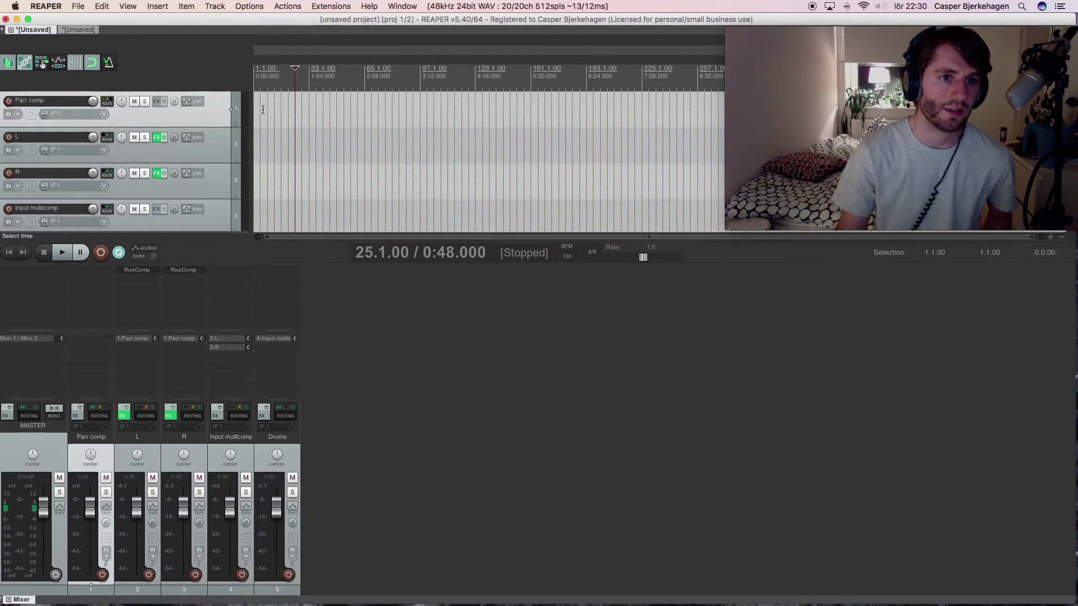
Step: Make Parr comp a collapsed folder ending at Input multicomp, with compact child tracks
{"action": "left_click", "coordinate": [234, 125]}
{"action": "scroll", "coordinate": [234, 149], "scroll_direction": "down", "scroll_amount": 1}
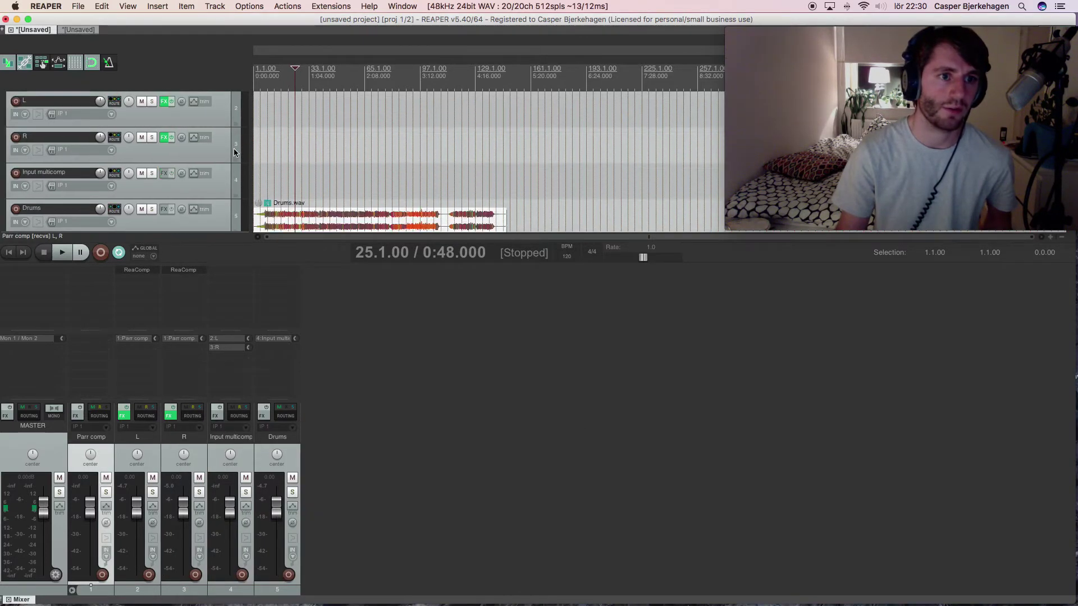
{"action": "left_click", "coordinate": [236, 192]}
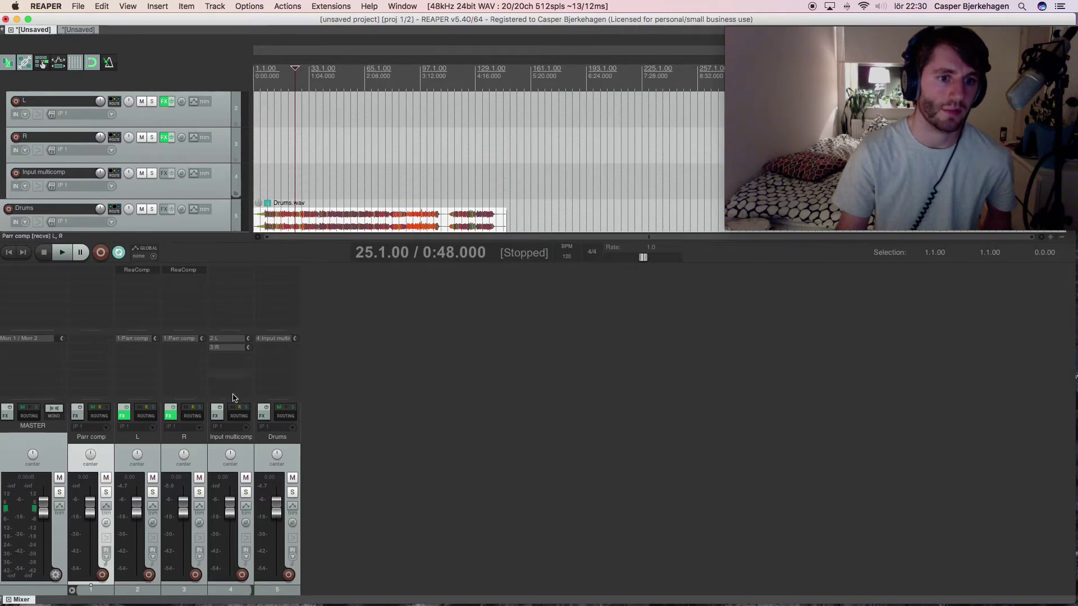
{"action": "left_click", "coordinate": [84, 589]}
{"action": "left_click", "coordinate": [107, 449]}
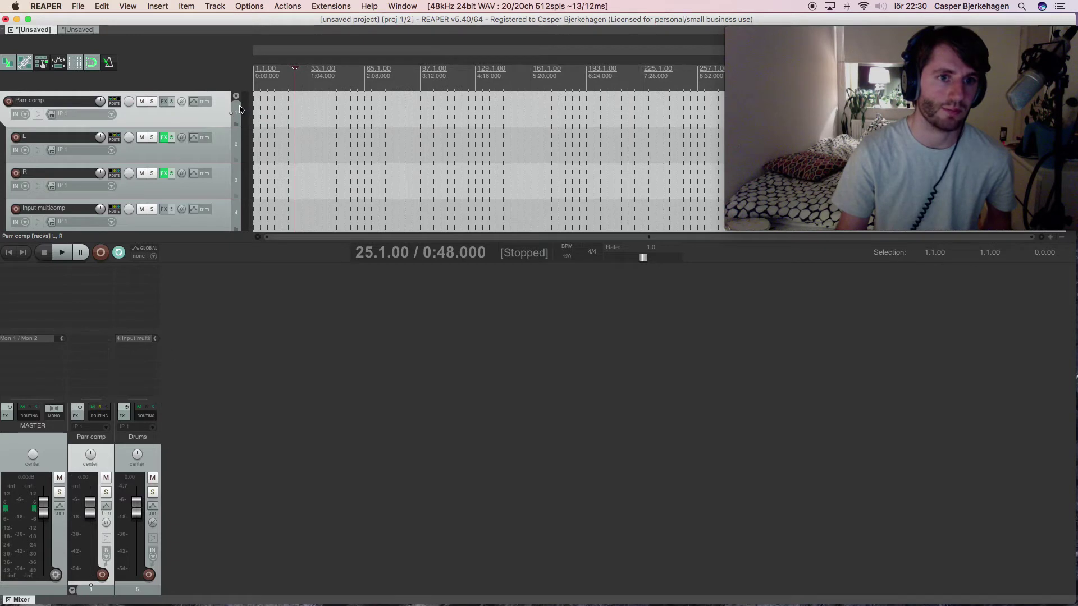
{"action": "left_click", "coordinate": [237, 105]}
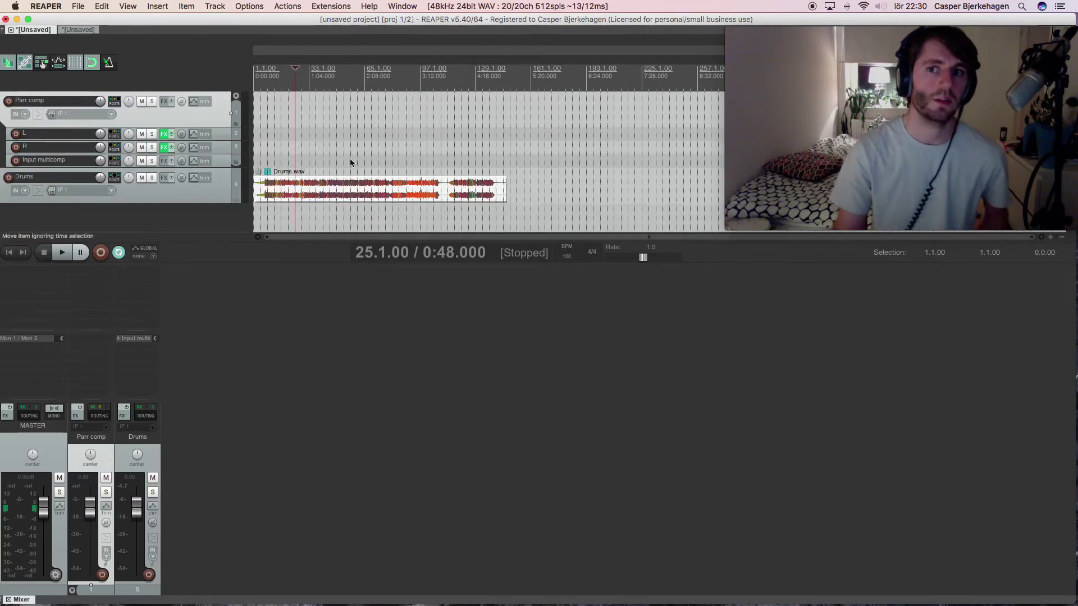
Step: Move the edit position to 17.1.00 and delete the Drums send to Input multicomp
{"action": "left_click", "coordinate": [283, 89]}
{"action": "left_click", "coordinate": [158, 451]}
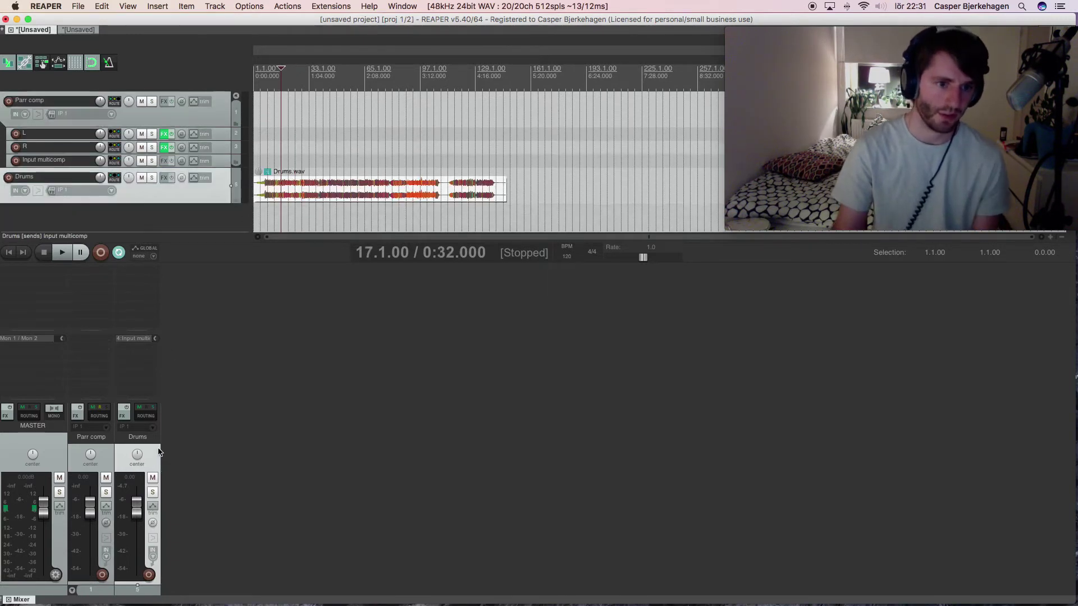
{"action": "left_click", "coordinate": [138, 340], "text": "alt"}
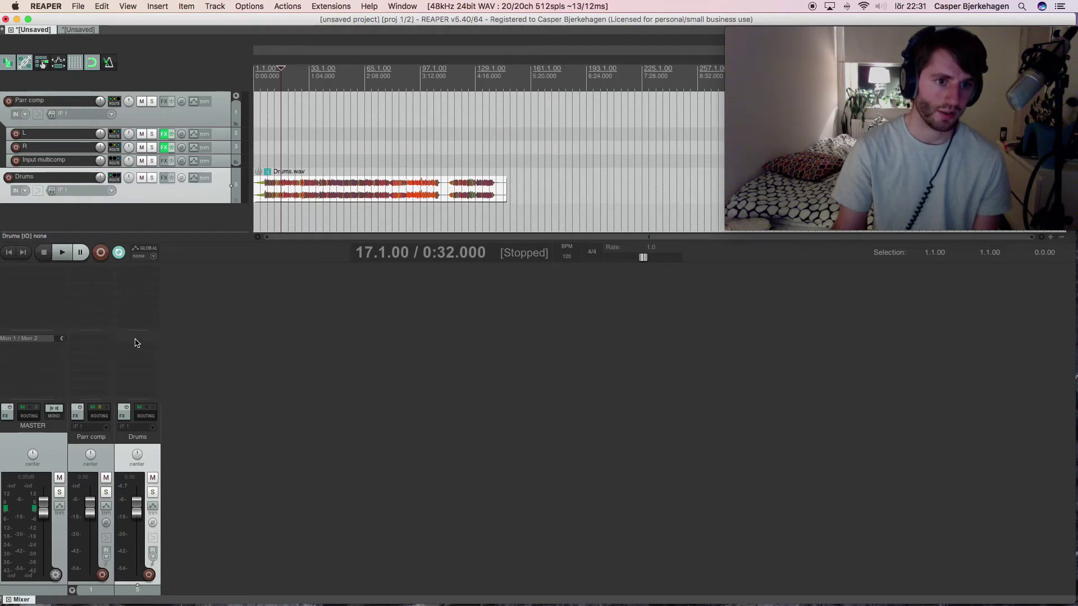
Step: Add a new send from the Drums track to Input multicomp
{"action": "left_click", "coordinate": [135, 342]}
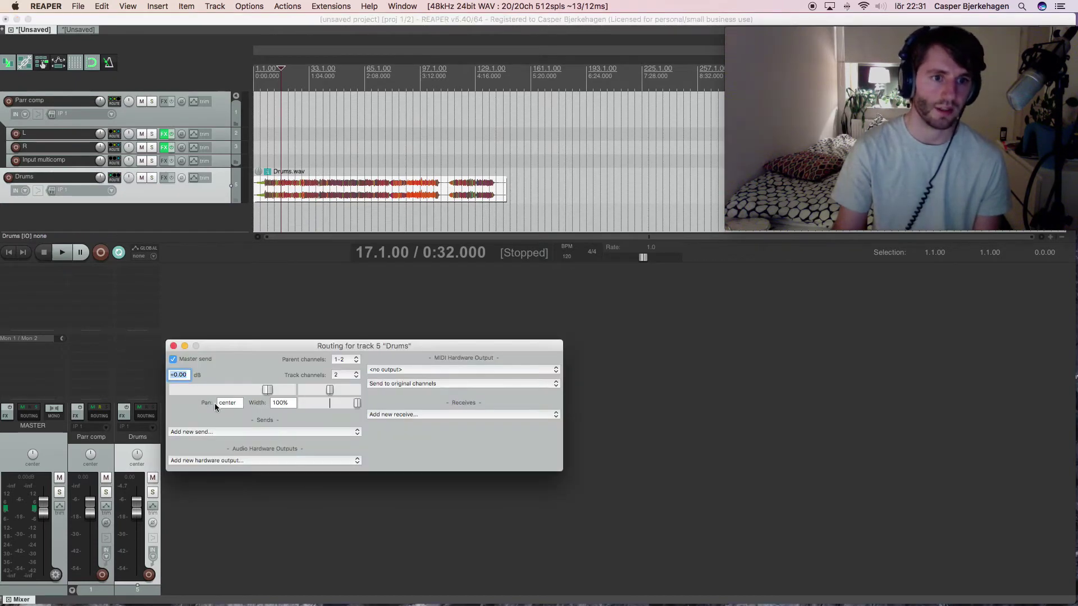
{"action": "left_click", "coordinate": [229, 433]}
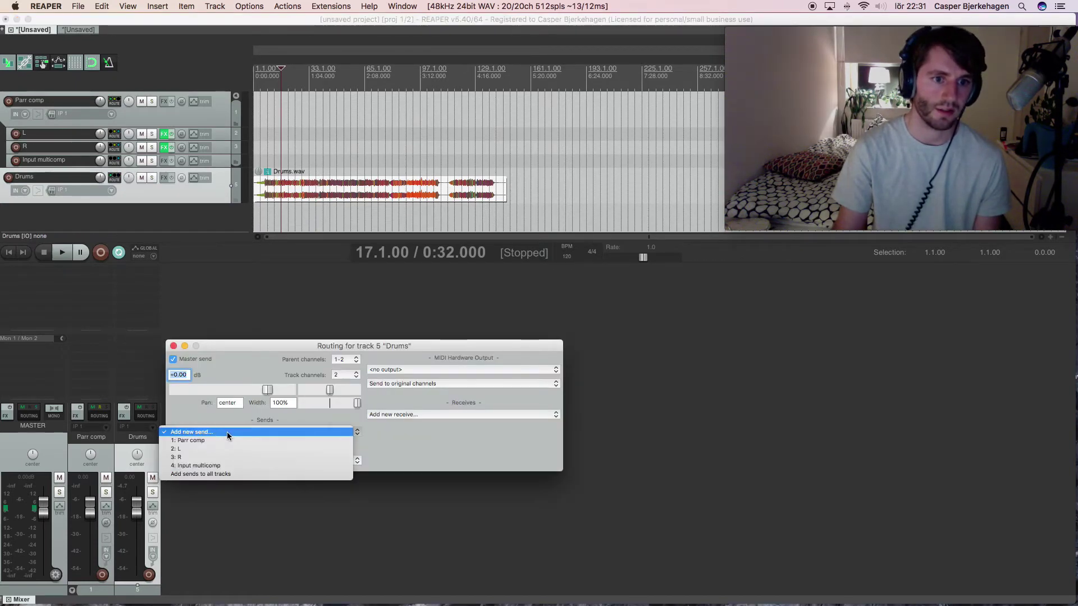
{"action": "left_click", "coordinate": [234, 466]}
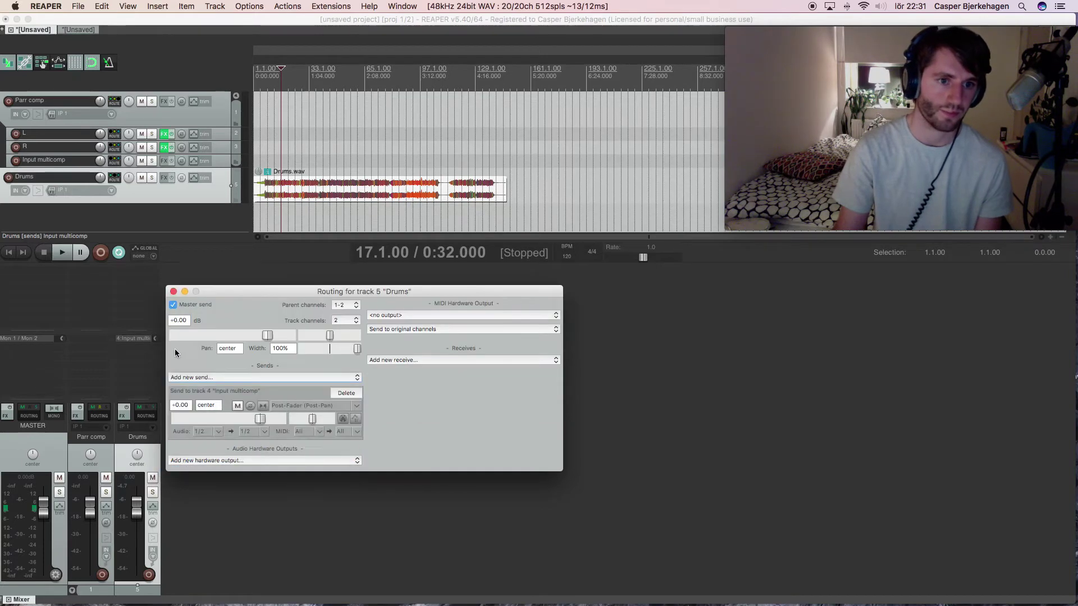
{"action": "left_click", "coordinate": [173, 292]}
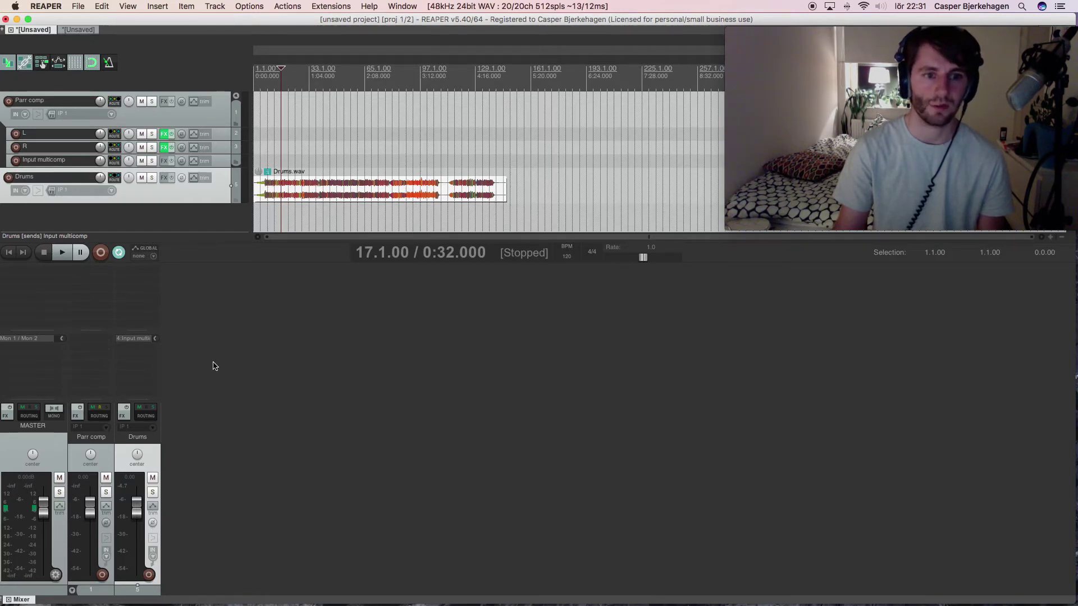
Step: Confirm the Drums send to Input multicomp stays on audio channels 1/2
{"action": "left_click", "coordinate": [134, 340]}
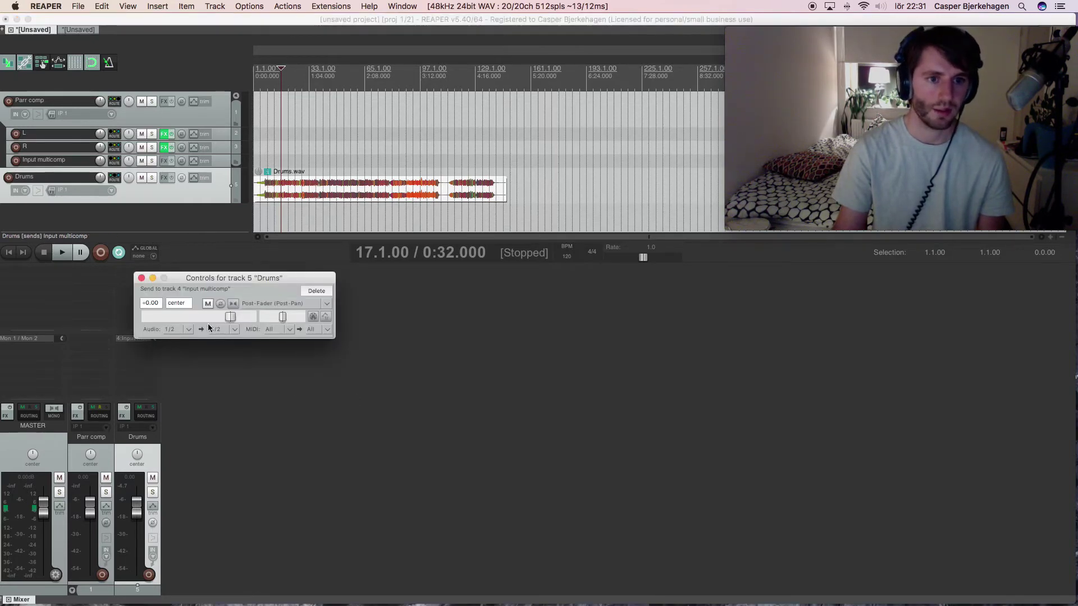
{"action": "left_click", "coordinate": [175, 336]}
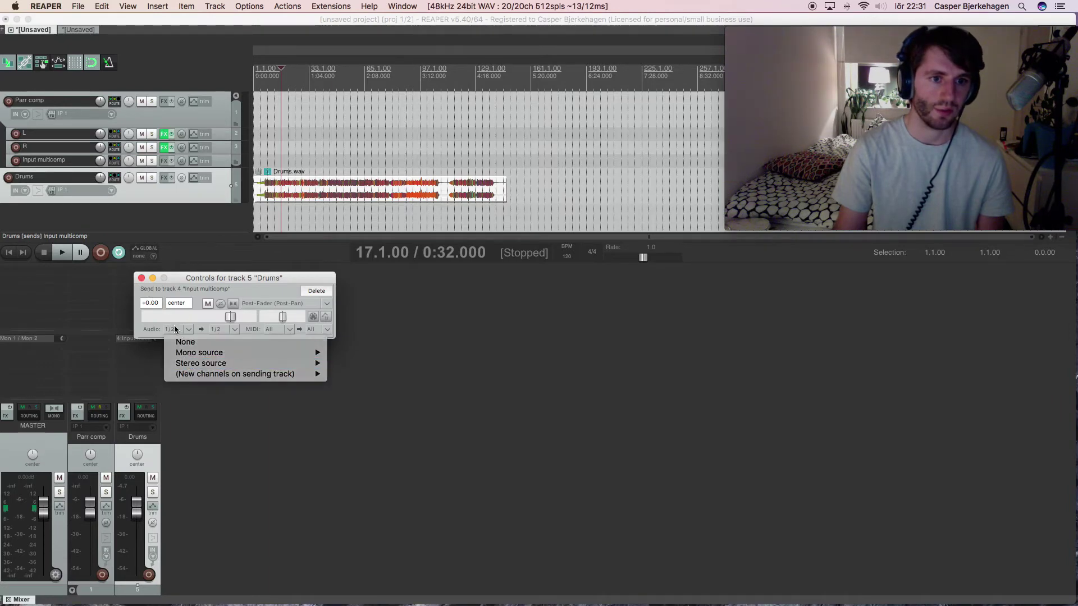
{"action": "left_click", "coordinate": [162, 337]}
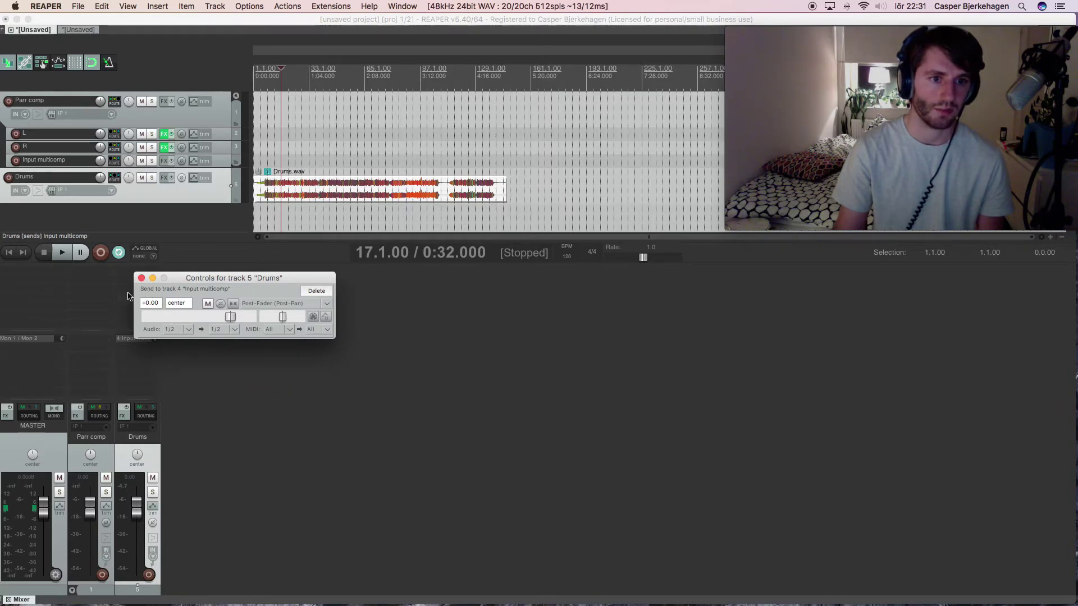
{"action": "left_click", "coordinate": [142, 278]}
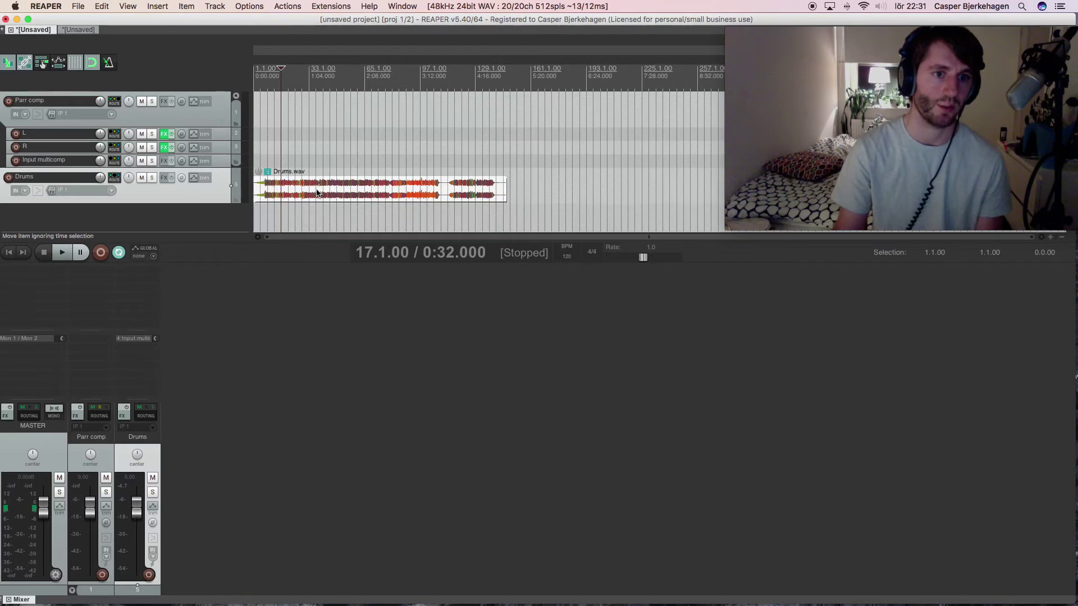
Step: Tune L's ReaComp during playback: threshold -24.2, attack 0 ms, release 1 ms, wet +2.0, Parr comp soloed
{"action": "left_click", "coordinate": [73, 590]}
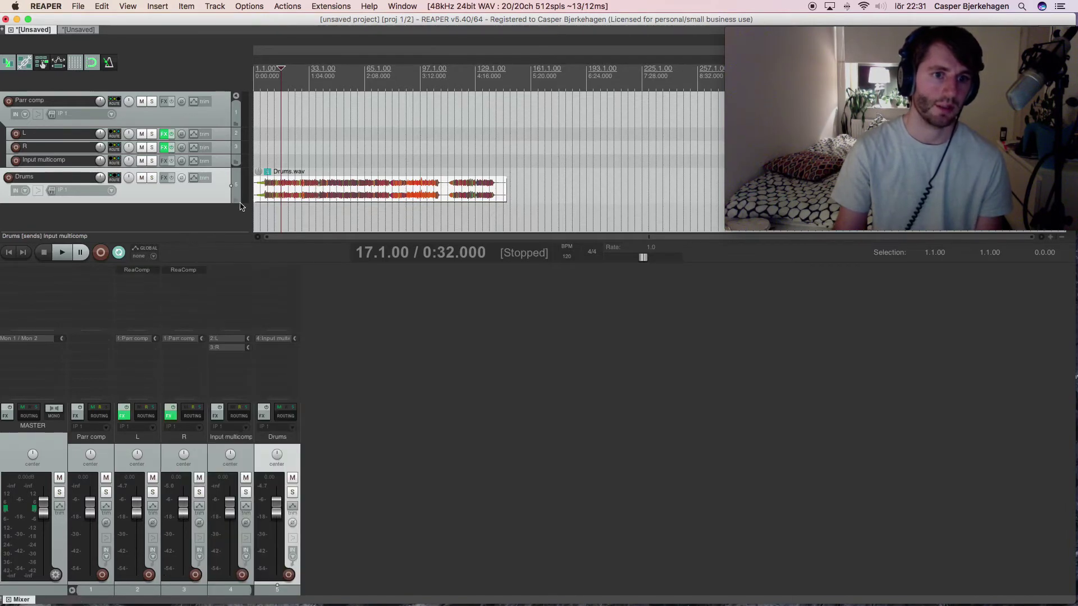
{"action": "left_click", "coordinate": [142, 272]}
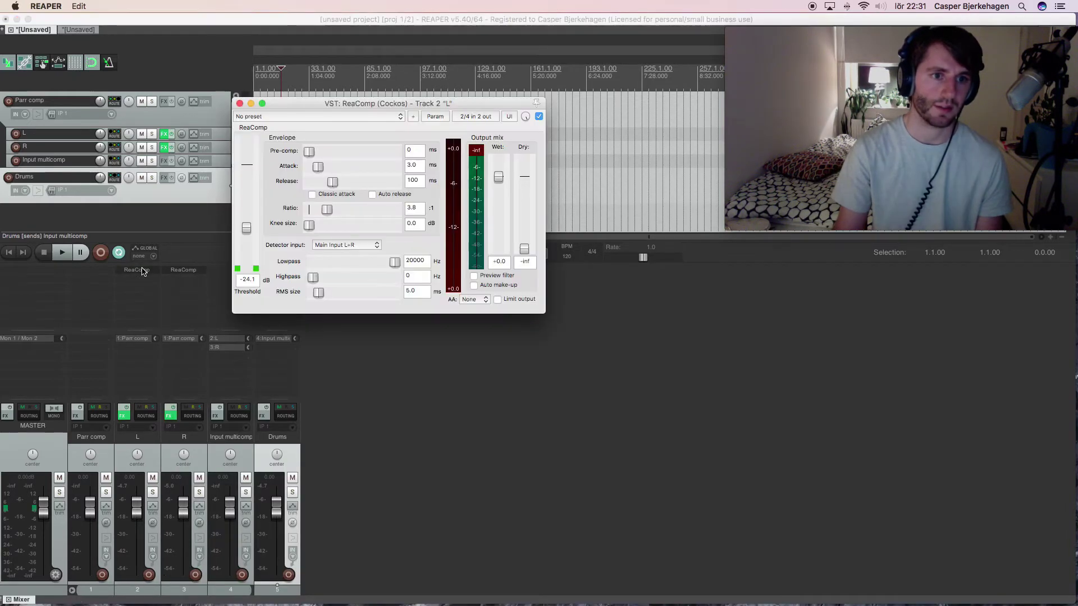
{"action": "key", "text": "space"}
{"action": "left_click", "coordinate": [247, 229]}
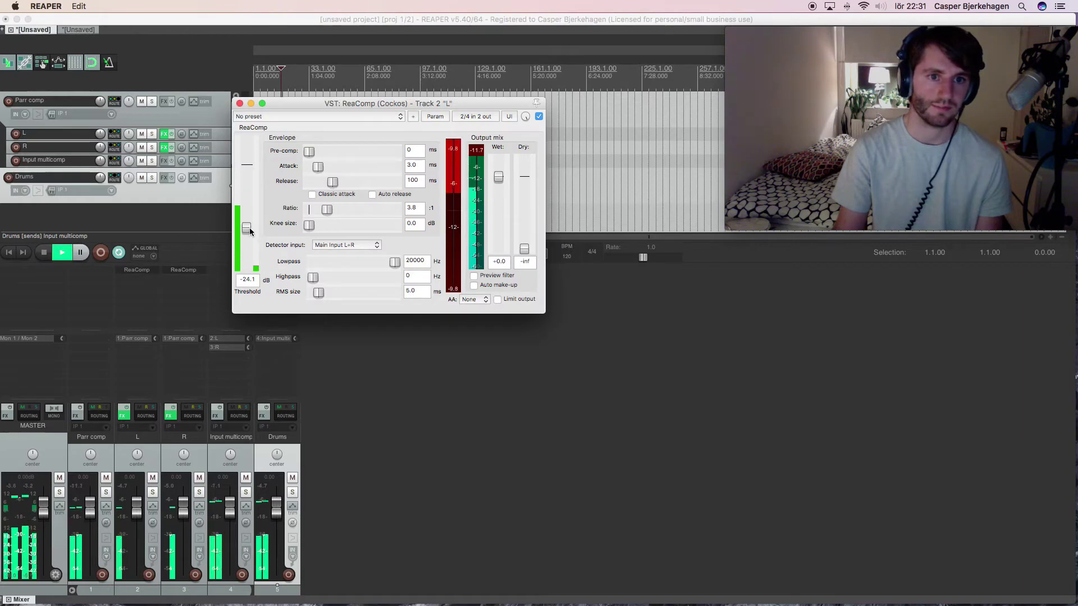
{"action": "left_click", "coordinate": [106, 492]}
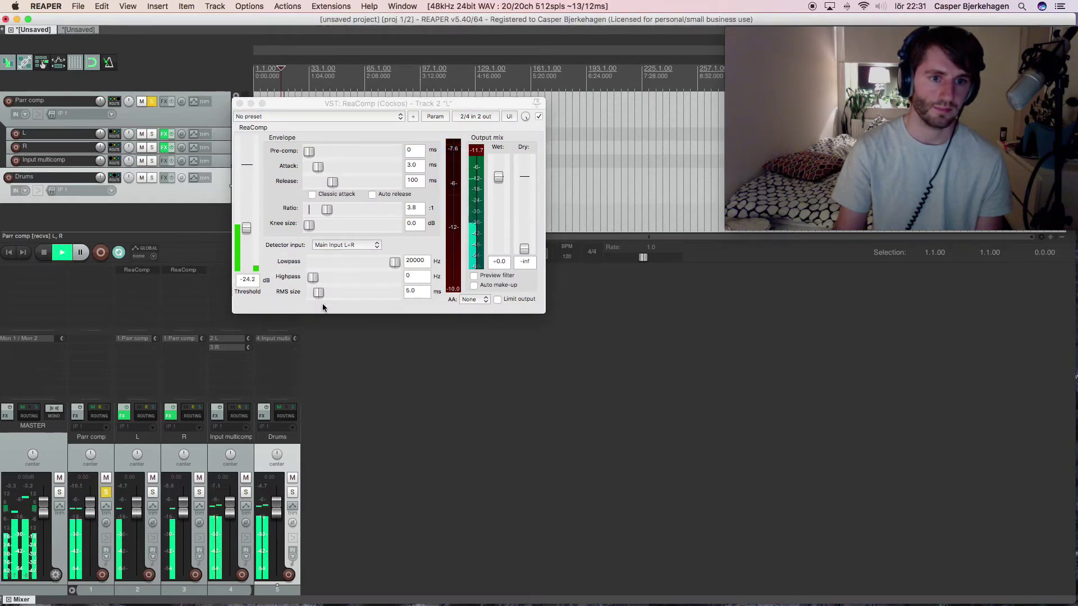
{"action": "mouse_move", "coordinate": [318, 167]}
{"action": "left_mouse_down"}
{"action": "mouse_move", "coordinate": [308, 168]}
{"action": "mouse_move", "coordinate": [313, 185]}
{"action": "left_mouse_up"}
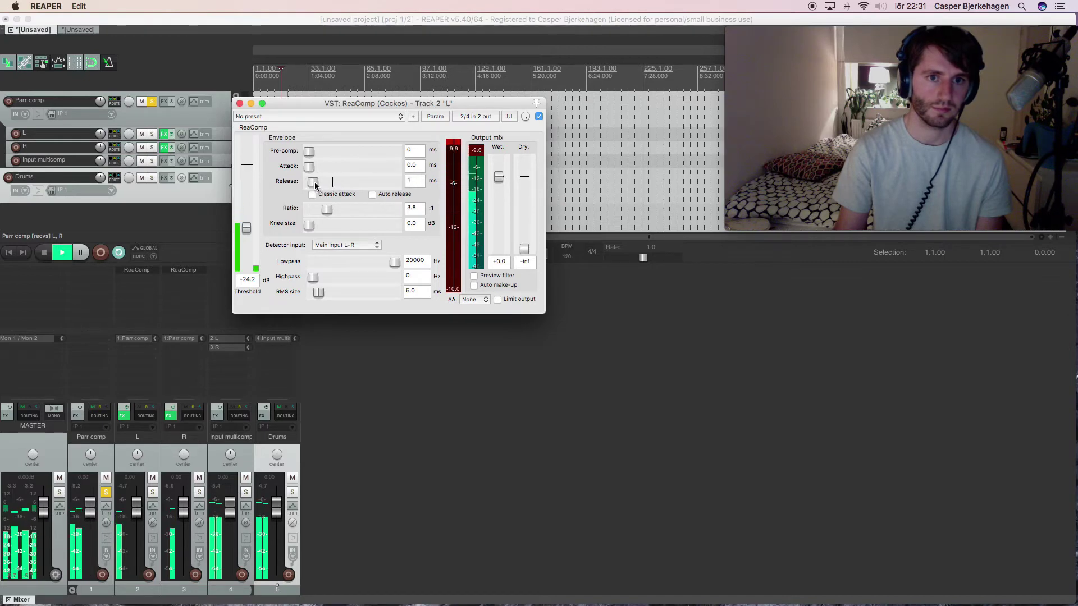
{"action": "left_click_drag", "start_coordinate": [498, 178], "coordinate": [498, 171]}
Step: Copy L's tuned ReaComp onto the R track
{"action": "left_click", "coordinate": [240, 103]}
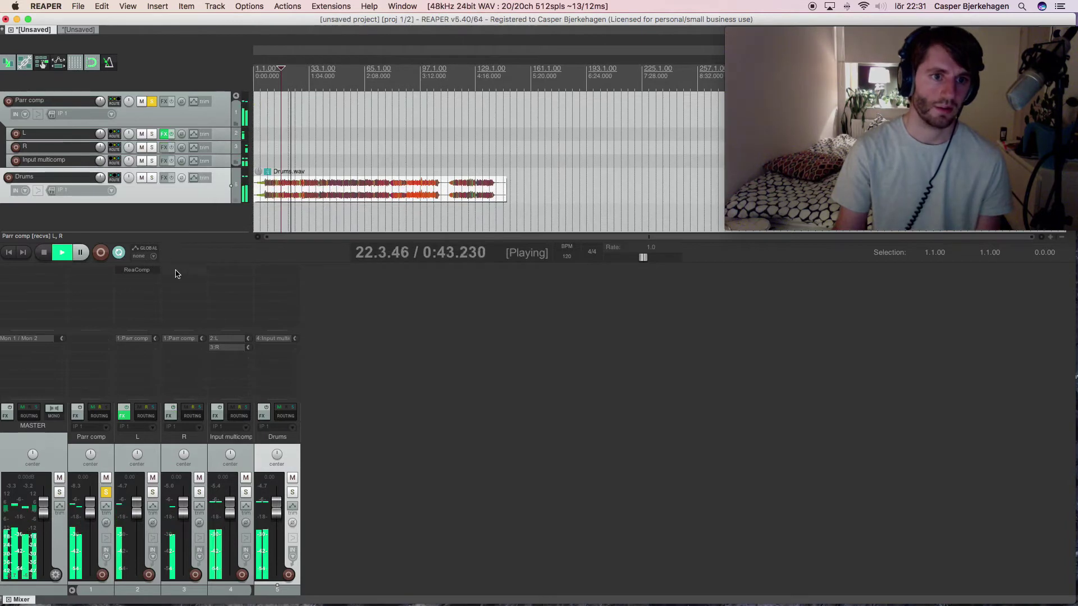
{"action": "left_click", "coordinate": [143, 276]}
{"action": "left_click_drag", "start_coordinate": [142, 277], "coordinate": [183, 271]}
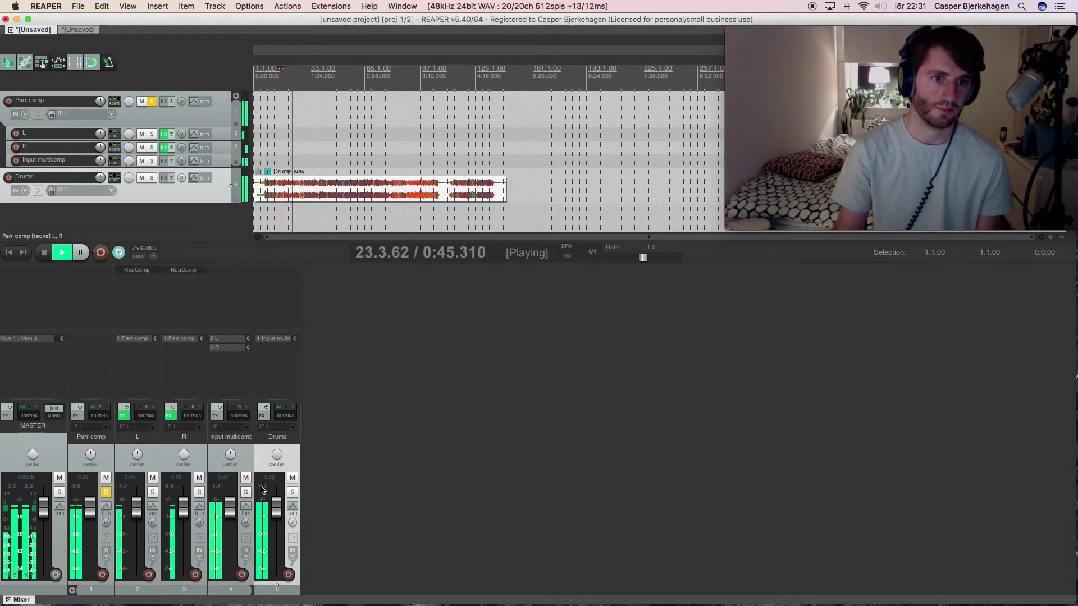
Step: A/B Parr comp by muting it, collapse its folder, then unmute it and rebalance its fader
{"action": "left_click", "coordinate": [106, 478]}
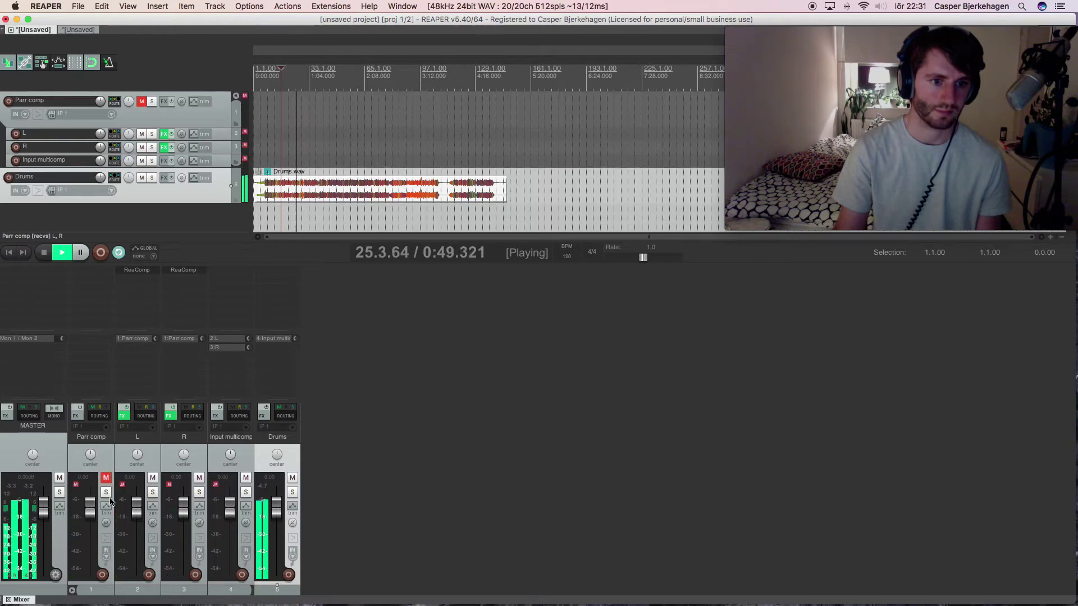
{"action": "left_click", "coordinate": [72, 591]}
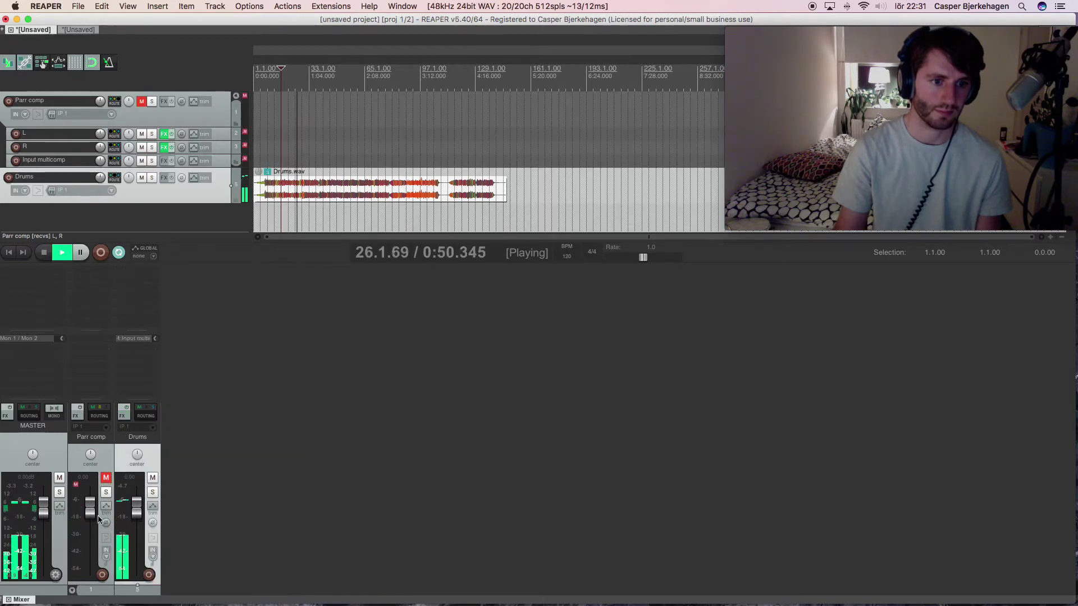
{"action": "left_click", "coordinate": [104, 479]}
{"action": "left_click_drag", "start_coordinate": [90, 507], "coordinate": [90, 573]}
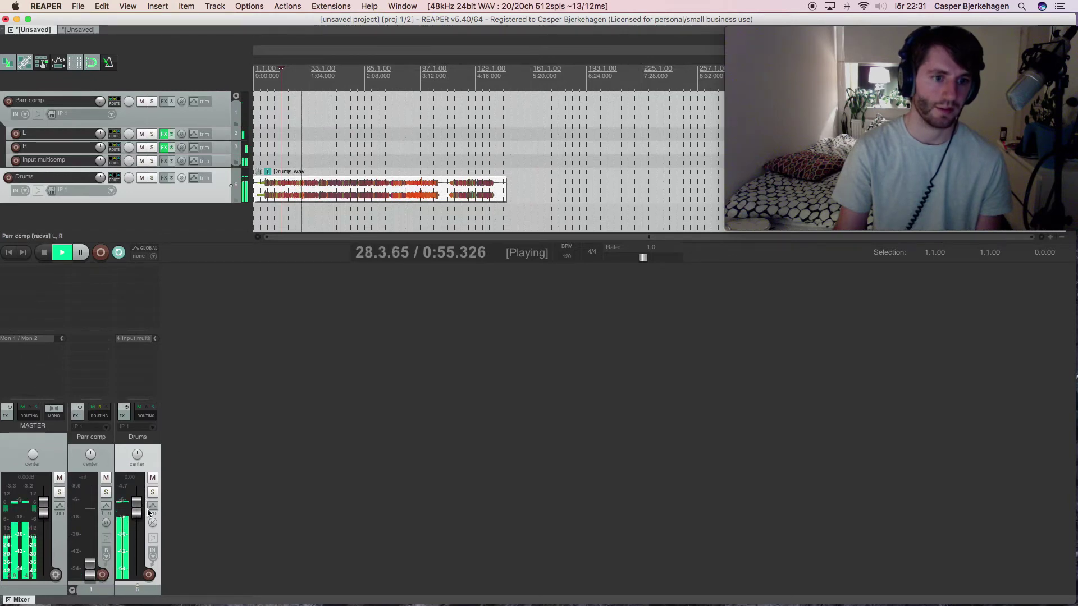
{"action": "left_click_drag", "start_coordinate": [92, 572], "coordinate": [94, 520]}
{"action": "mouse_move", "coordinate": [138, 509]}
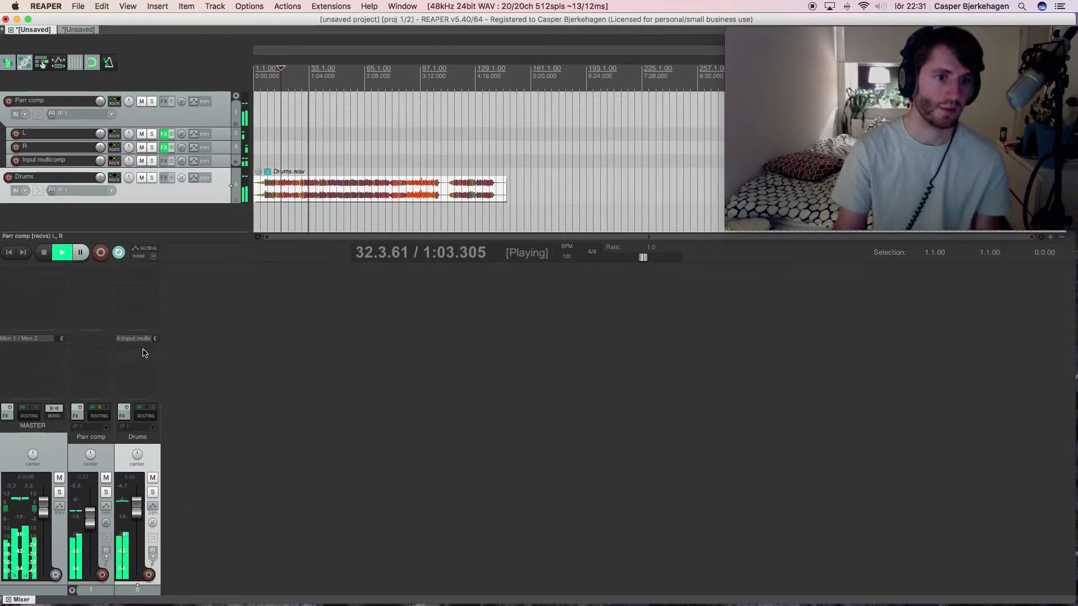
Step: Switch the Drums send to Input multicomp to Pre-Fader (Post-FX)
{"action": "left_click", "coordinate": [140, 339]}
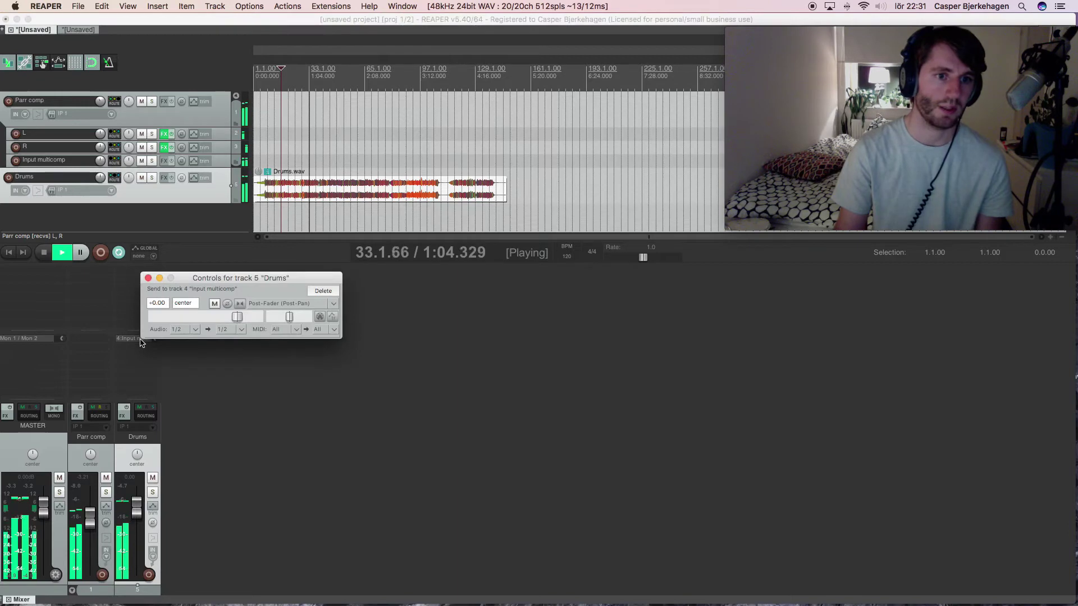
{"action": "left_click", "coordinate": [298, 303]}
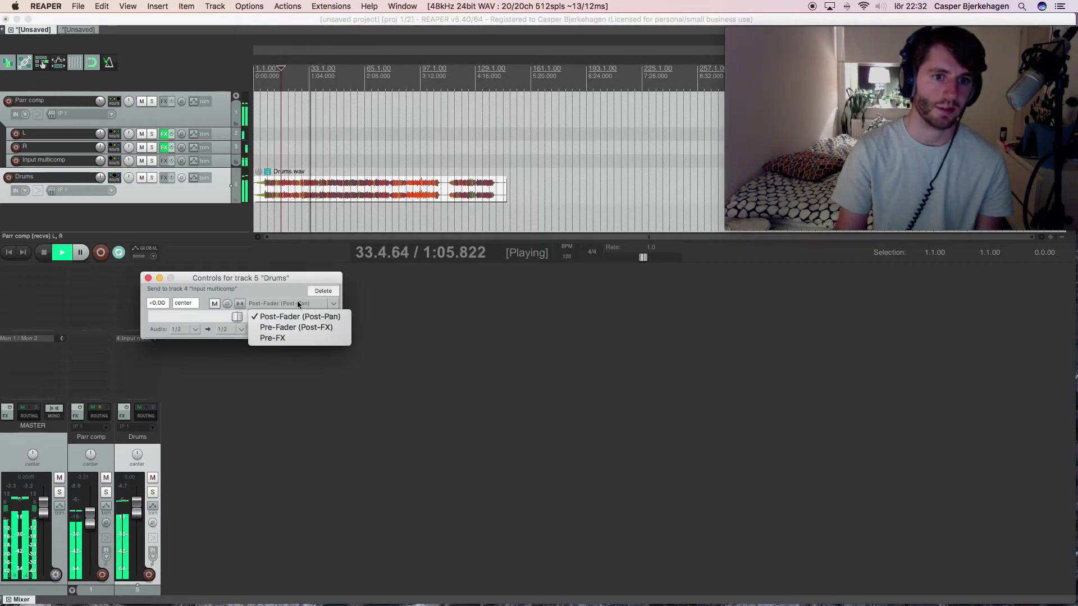
{"action": "left_click", "coordinate": [306, 329]}
{"action": "left_click", "coordinate": [148, 278]}
Step: Pull the dry Drums fader to -inf, set Parr comp to -1.37 dB, and recheck the send
{"action": "left_click_drag", "start_coordinate": [140, 496], "coordinate": [139, 580]}
{"action": "left_click_drag", "start_coordinate": [91, 522], "coordinate": [94, 516]}
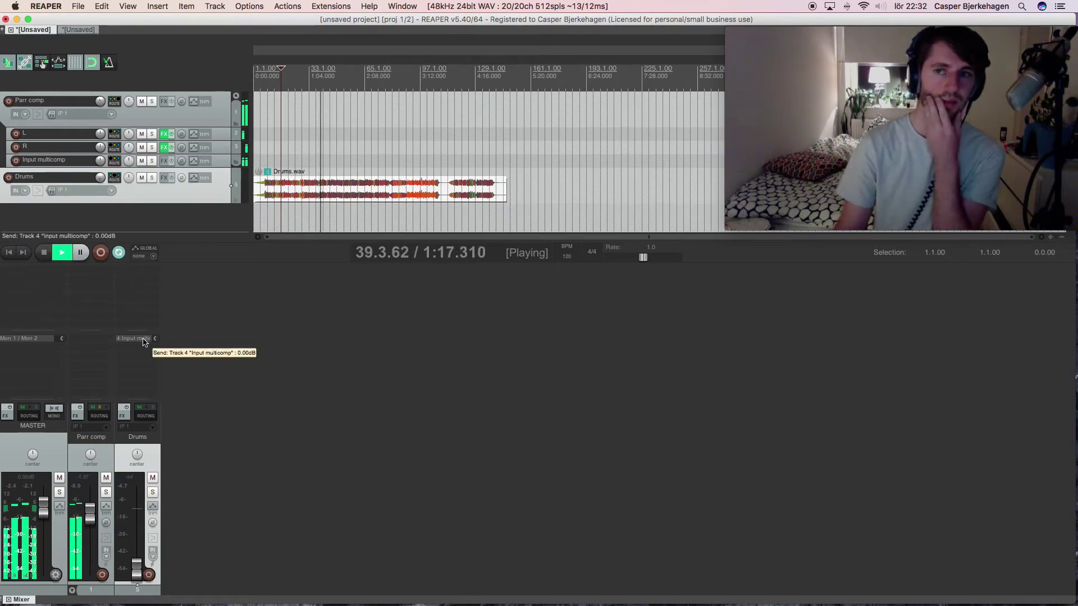
{"action": "left_click", "coordinate": [144, 339]}
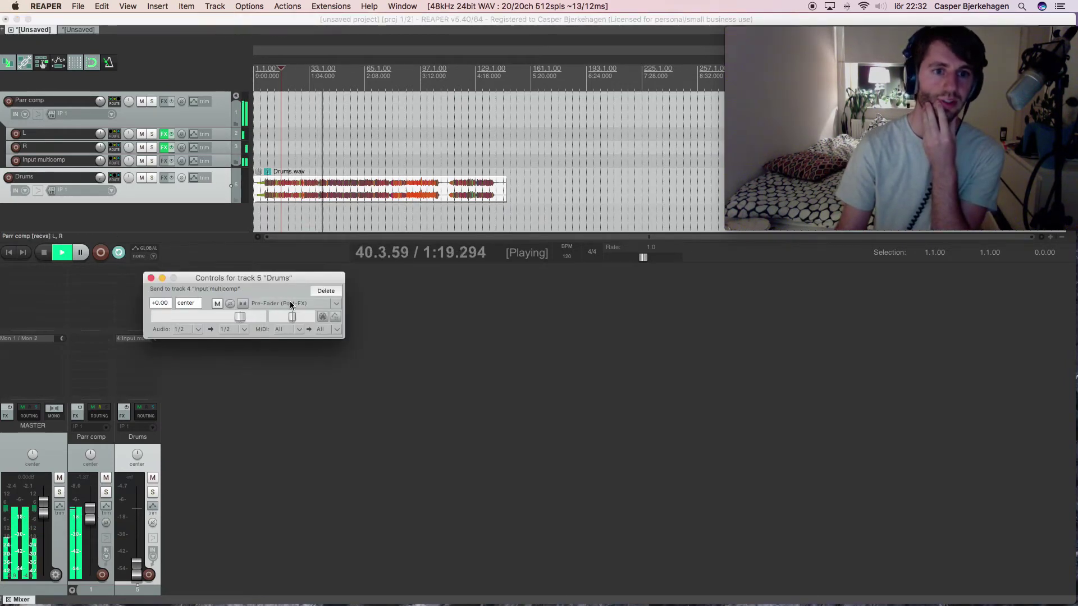
Step: Balance the faders during playback: Drums around -4.65 dB, Parr comp around +3.22 dB
{"action": "key", "text": "Escape"}
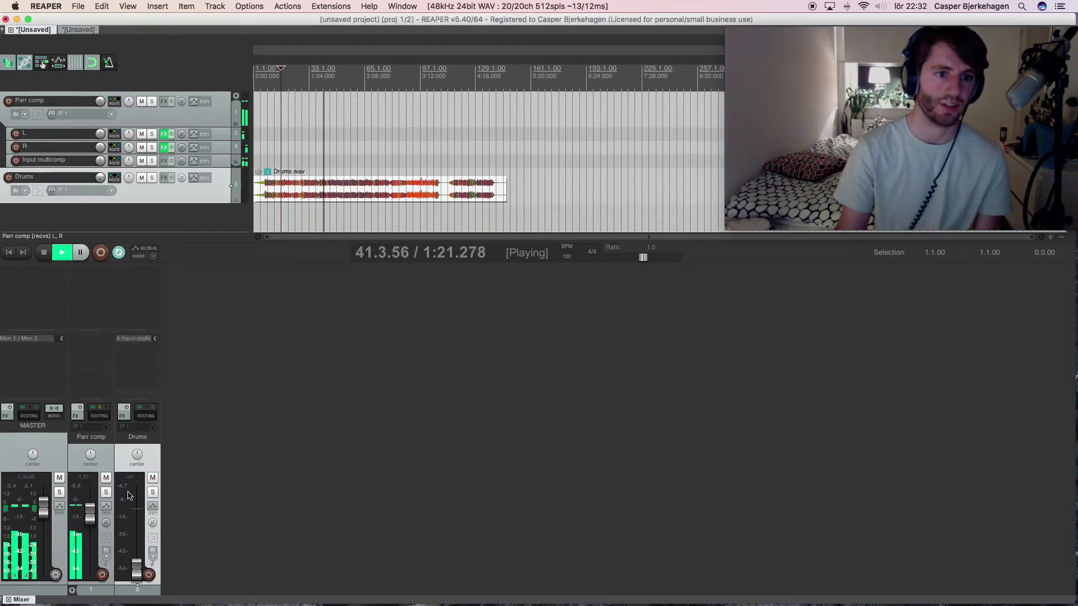
{"action": "left_click_drag", "start_coordinate": [83, 516], "coordinate": [140, 521]}
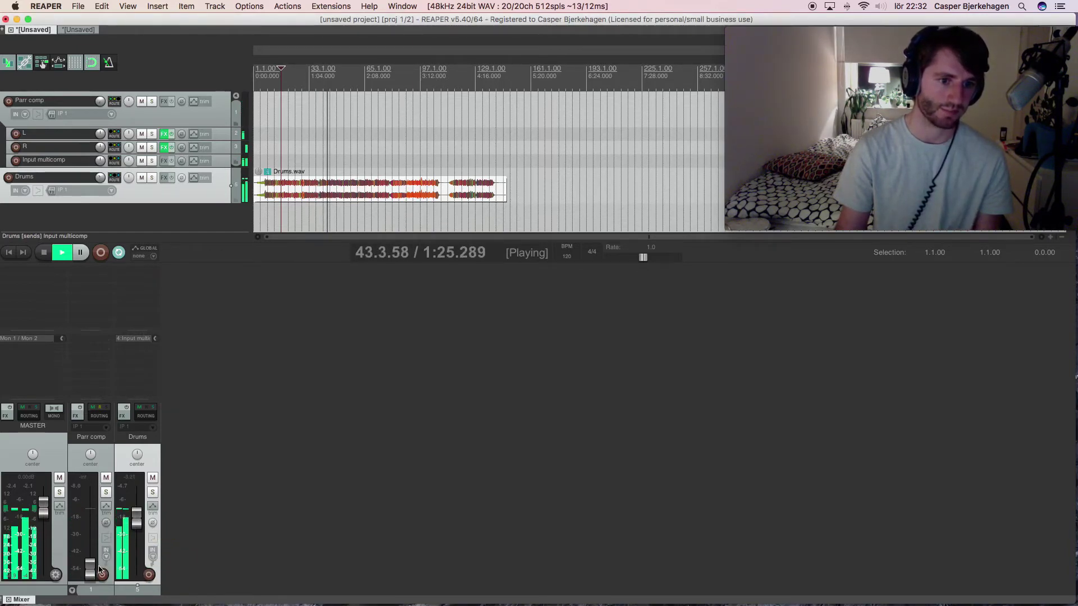
{"action": "left_click_drag", "start_coordinate": [90, 570], "coordinate": [137, 547]}
{"action": "left_click", "coordinate": [84, 517]}
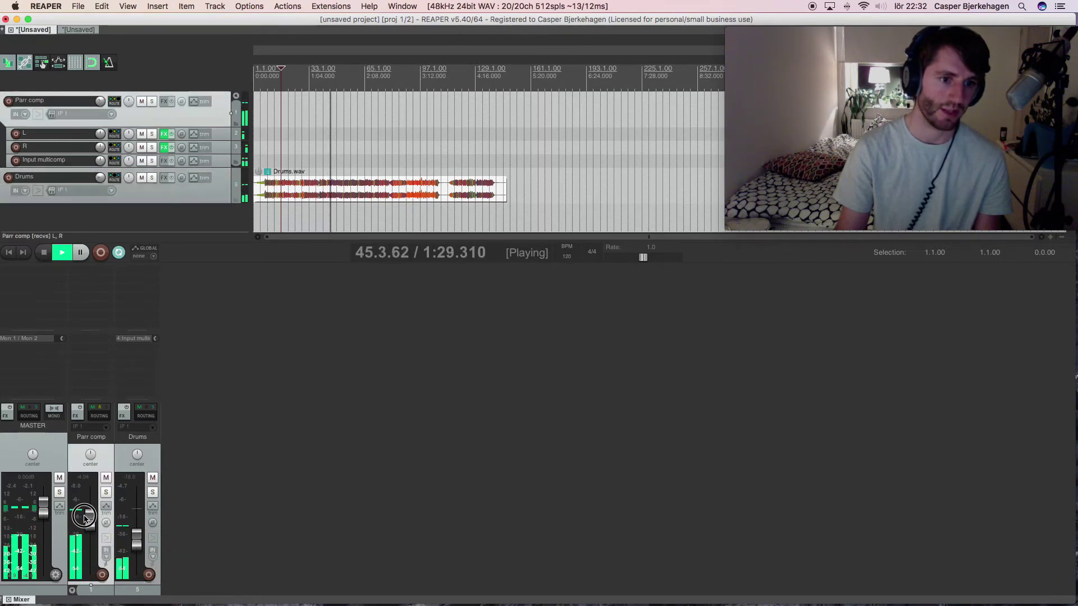
{"action": "left_click_drag", "start_coordinate": [91, 511], "coordinate": [92, 507]}
{"action": "left_click_drag", "start_coordinate": [138, 578], "coordinate": [88, 532]}
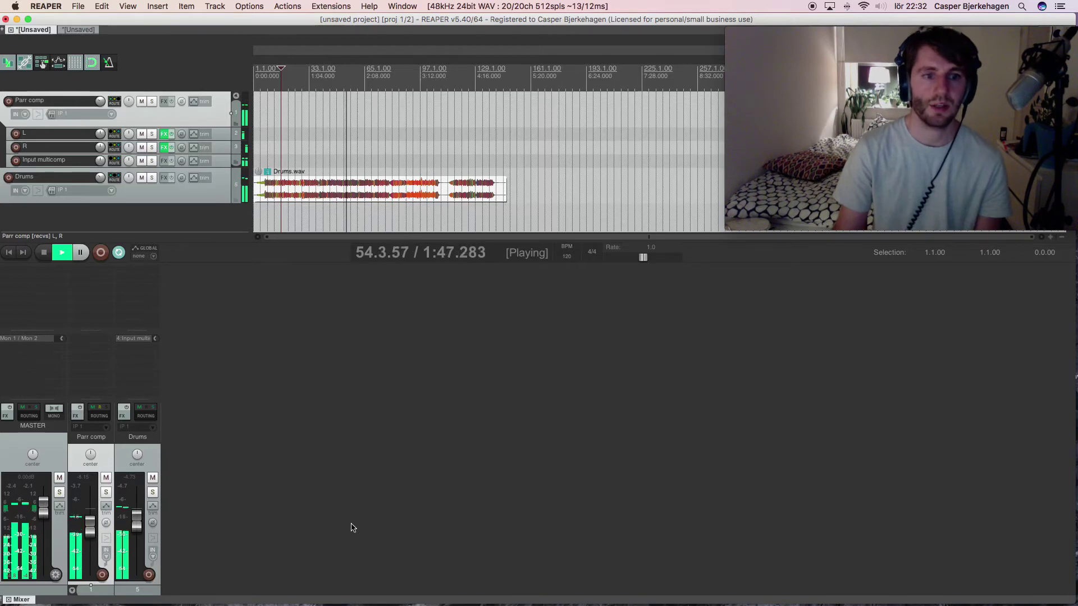
Step: A/B with Parr comp muted, stop playback, unmute it, and reset both faders to 0.00 dB
{"action": "left_click", "coordinate": [105, 478]}
{"action": "double_click", "coordinate": [137, 520]}
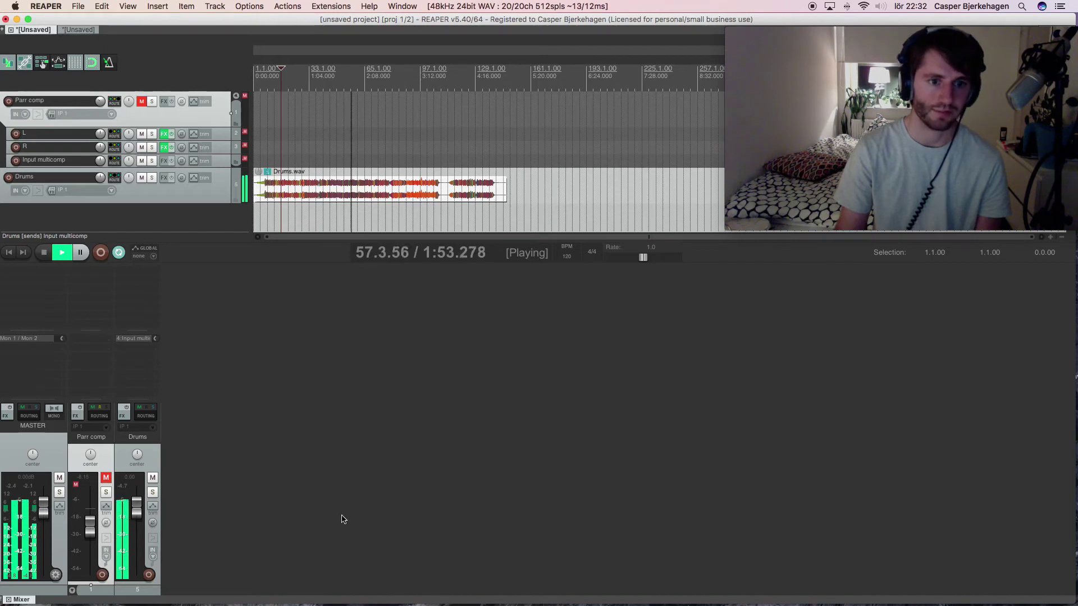
{"action": "key", "text": "space"}
{"action": "left_click", "coordinate": [106, 478]}
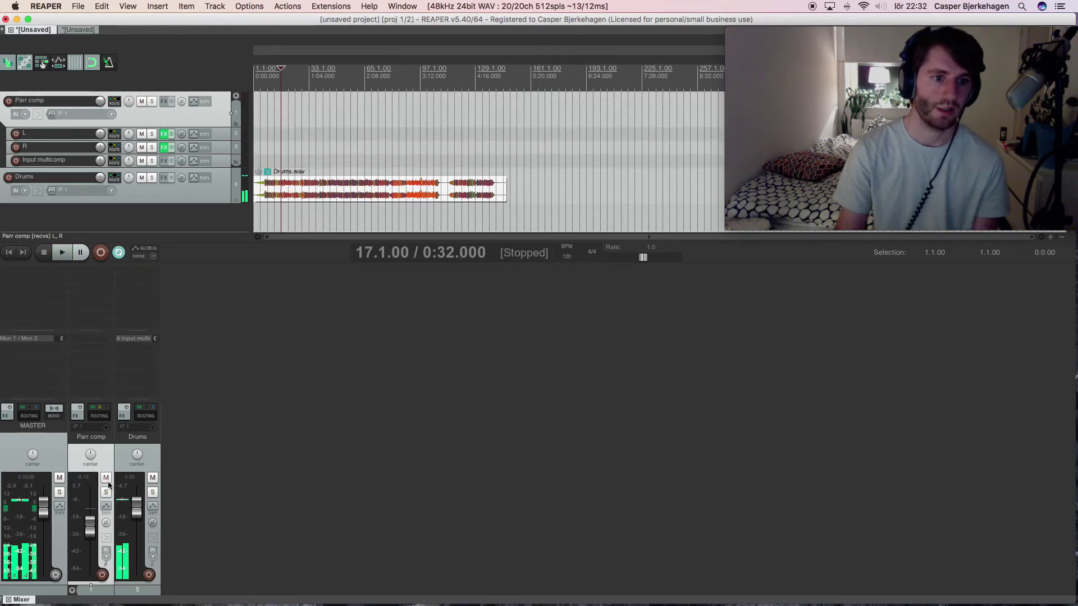
{"action": "double_click", "coordinate": [96, 531]}
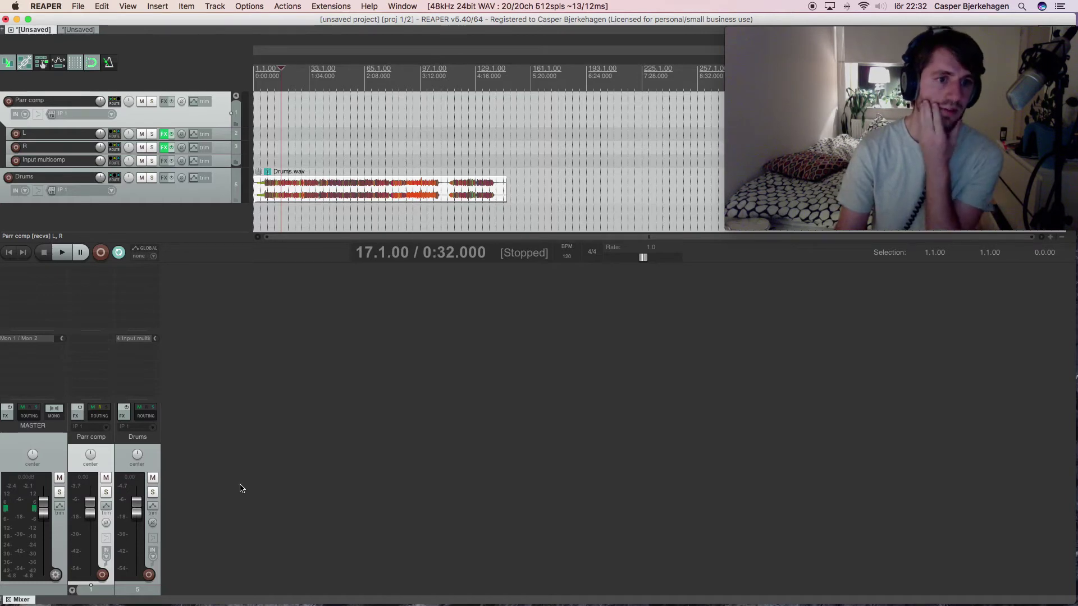
{"action": "left_click", "coordinate": [79, 590]}
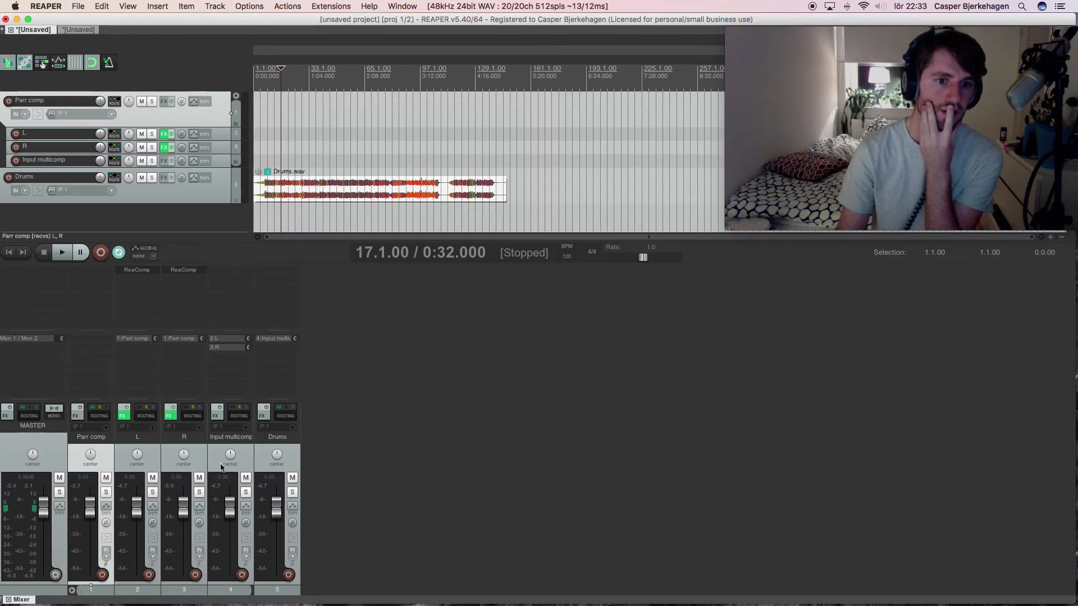
Step: Select the Parr comp folder together with its L, R and Input multicomp tracks
{"action": "left_click", "coordinate": [72, 590]}
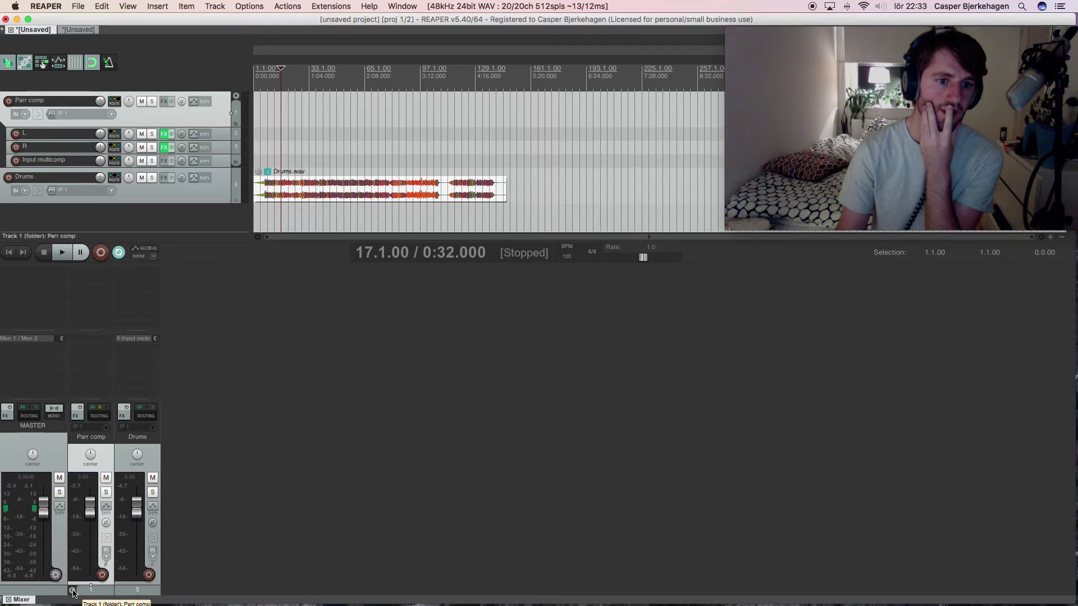
{"action": "left_click", "coordinate": [73, 591]}
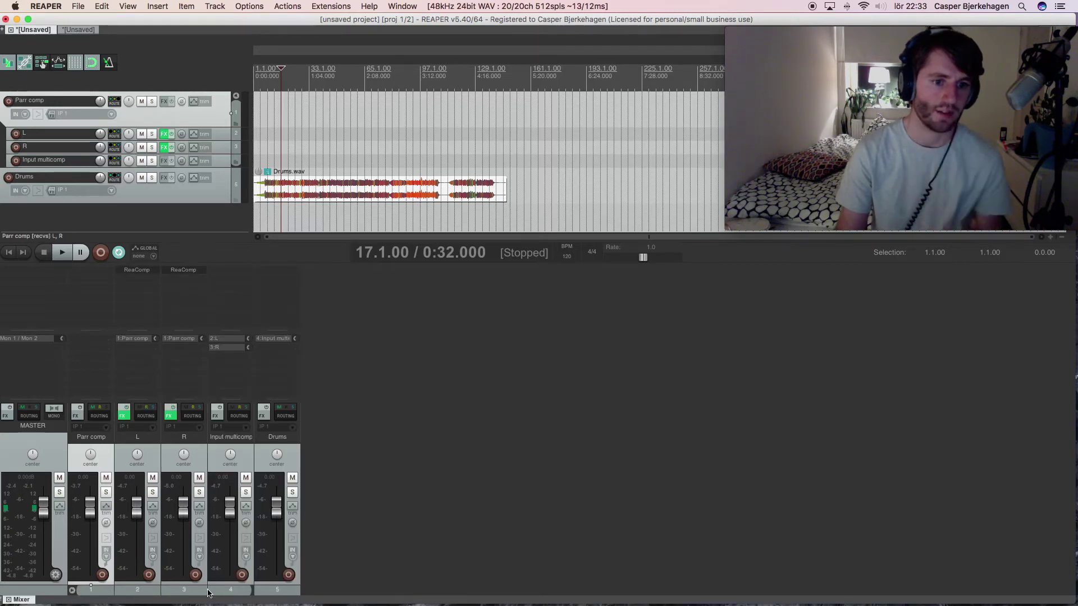
{"action": "left_click", "coordinate": [231, 590]}
{"action": "left_click", "coordinate": [96, 591]}
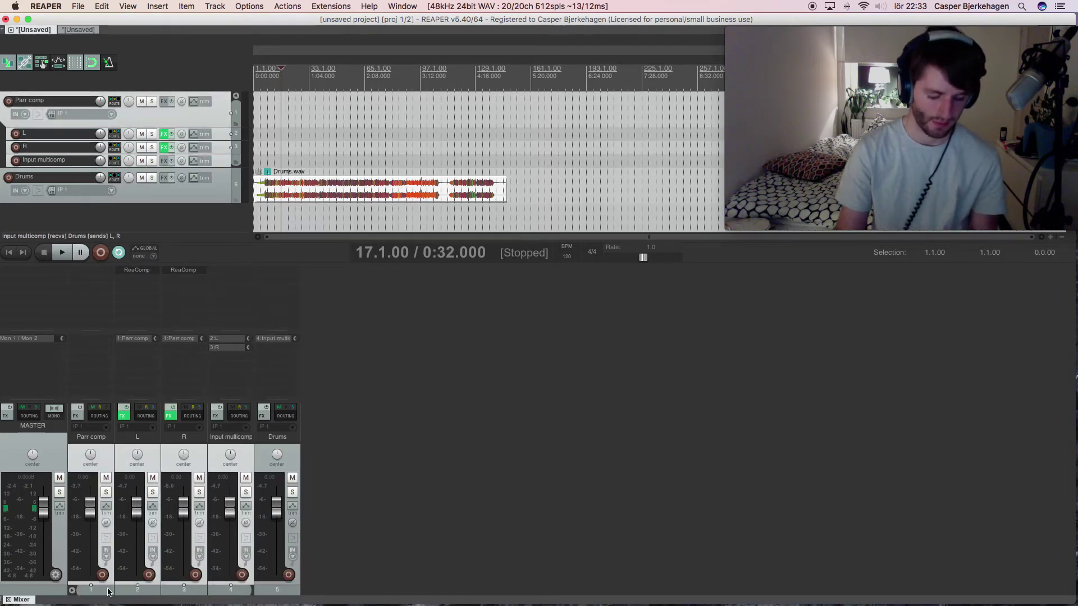
{"action": "left_click", "coordinate": [503, 560]}
Step: Paste the copied folder after Drums, delete the leftover empty track, and reposition it
{"action": "double_click", "coordinate": [485, 548]}
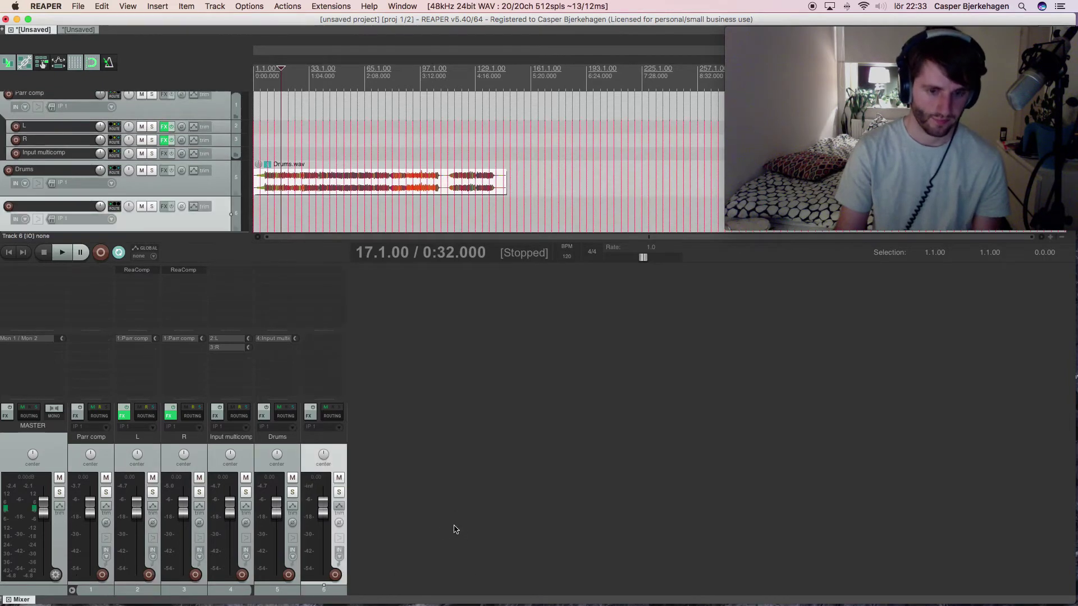
{"action": "key", "text": "ctrl+v"}
{"action": "left_click", "coordinate": [343, 457]}
{"action": "key", "text": "Delete"}
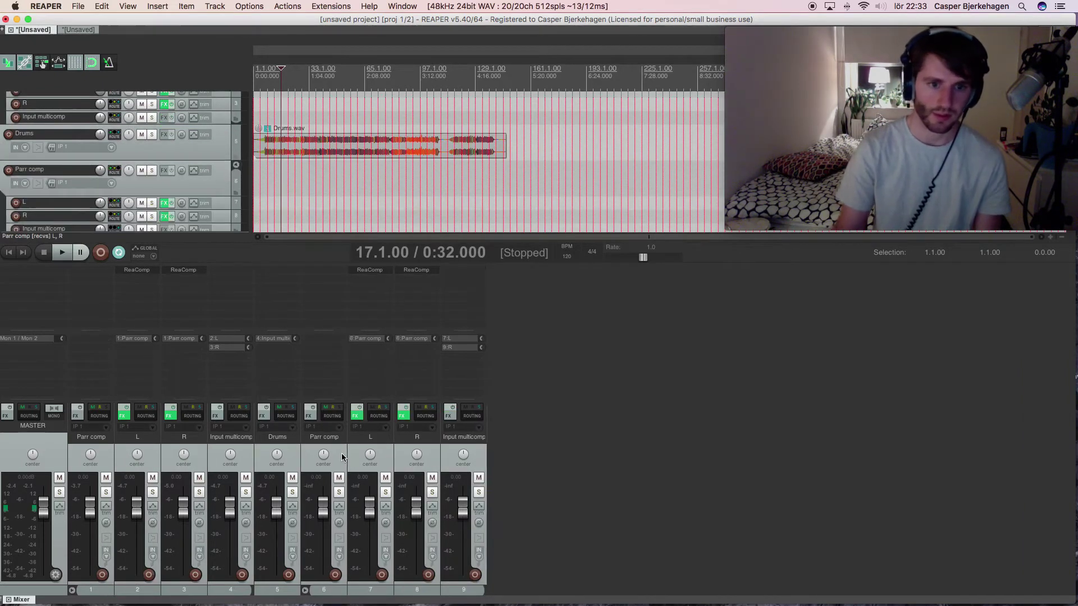
{"action": "left_click_drag", "start_coordinate": [313, 447], "coordinate": [115, 443]}
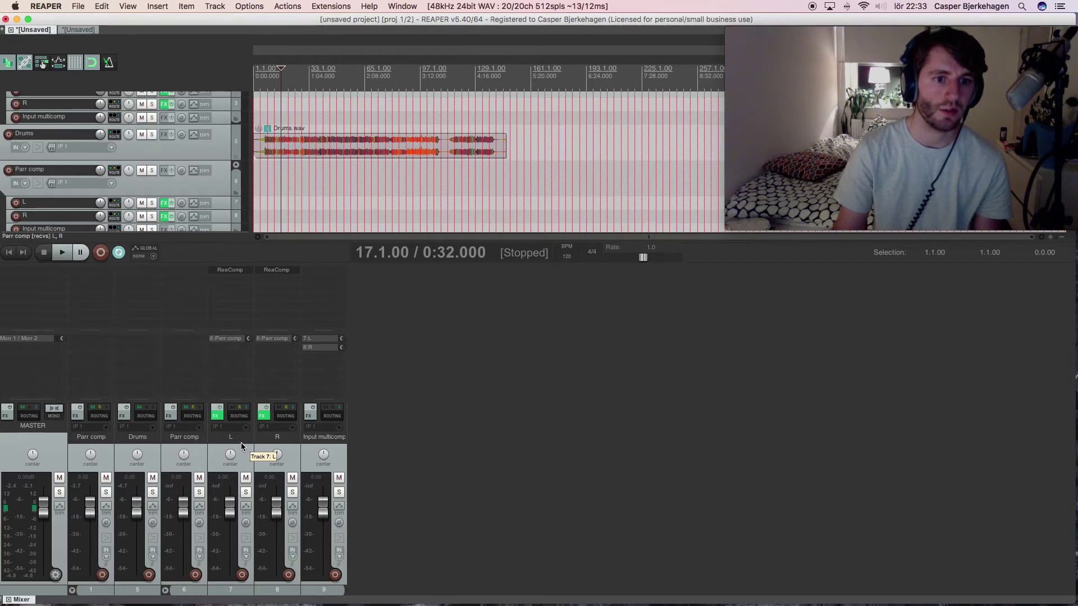
Step: Transfer the copied Input multicomp's L and R sends to the Drums track, then delete Input multicomp
{"action": "left_click", "coordinate": [339, 439]}
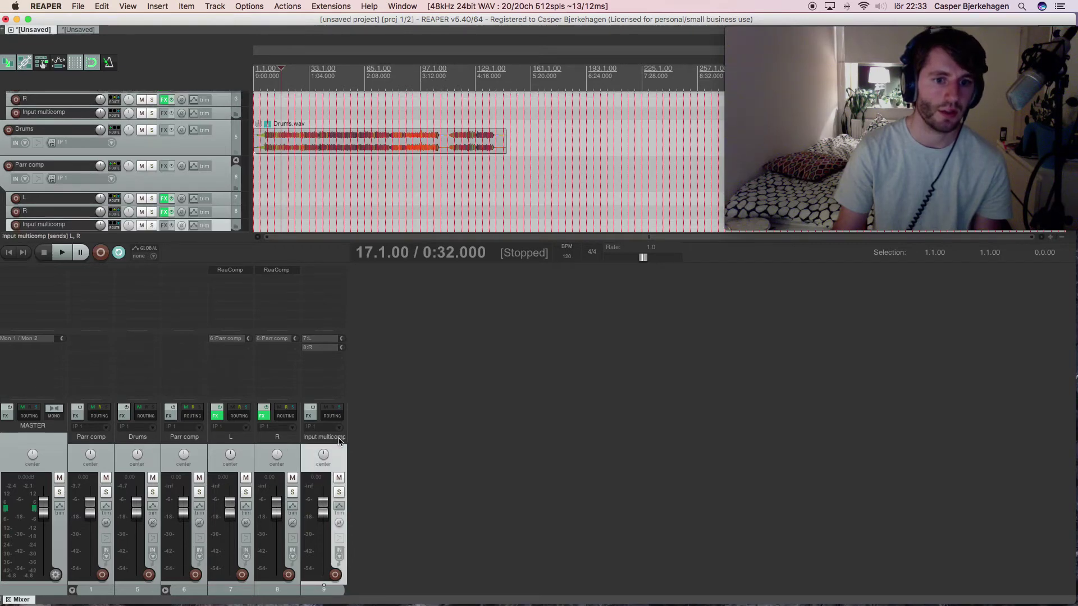
{"action": "left_click_drag", "start_coordinate": [333, 329], "coordinate": [240, 375]}
{"action": "left_click_drag", "start_coordinate": [311, 358], "coordinate": [139, 352]}
{"action": "left_click", "coordinate": [317, 339], "text": "alt"}
{"action": "left_click", "coordinate": [316, 340], "text": "alt"}
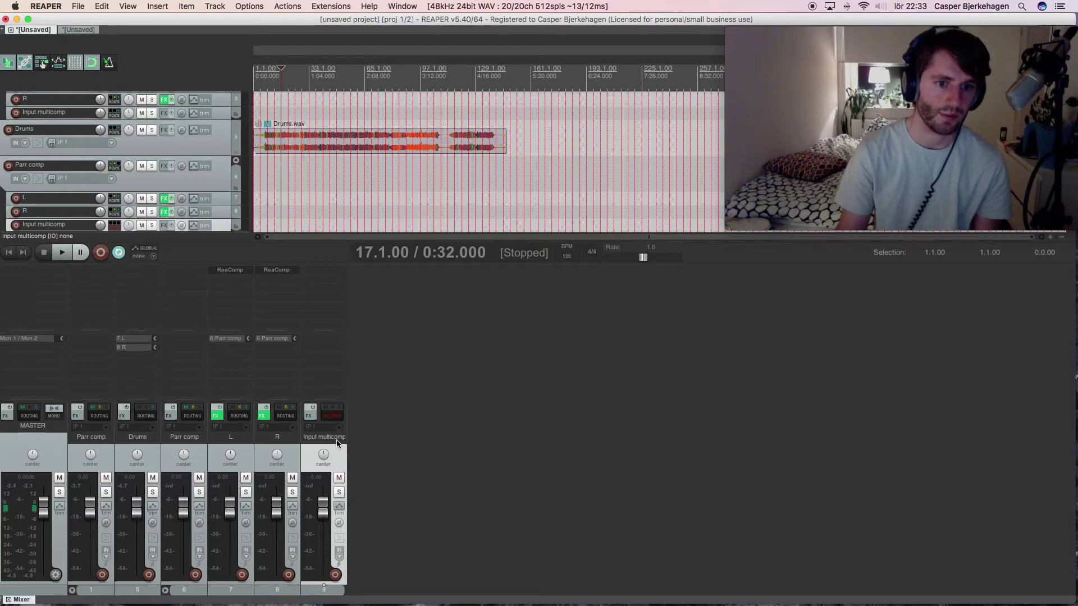
{"action": "key", "text": "Delete"}
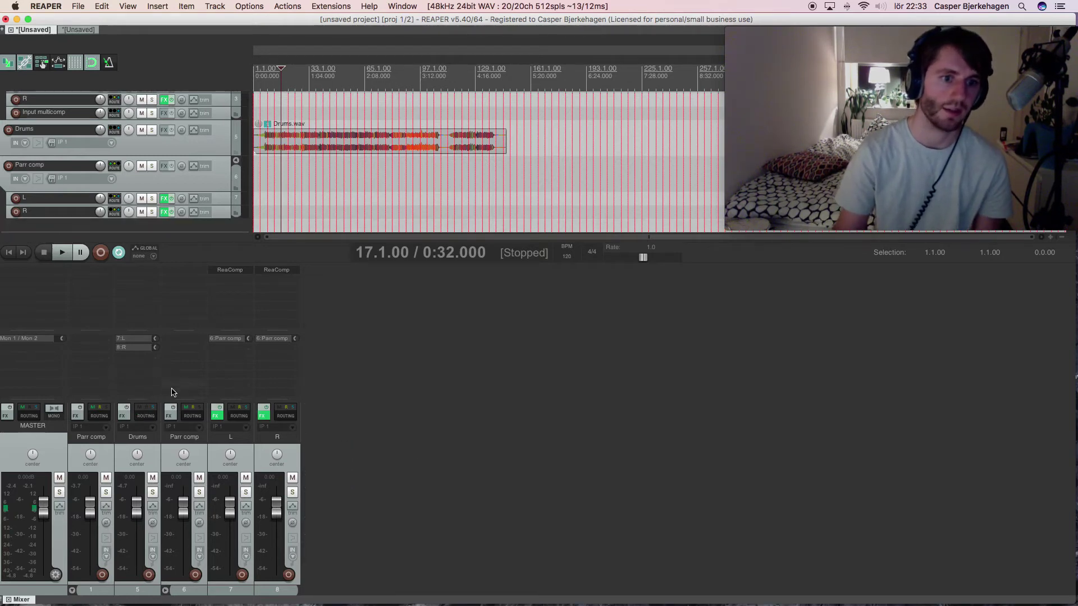
Step: Rename the copied Parr comp folder track to 'Drums'
{"action": "mouse_move", "coordinate": [141, 443]}
{"action": "left_mouse_down"}
{"action": "mouse_move", "coordinate": [228, 445]}
{"action": "mouse_move", "coordinate": [129, 447]}
{"action": "left_mouse_up"}
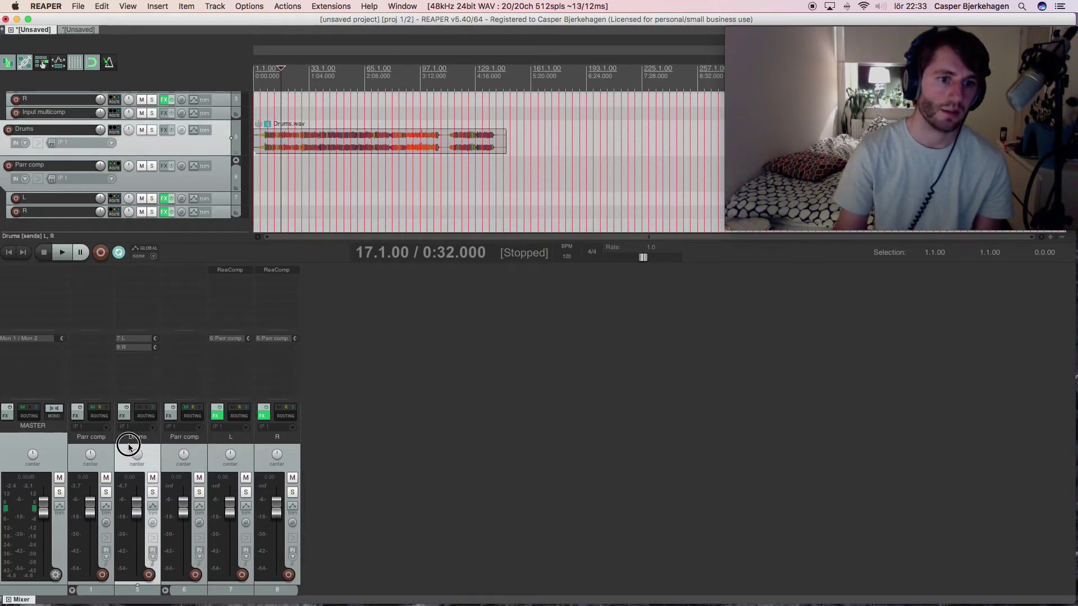
{"action": "double_click", "coordinate": [191, 439]}
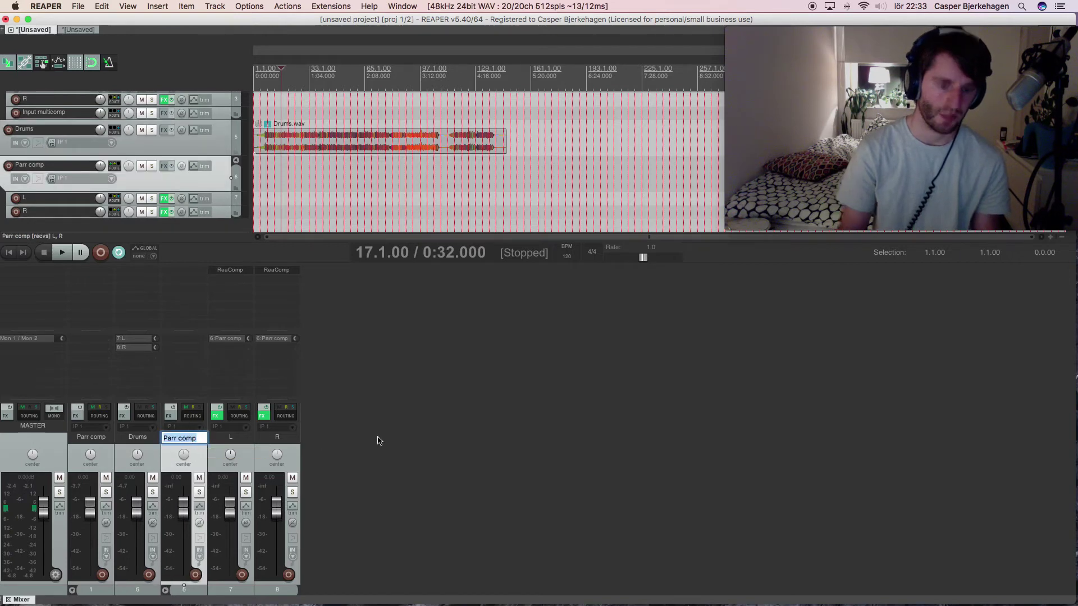
{"action": "type", "text": "Drums"}
Step: Confirm the folder name Drums, move the source Drums track to the folder's end, rename it DrumsSource
{"action": "key", "text": "Return"}
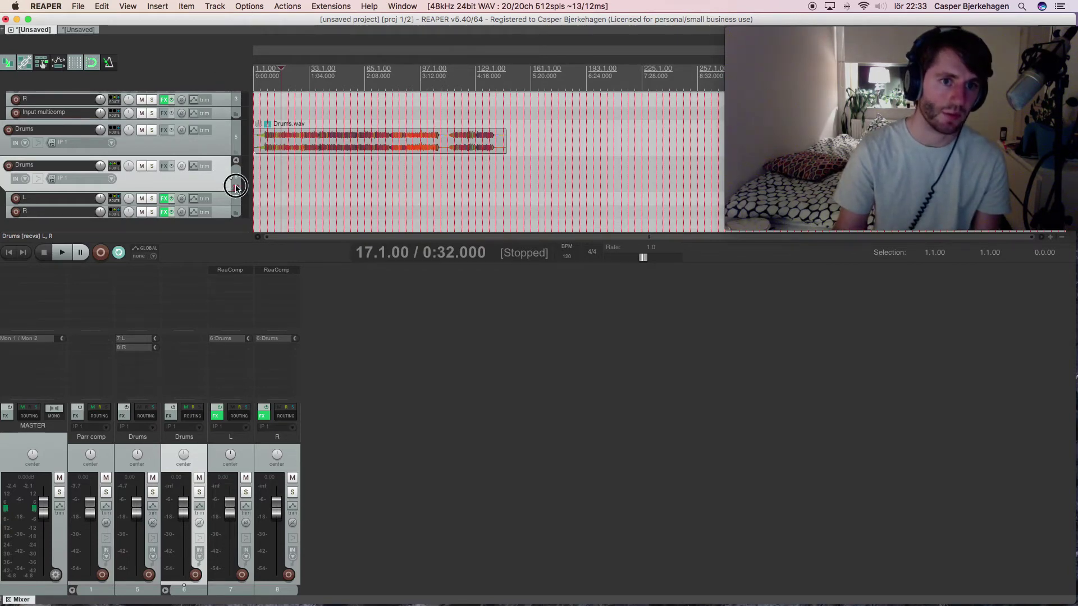
{"action": "scroll", "coordinate": [234, 220], "scroll_direction": "down", "scroll_amount": 2}
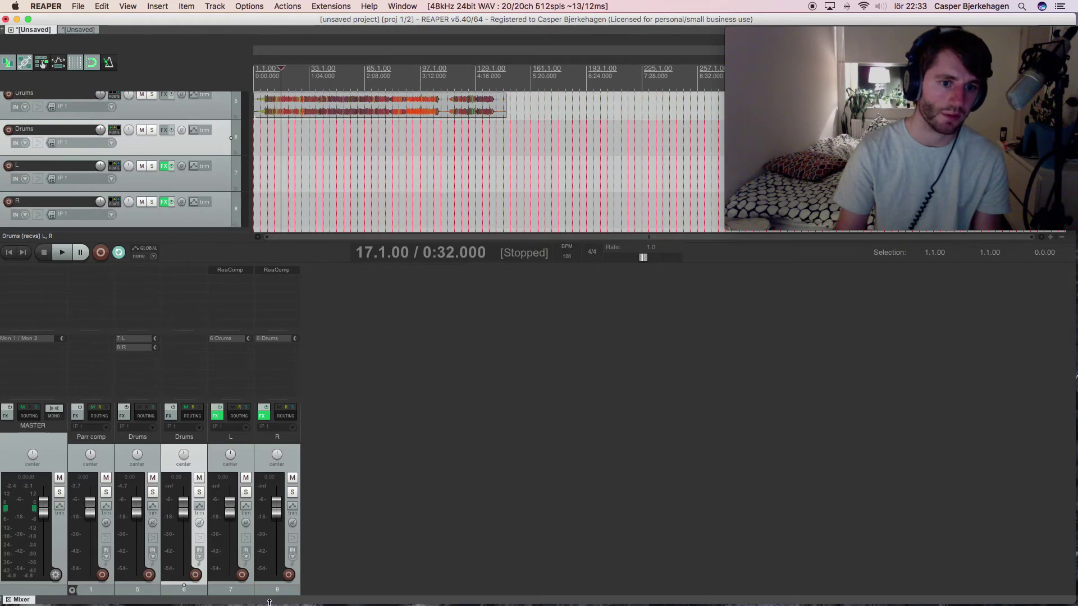
{"action": "left_click_drag", "start_coordinate": [137, 589], "coordinate": [294, 584]}
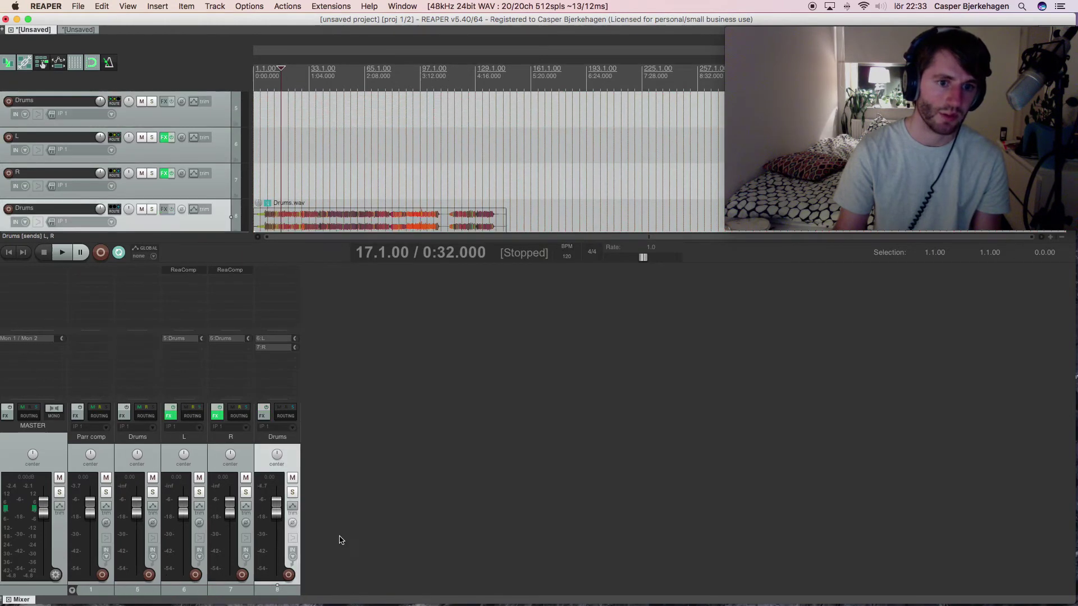
{"action": "double_click", "coordinate": [291, 440]}
{"action": "type", "text": "S"}
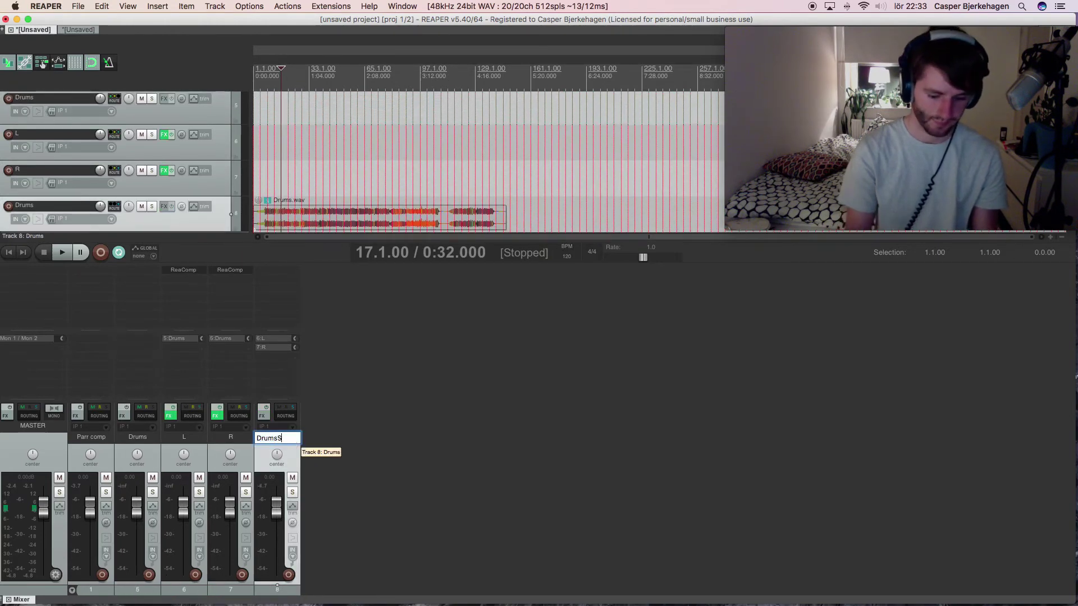
{"action": "type", "text": "ource"}
{"action": "key", "text": "Return"}
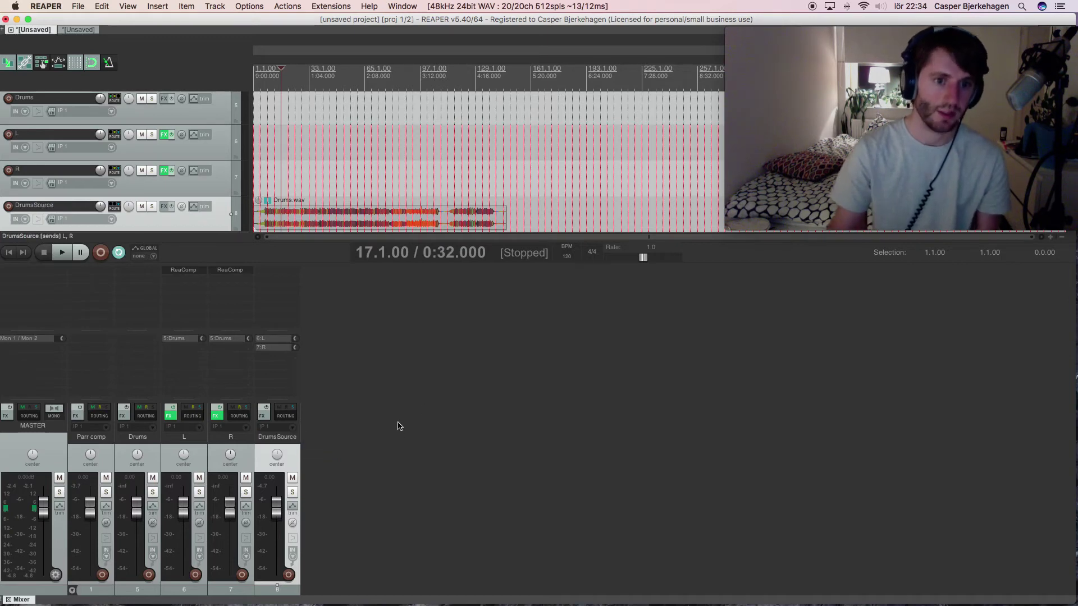
Step: Shrink the track heights and make the DrumsSource track taller
{"action": "left_click", "coordinate": [158, 449]}
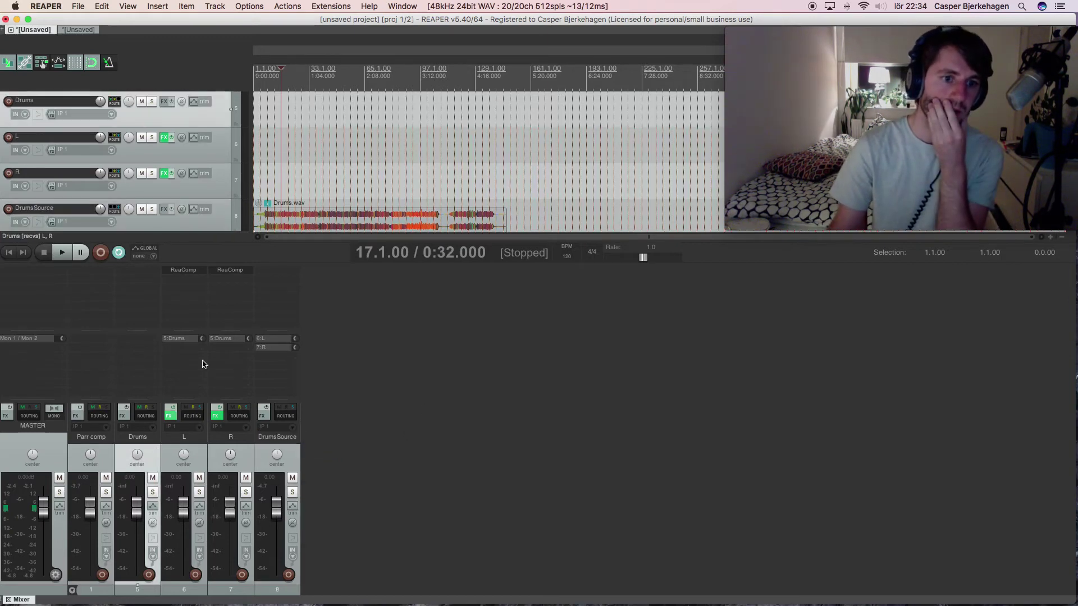
{"action": "left_click_drag", "start_coordinate": [239, 130], "coordinate": [232, 138]}
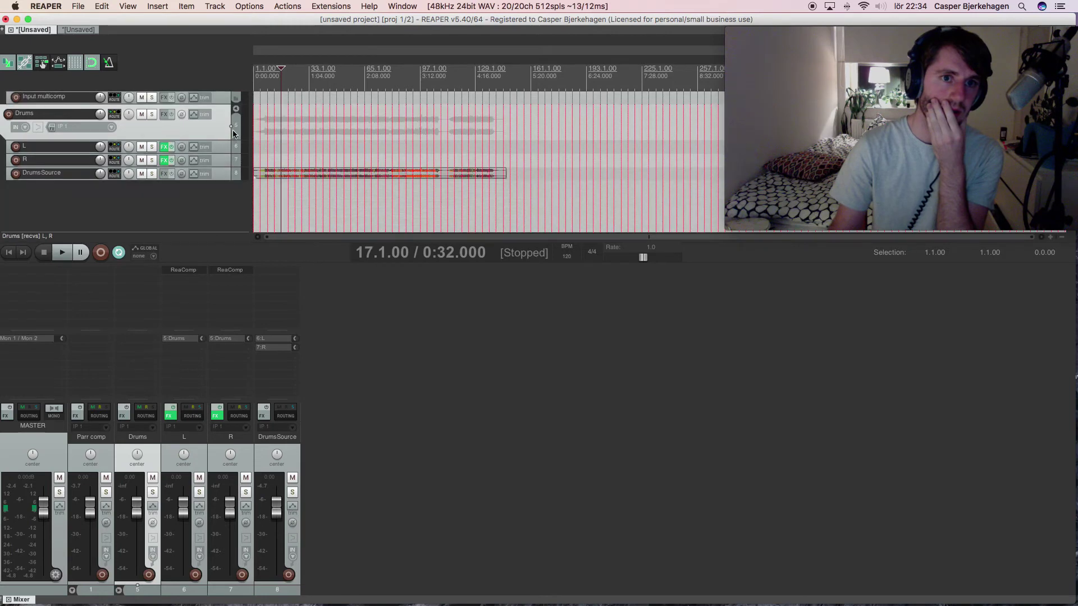
{"action": "scroll", "coordinate": [230, 159], "scroll_direction": "up", "scroll_amount": 3}
{"action": "scroll", "coordinate": [224, 171], "scroll_direction": "down", "scroll_amount": 2}
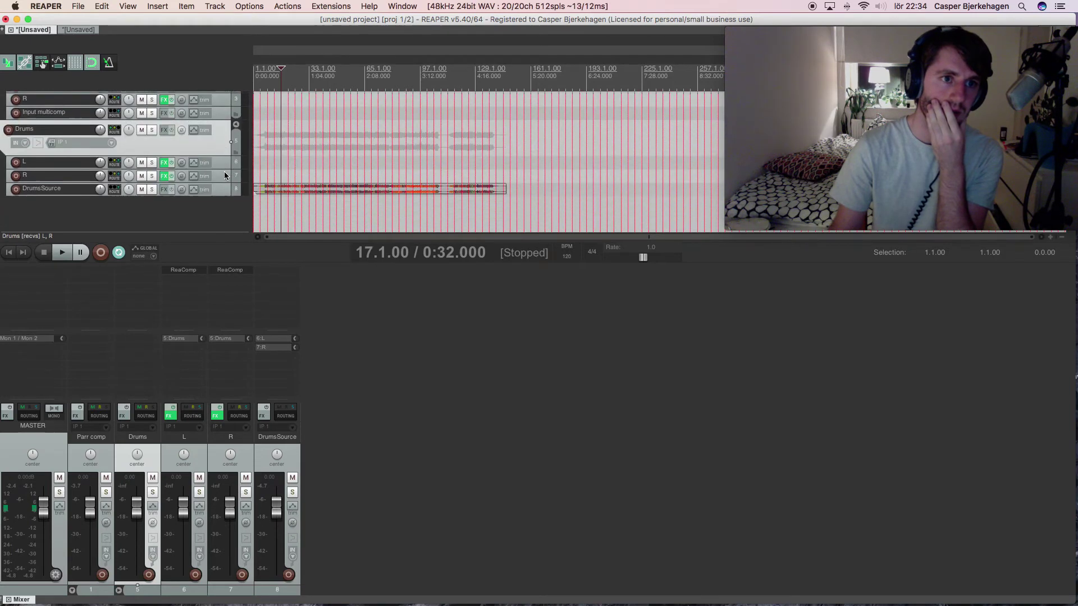
{"action": "left_click_drag", "start_coordinate": [234, 194], "coordinate": [233, 217]}
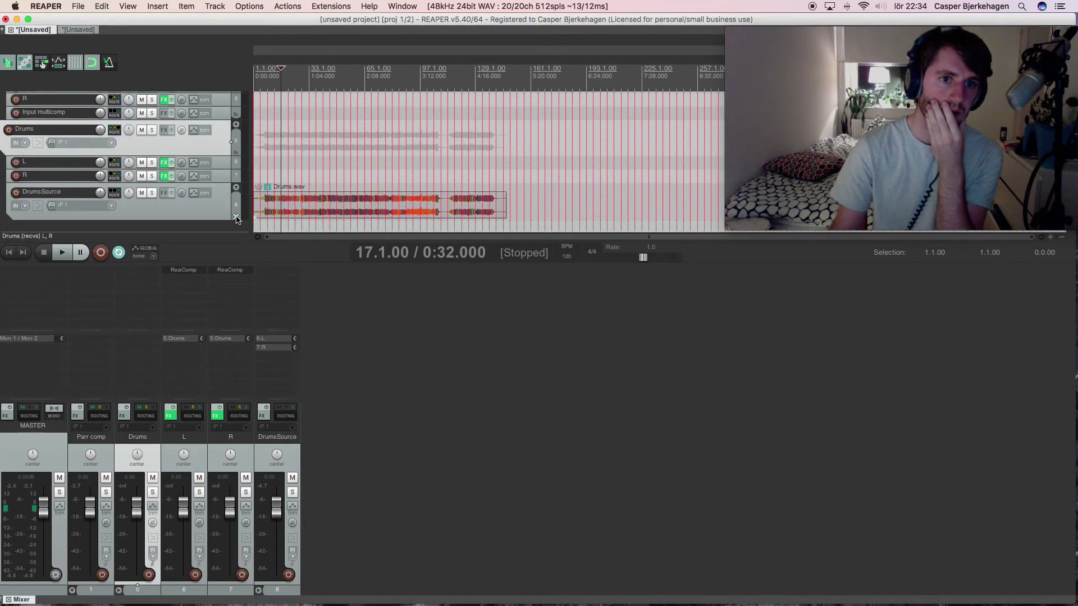
Step: Collapse and re-expand the Drums folder in the track list and mixer
{"action": "left_click", "coordinate": [236, 126]}
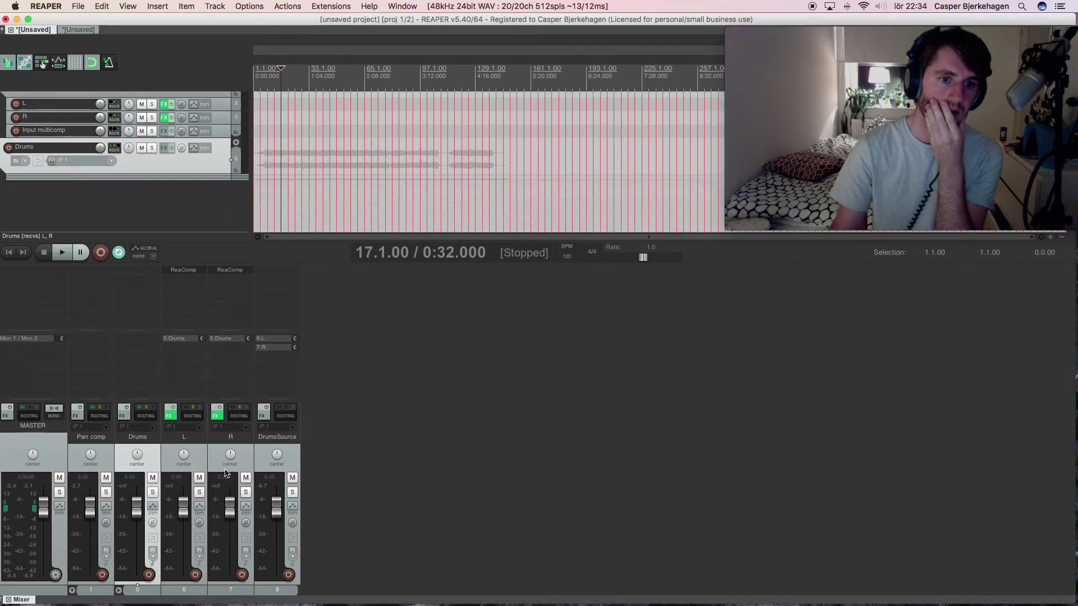
{"action": "left_click", "coordinate": [119, 591]}
{"action": "left_click", "coordinate": [119, 590]}
{"action": "left_click", "coordinate": [290, 451]}
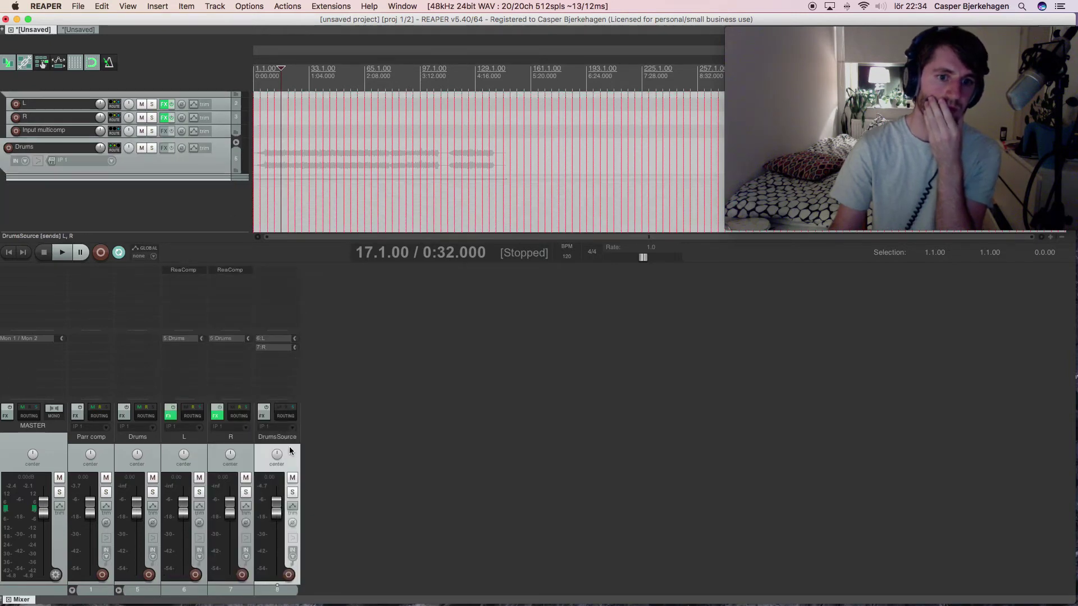
{"action": "left_click", "coordinate": [236, 143]}
{"action": "scroll", "coordinate": [227, 183], "scroll_direction": "down", "scroll_amount": 3}
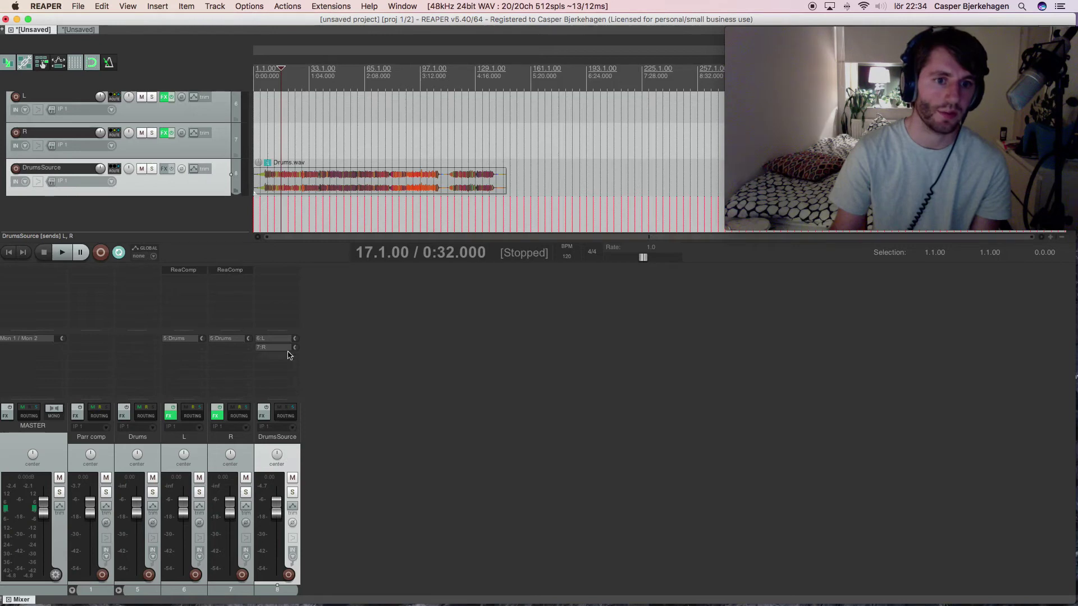
Step: Inspect DrumsSource's sends to L and R, then check L's ReaComp settings
{"action": "left_click", "coordinate": [277, 339]}
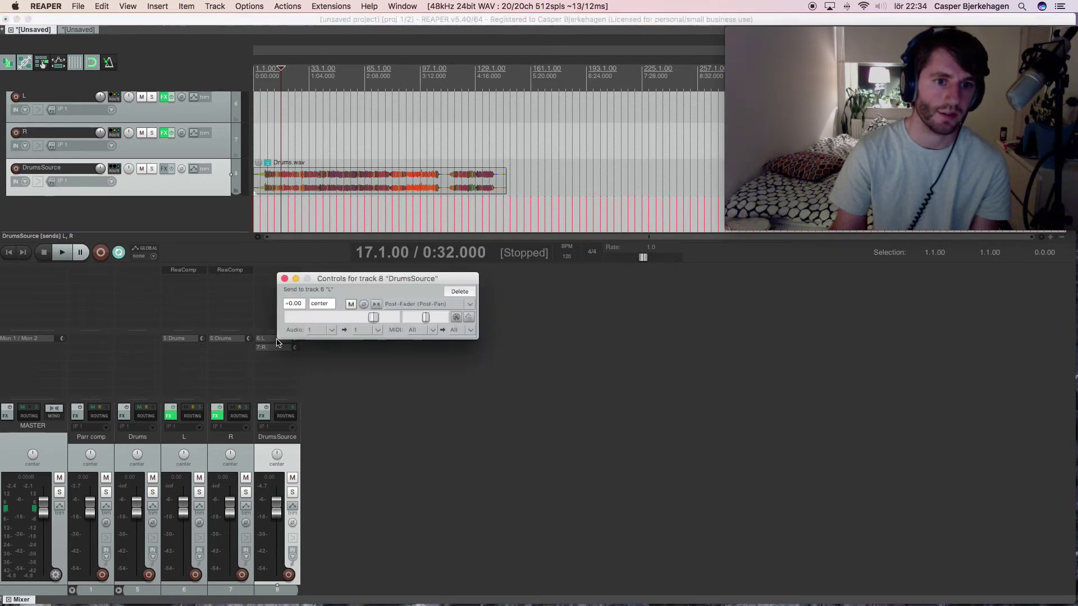
{"action": "left_click", "coordinate": [284, 279]}
{"action": "left_click", "coordinate": [276, 347]}
{"action": "left_click", "coordinate": [287, 286]}
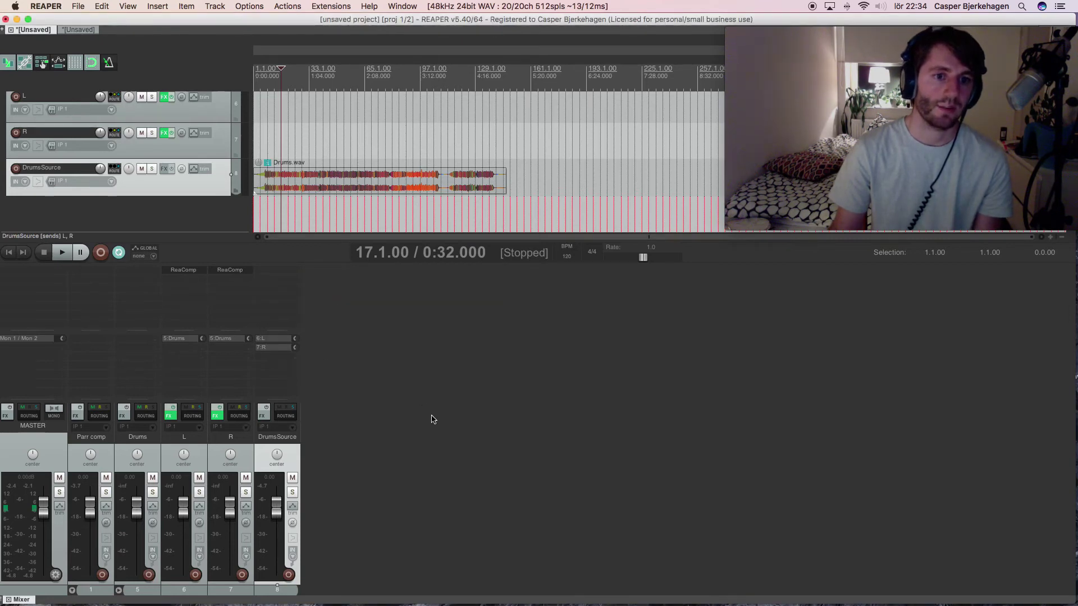
{"action": "left_click", "coordinate": [194, 267]}
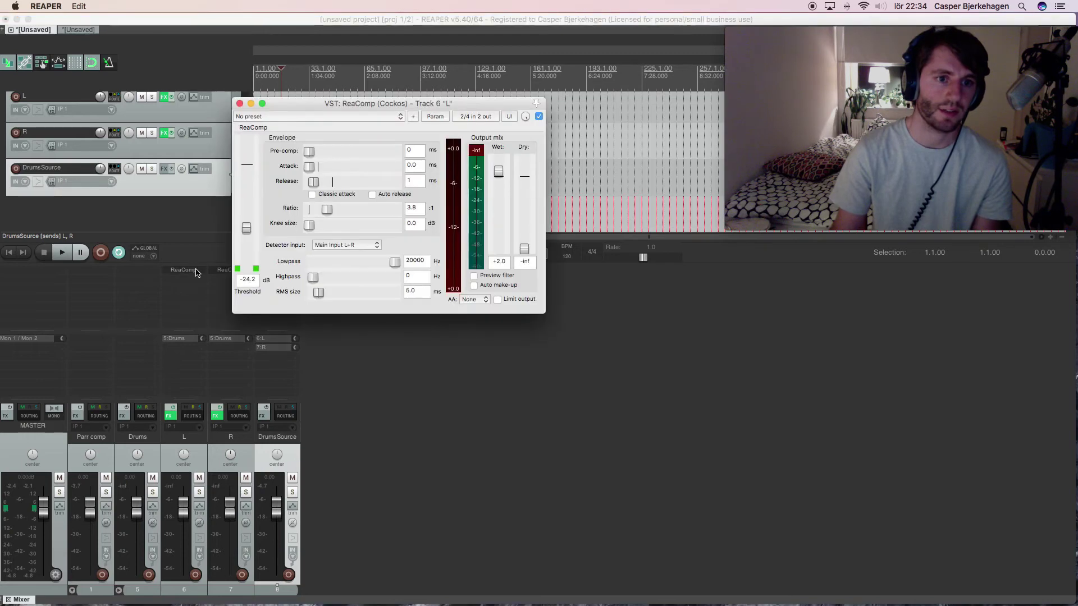
{"action": "left_click", "coordinate": [240, 104]}
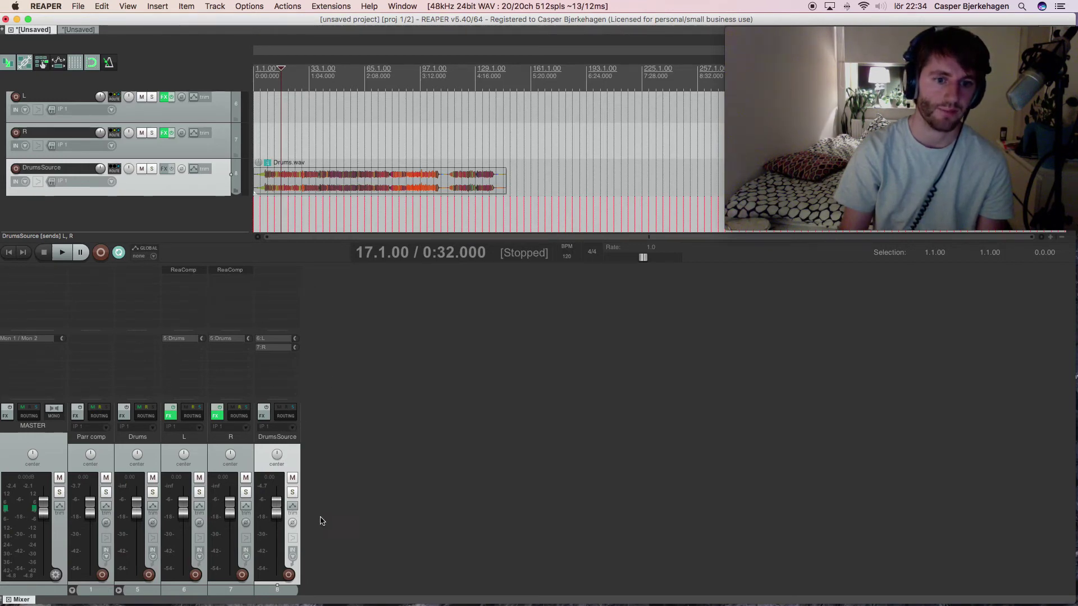
Step: Move the edit position to bar 25 and briefly solo, then unsolo, the Drums folder
{"action": "left_click", "coordinate": [281, 341]}
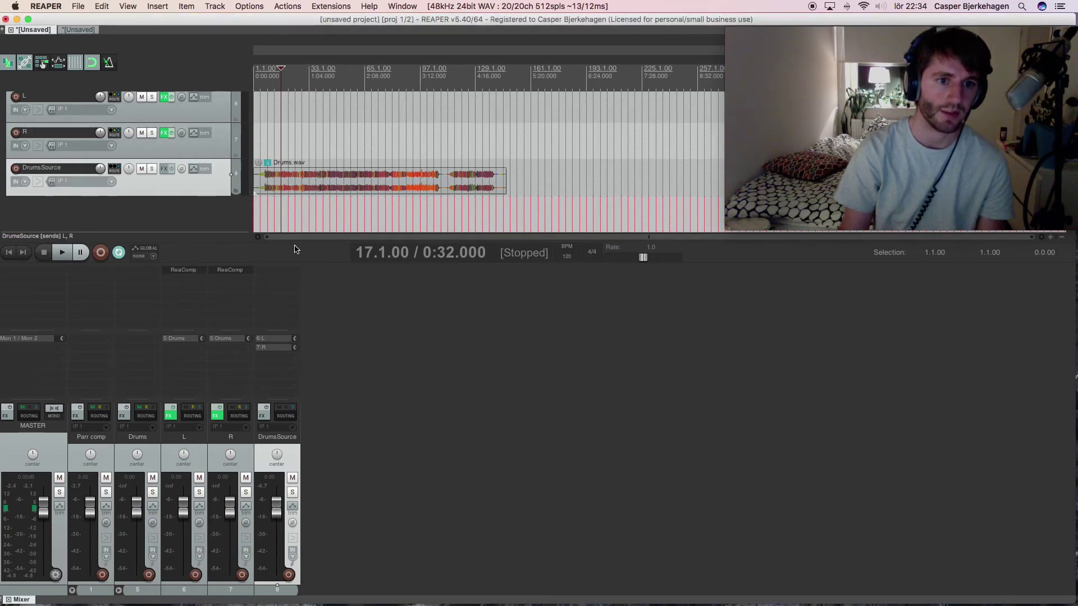
{"action": "left_click", "coordinate": [295, 216]}
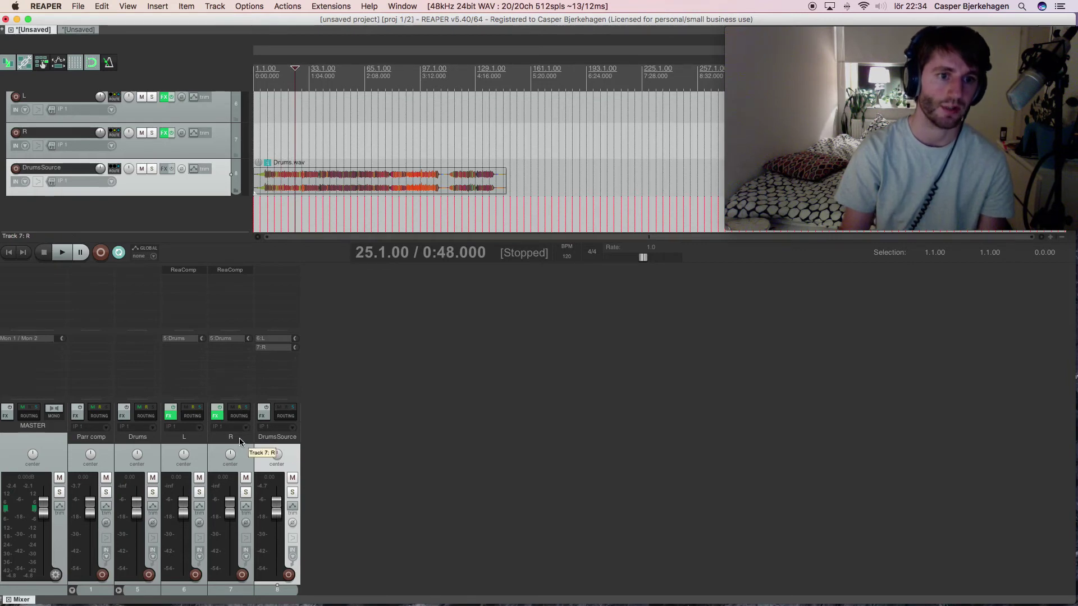
{"action": "left_click", "coordinate": [150, 448]}
{"action": "left_click", "coordinate": [152, 493]}
{"action": "left_click", "coordinate": [152, 493]}
Step: Disable DrumsSource's master/parent send in its routing window
{"action": "left_click", "coordinate": [148, 450]}
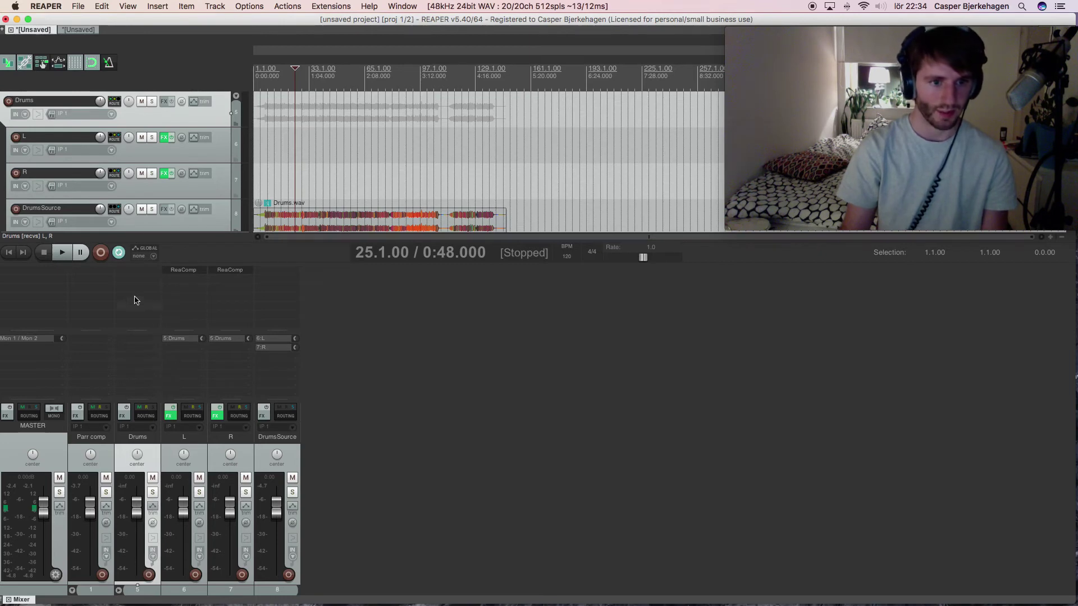
{"action": "left_click", "coordinate": [286, 413]}
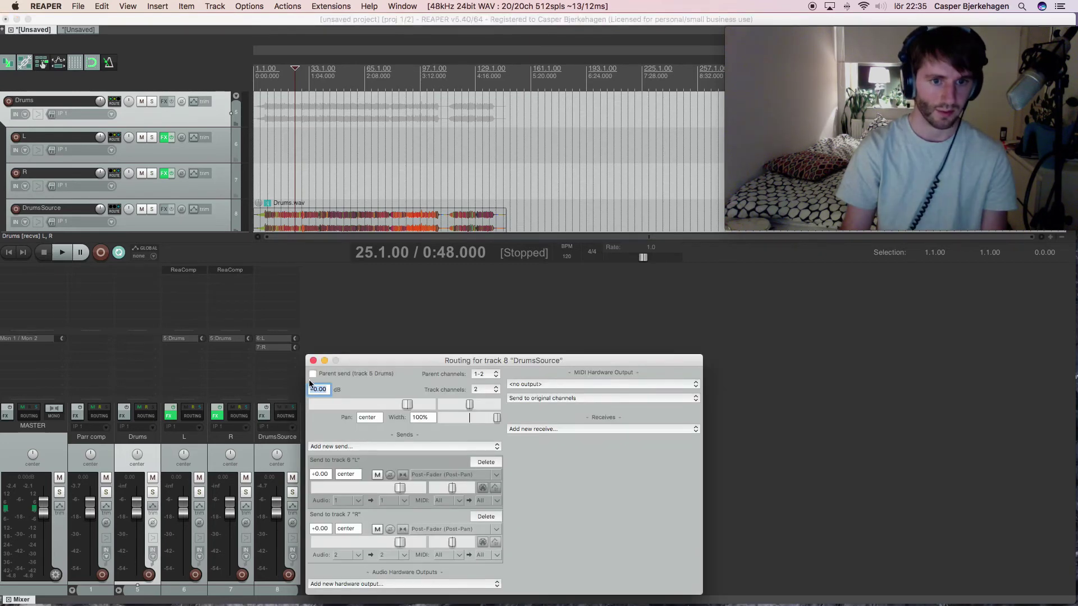
{"action": "left_click", "coordinate": [314, 361]}
{"action": "left_click", "coordinate": [287, 413]}
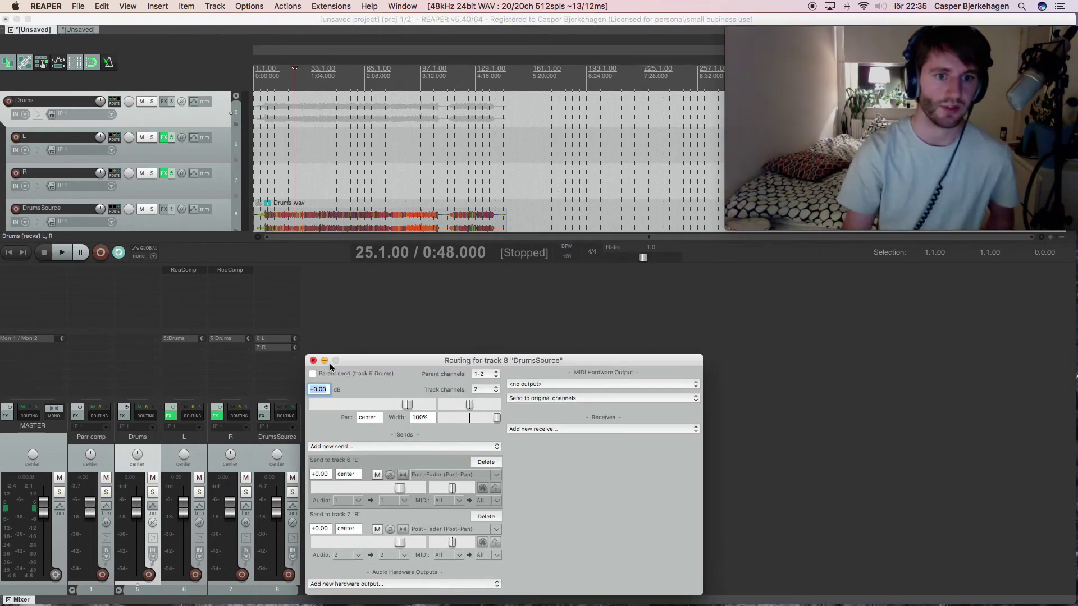
{"action": "left_click", "coordinate": [313, 361]}
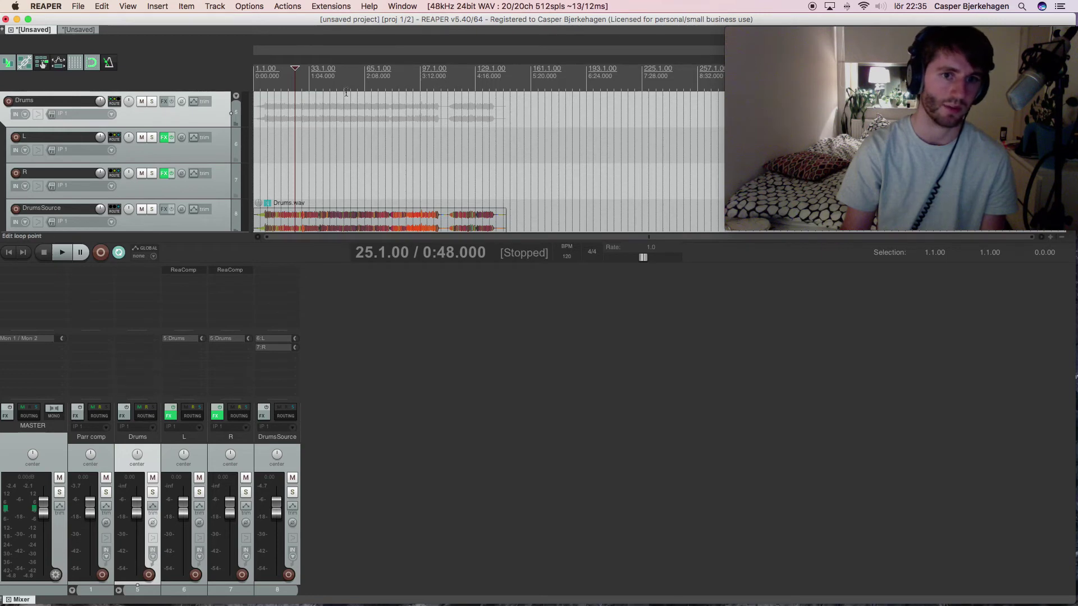
Step: Play the drums briefly to hear the L/R parallel compression routing, then stop
{"action": "key", "text": "space"}
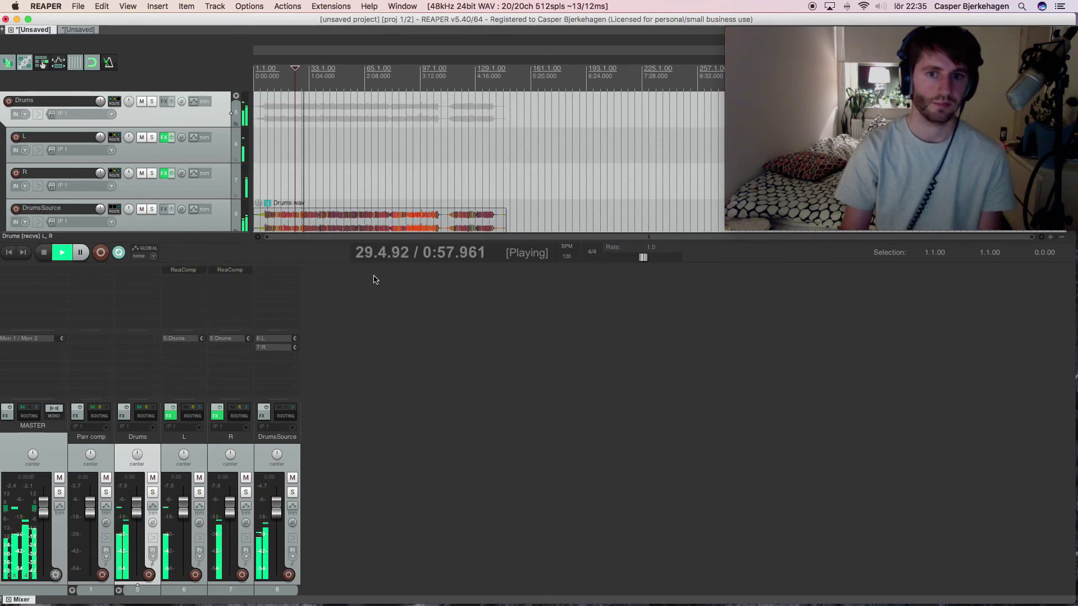
{"action": "scroll", "coordinate": [571, 96], "scroll_direction": "up", "scroll_amount": 5}
{"action": "key", "text": "space"}
Step: Play the drums from bar 29 without adding any effect to the R track
{"action": "left_click", "coordinate": [649, 73]}
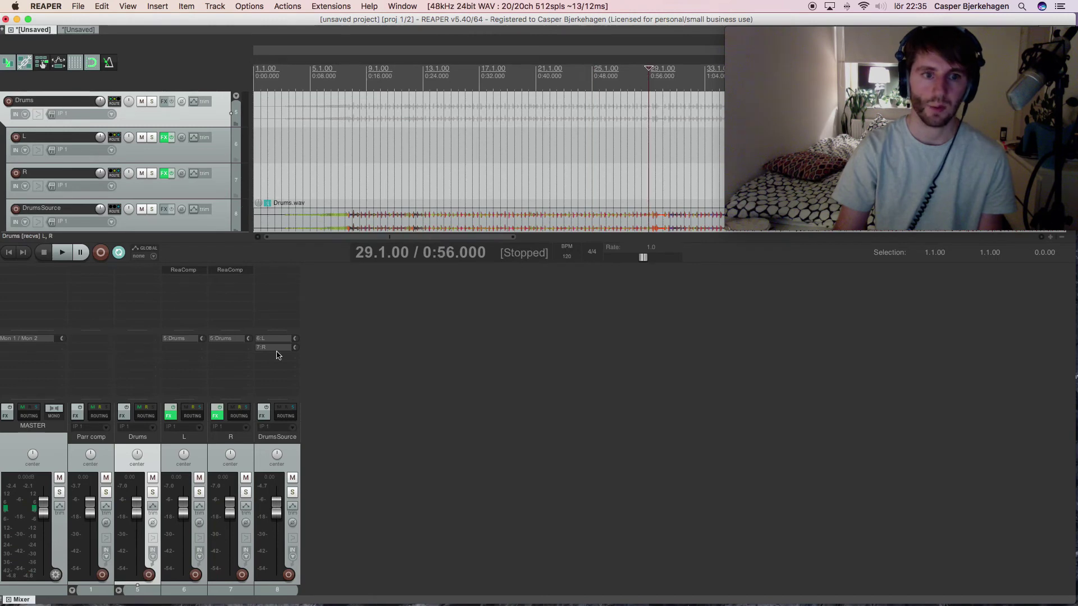
{"action": "double_click", "coordinate": [229, 275]}
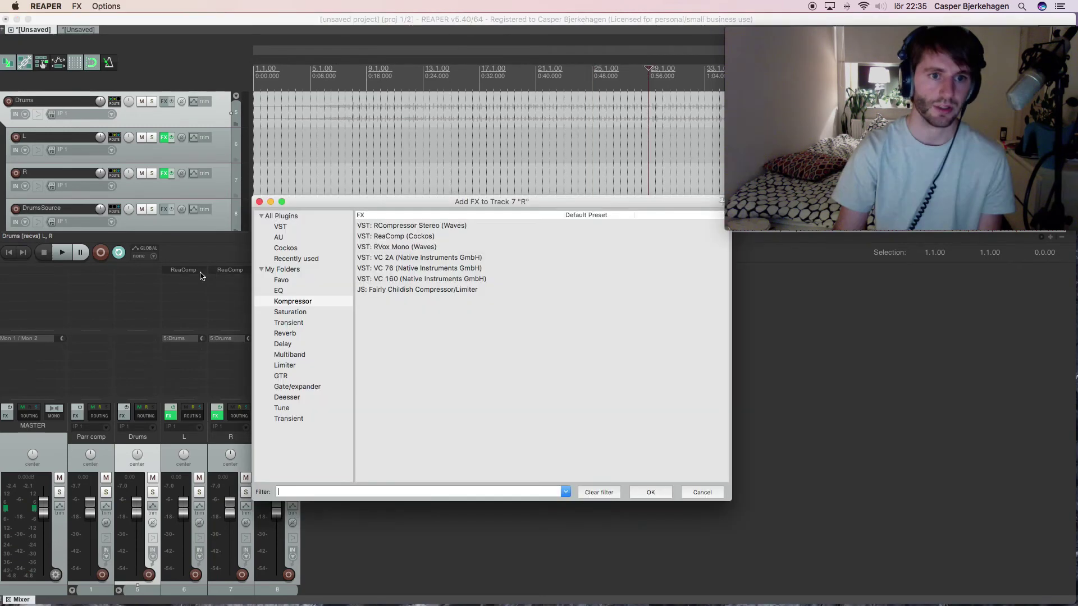
{"action": "left_click", "coordinate": [260, 202]}
{"action": "key", "text": "space"}
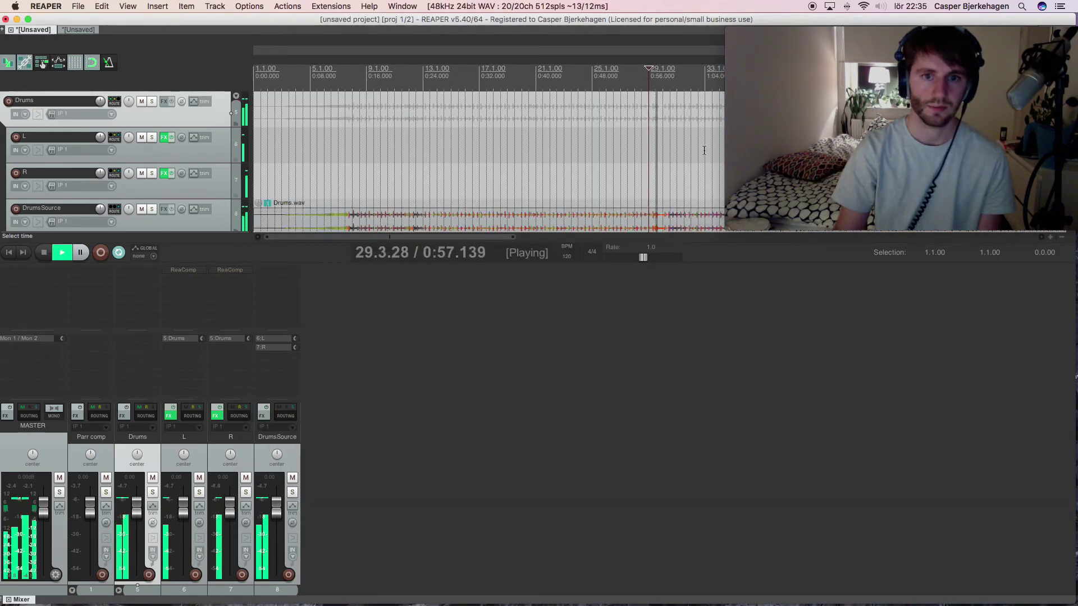
{"action": "key", "text": "space"}
{"action": "key", "text": "space"}
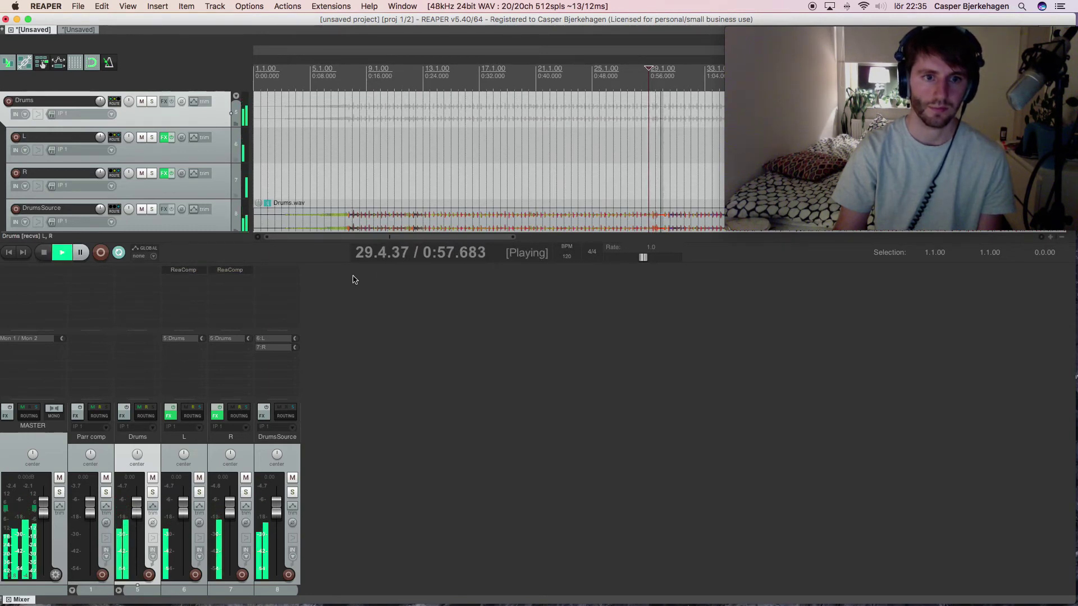
Step: Copy the R track's ReaComp onto DrumsSource's FX chain and enable it
{"action": "key", "text": "space"}
{"action": "left_click", "coordinate": [227, 270]}
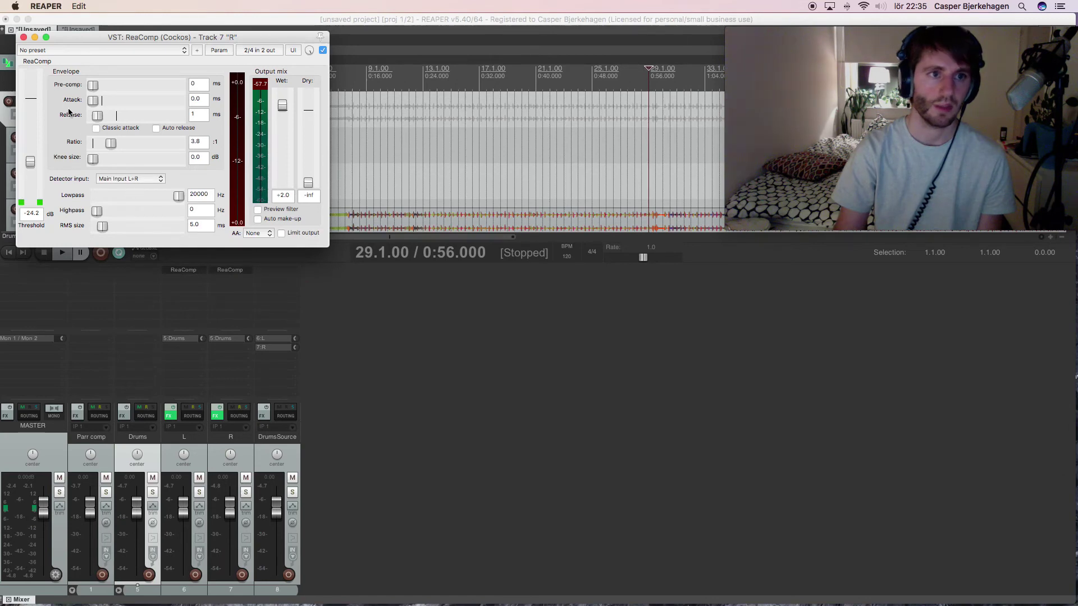
{"action": "left_click", "coordinate": [23, 37]}
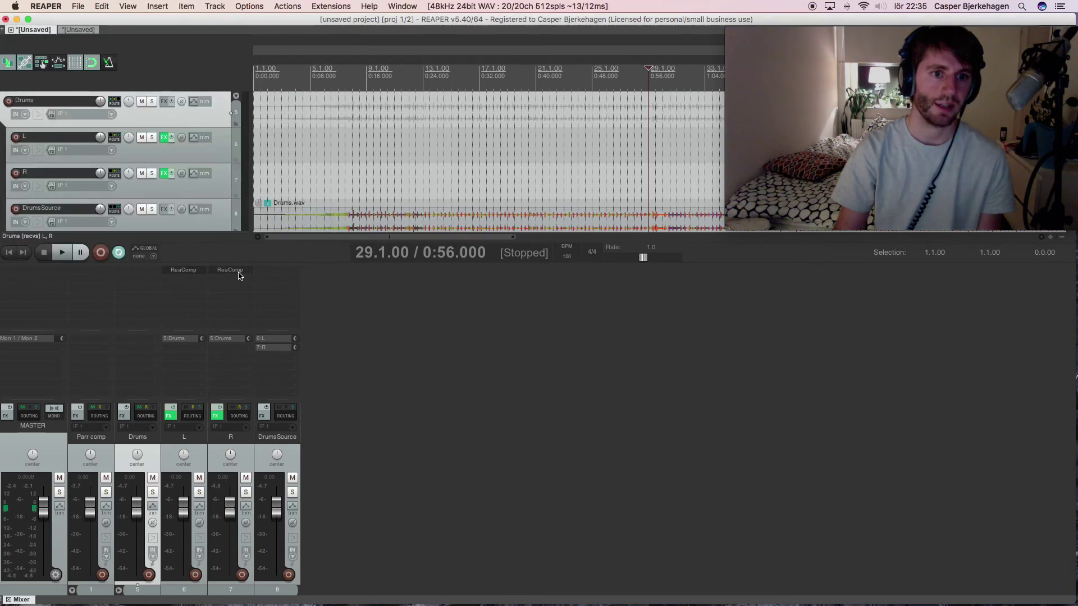
{"action": "left_click_drag", "start_coordinate": [230, 271], "coordinate": [279, 272]}
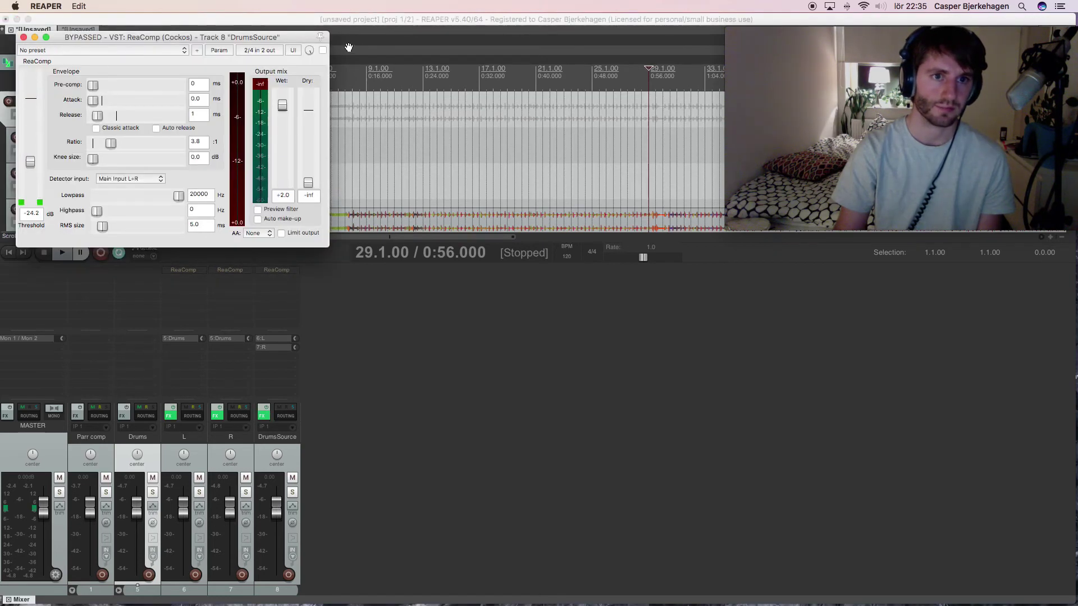
{"action": "left_click", "coordinate": [323, 50]}
Step: Audition the copied ReaComp on DrumsSource from bar 29, then close its window
{"action": "left_click_drag", "start_coordinate": [305, 36], "coordinate": [664, 312]}
{"action": "key", "text": "space"}
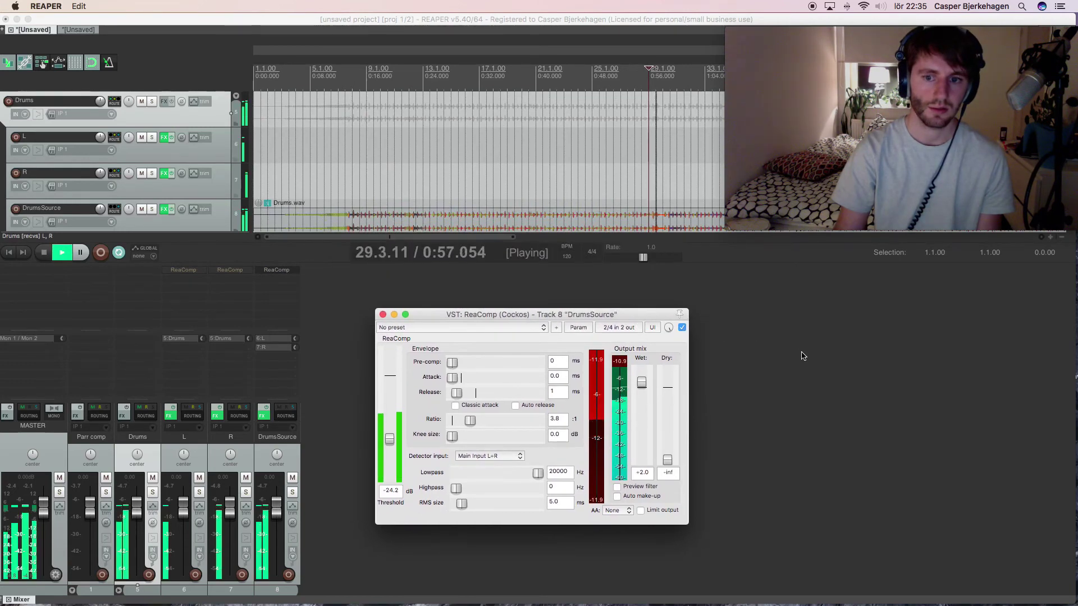
{"action": "key", "text": "space"}
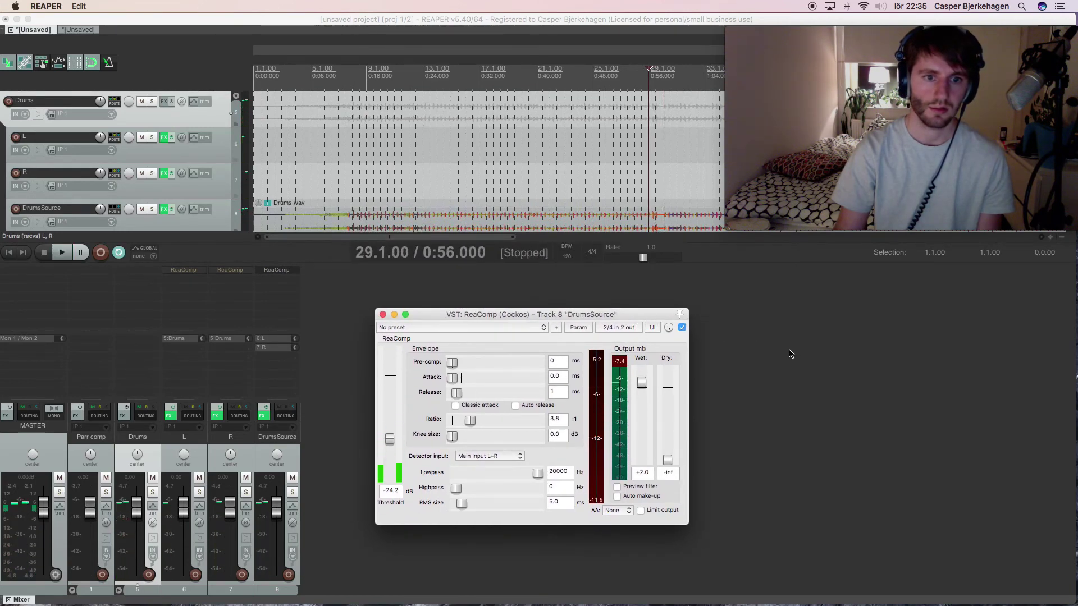
{"action": "key", "text": "space"}
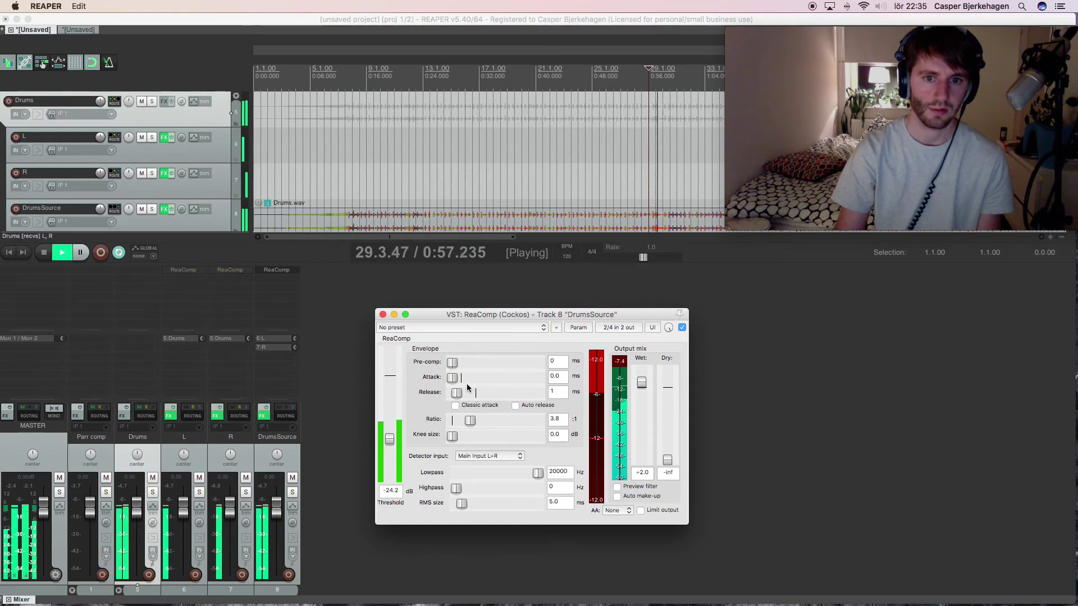
{"action": "key", "text": "space"}
{"action": "key", "text": "space"}
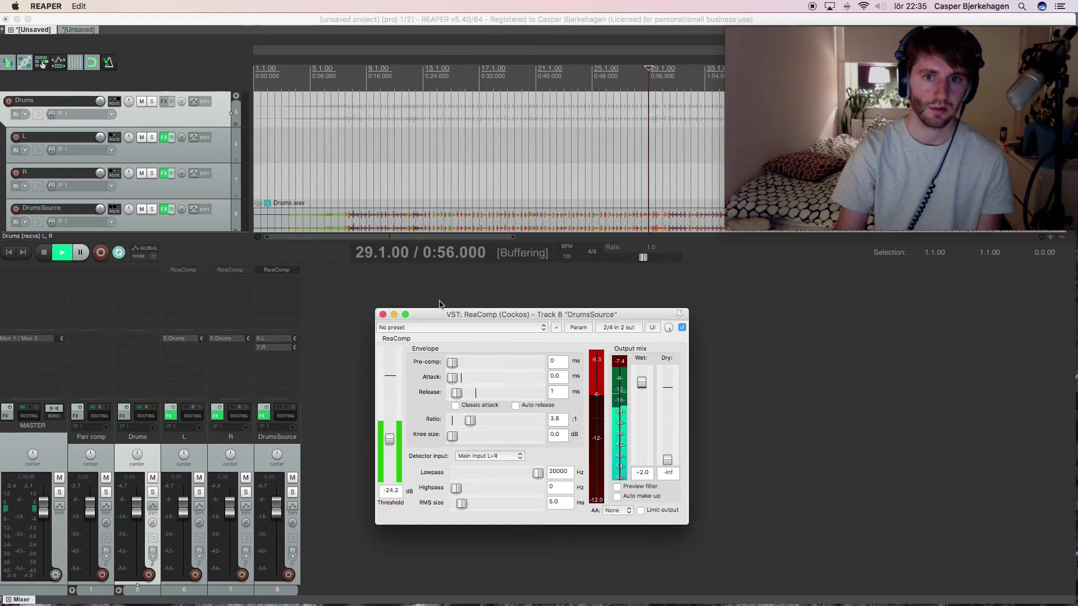
{"action": "key", "text": "space"}
{"action": "left_click", "coordinate": [382, 315]}
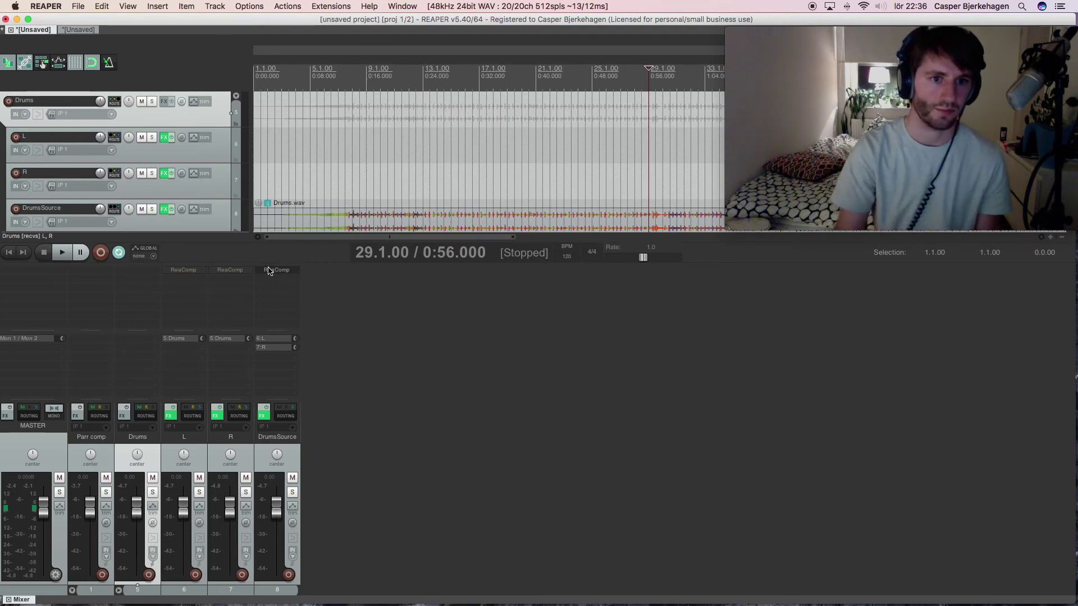
Step: Bypass the ReaComp on the DrumsSource track
{"action": "left_click", "coordinate": [285, 270]}
{"action": "left_click", "coordinate": [283, 271], "text": "shift"}
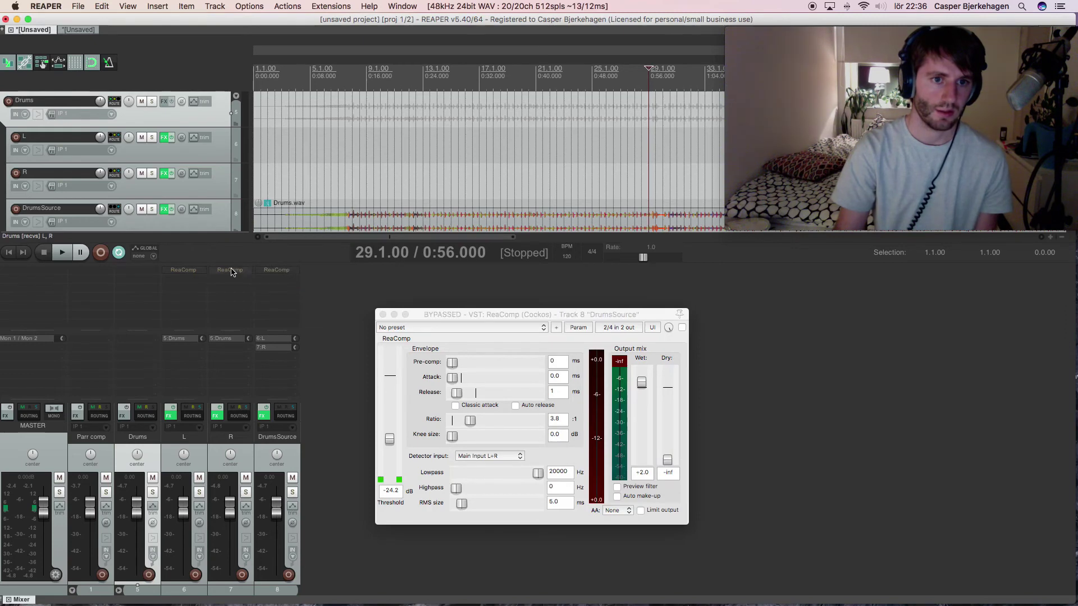
{"action": "left_click", "coordinate": [383, 315]}
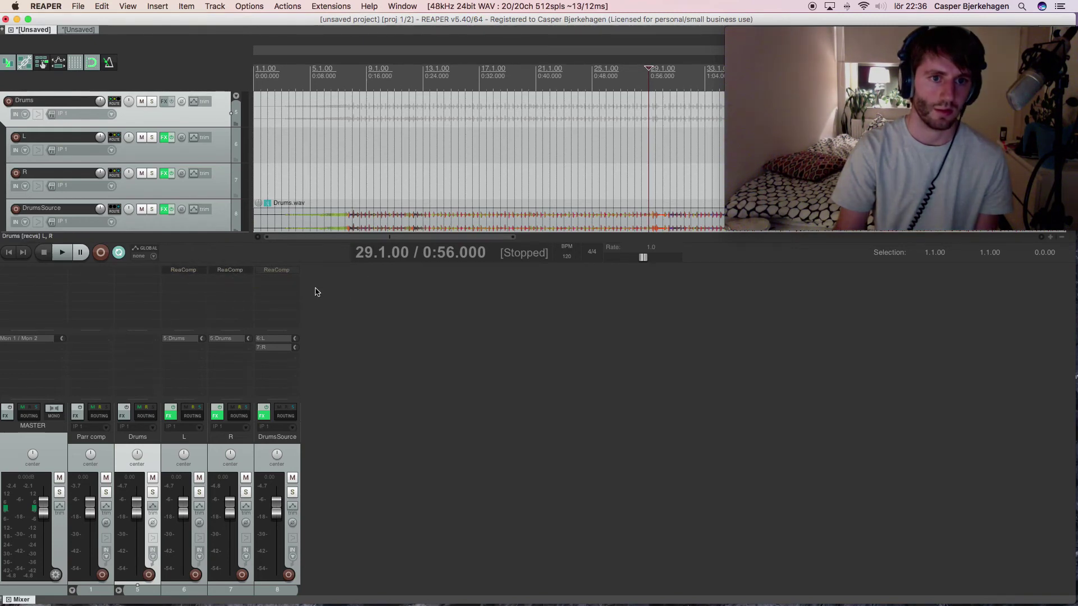
Step: Select track L and audition the drums compressed only through L and R
{"action": "left_click", "coordinate": [200, 456]}
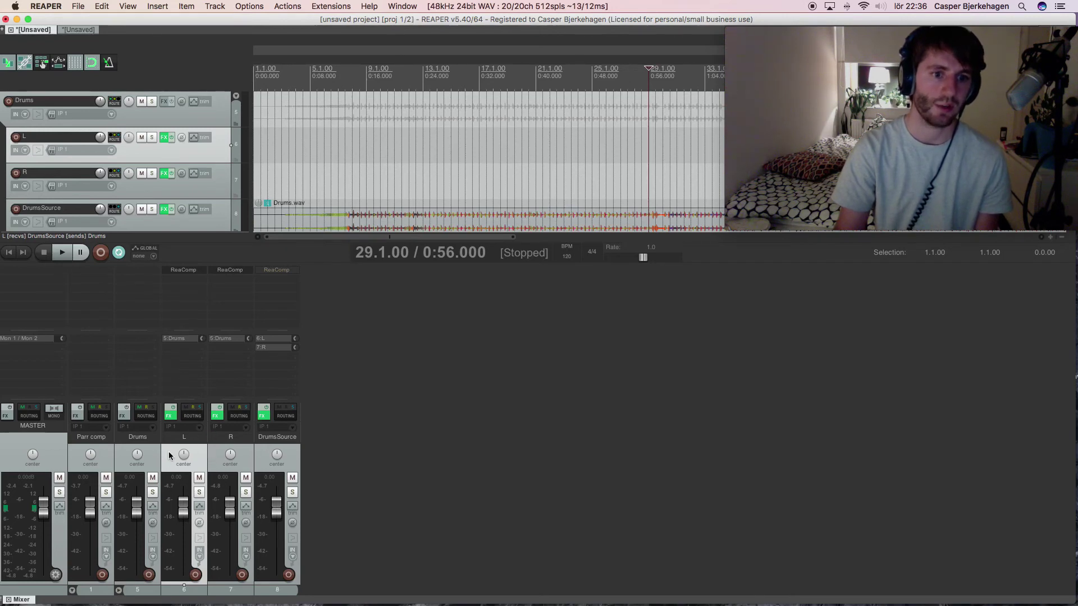
{"action": "key", "text": "space"}
{"action": "key", "text": "space"}
{"action": "left_click", "coordinate": [232, 272]}
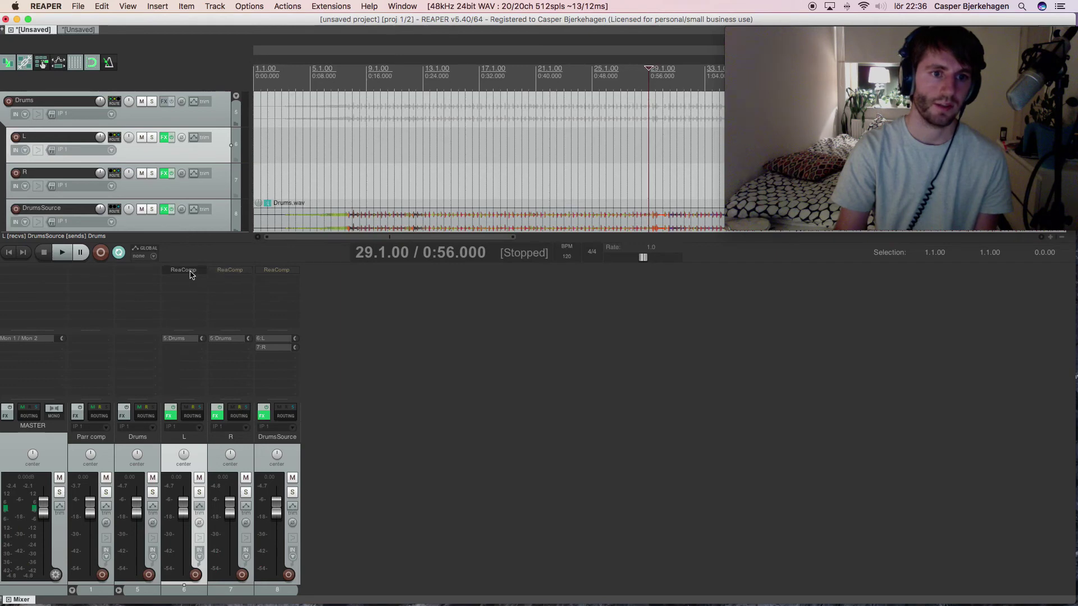
{"action": "left_click", "coordinate": [292, 273]}
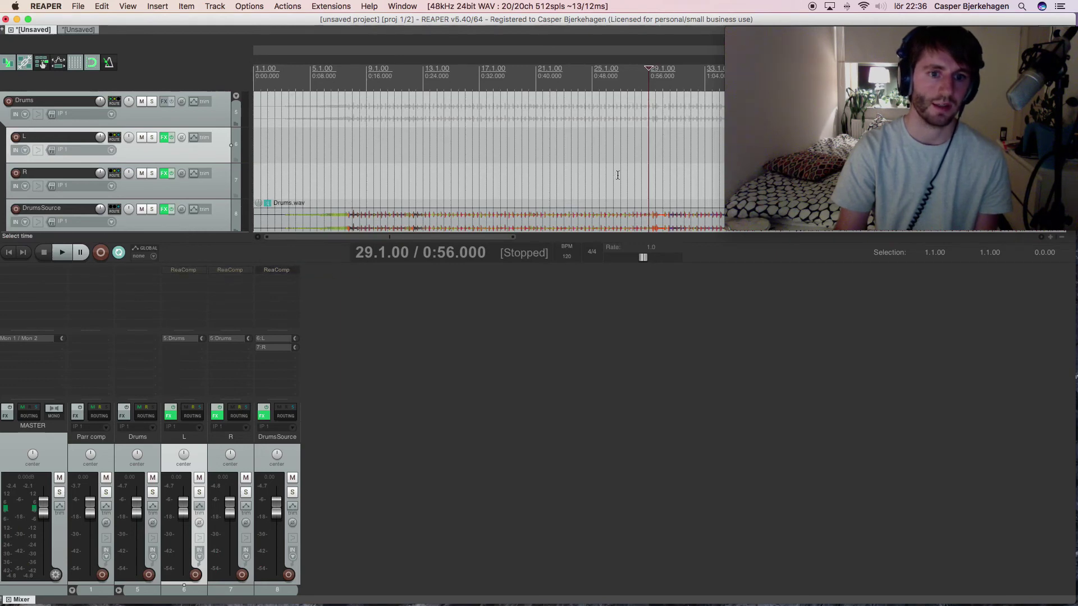
{"action": "key", "text": "space"}
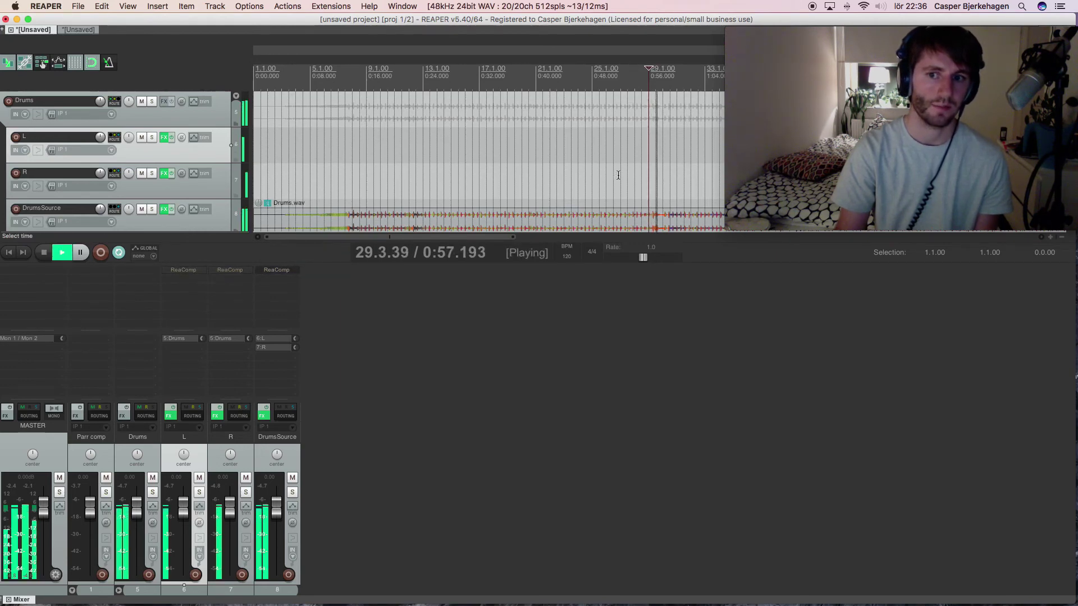
{"action": "key", "text": "space"}
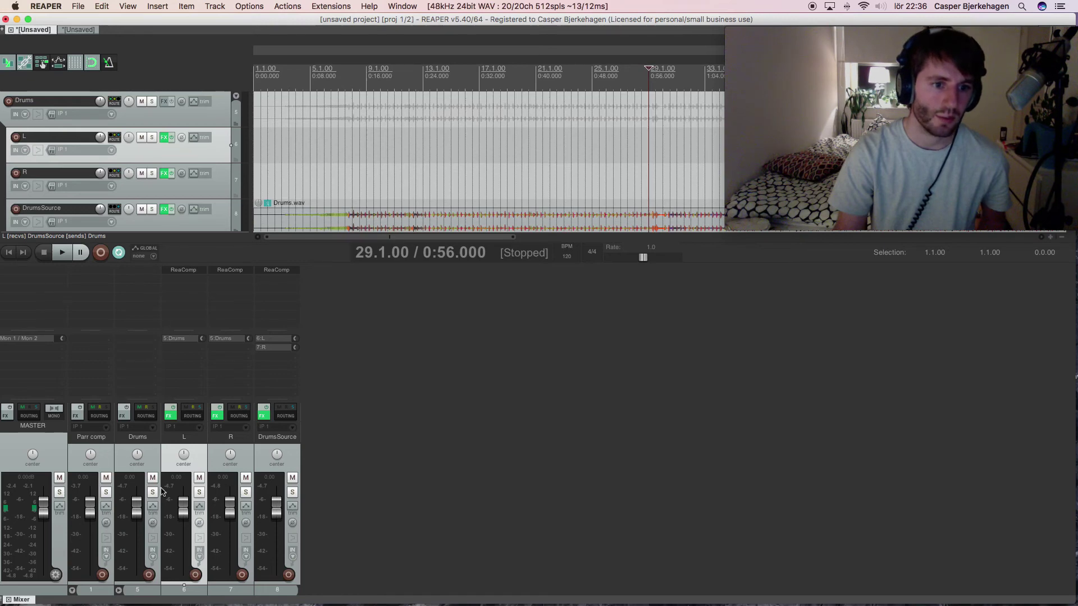
Step: Delete the Drums folder together with all its tracks
{"action": "left_click", "coordinate": [119, 592]}
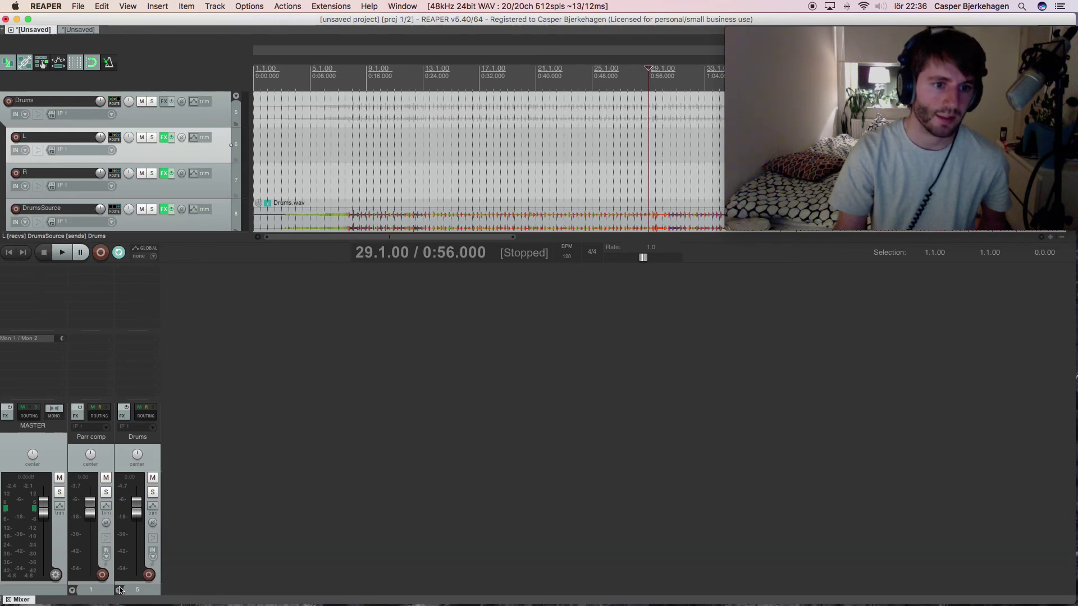
{"action": "left_click", "coordinate": [122, 450]}
{"action": "key", "text": "Delete"}
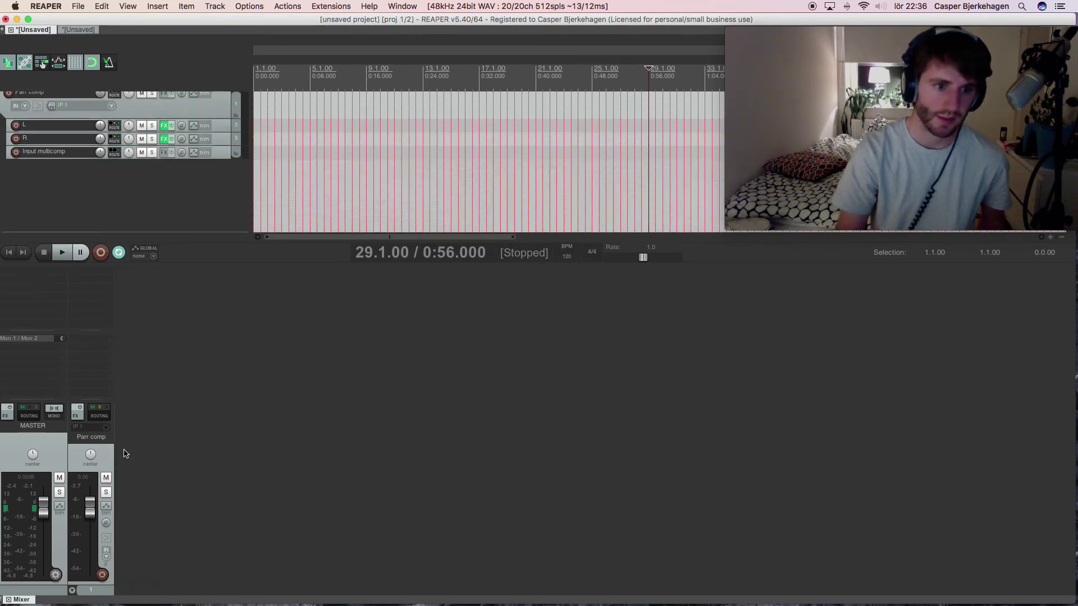
Step: Check that Parr comp holds L, R and Input multicomp, then collapse and select it
{"action": "left_click", "coordinate": [72, 591]}
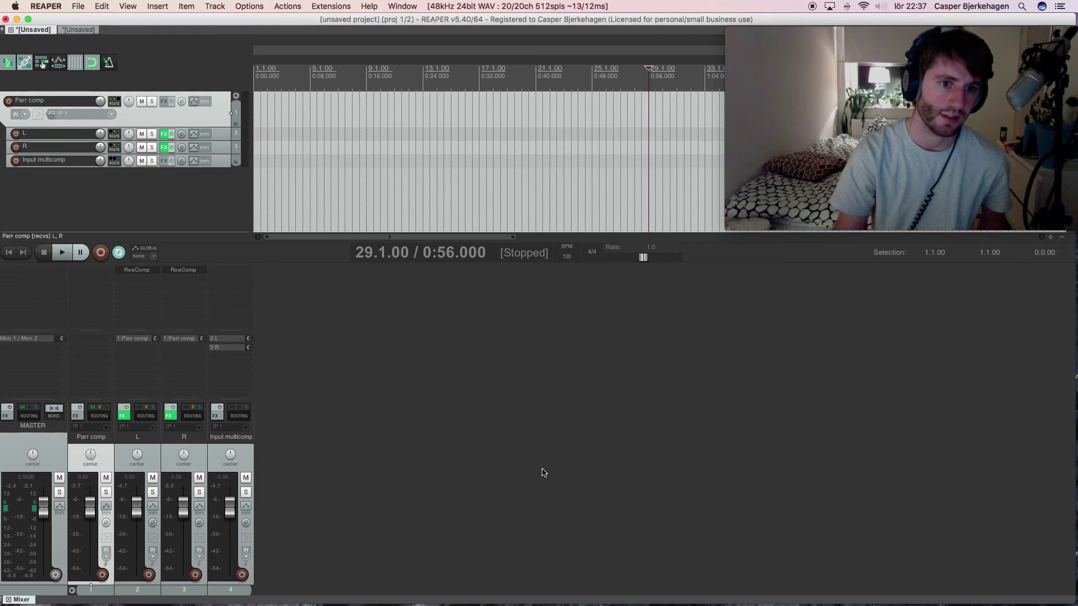
{"action": "left_click", "coordinate": [242, 441]}
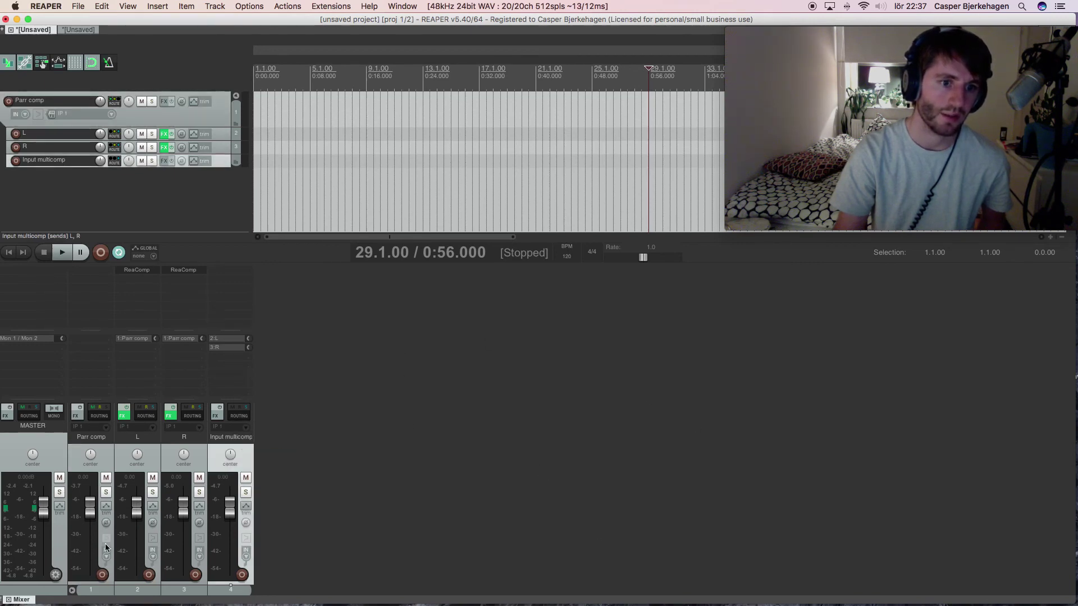
{"action": "left_click", "coordinate": [87, 588]}
{"action": "left_click", "coordinate": [193, 468]}
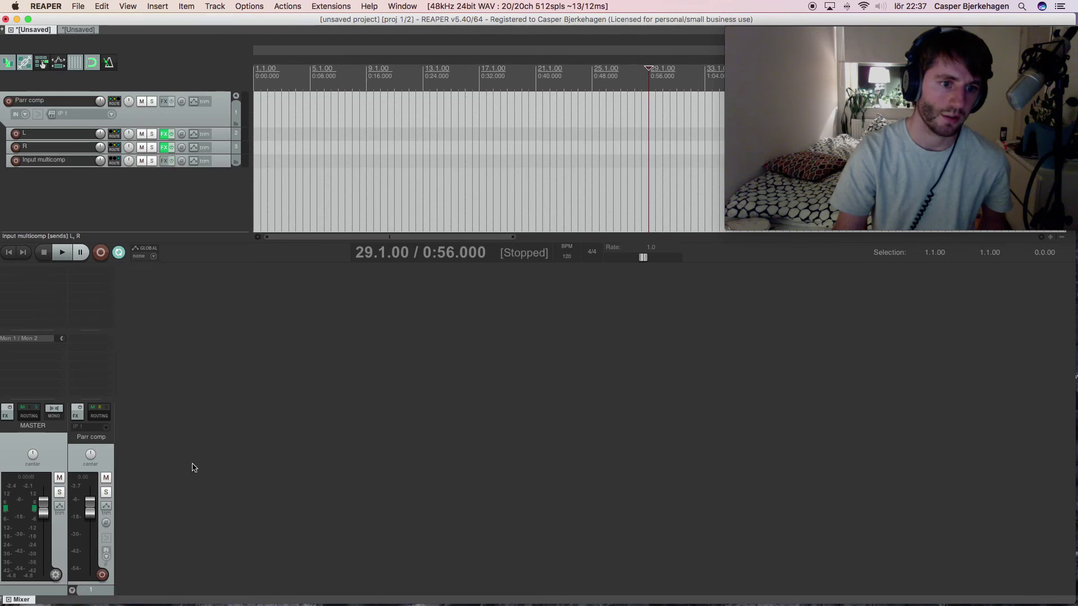
{"action": "left_click", "coordinate": [103, 461]}
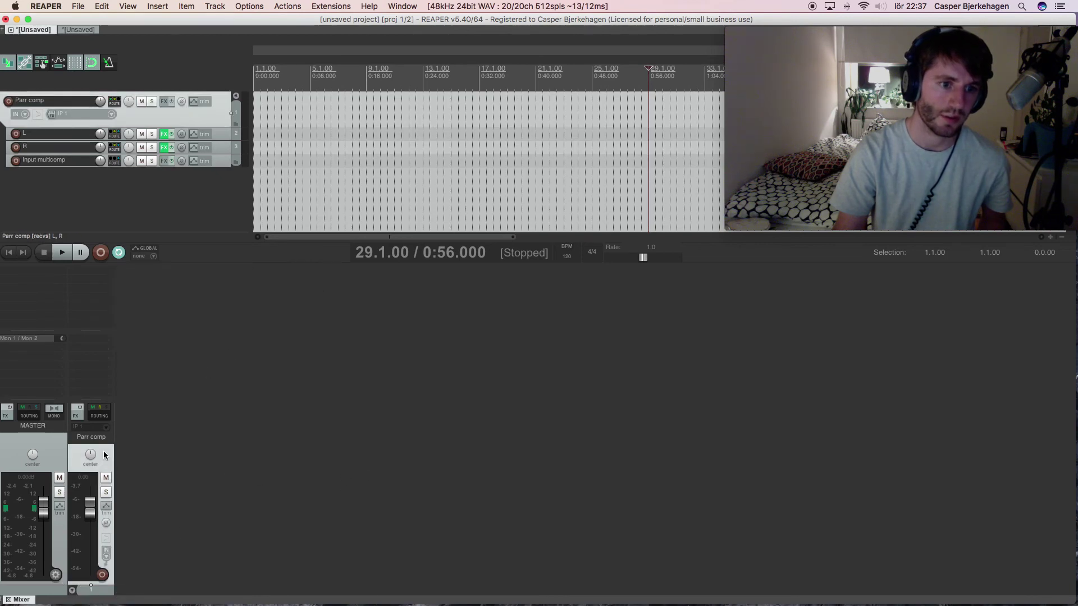
{"action": "right_click", "coordinate": [104, 458]}
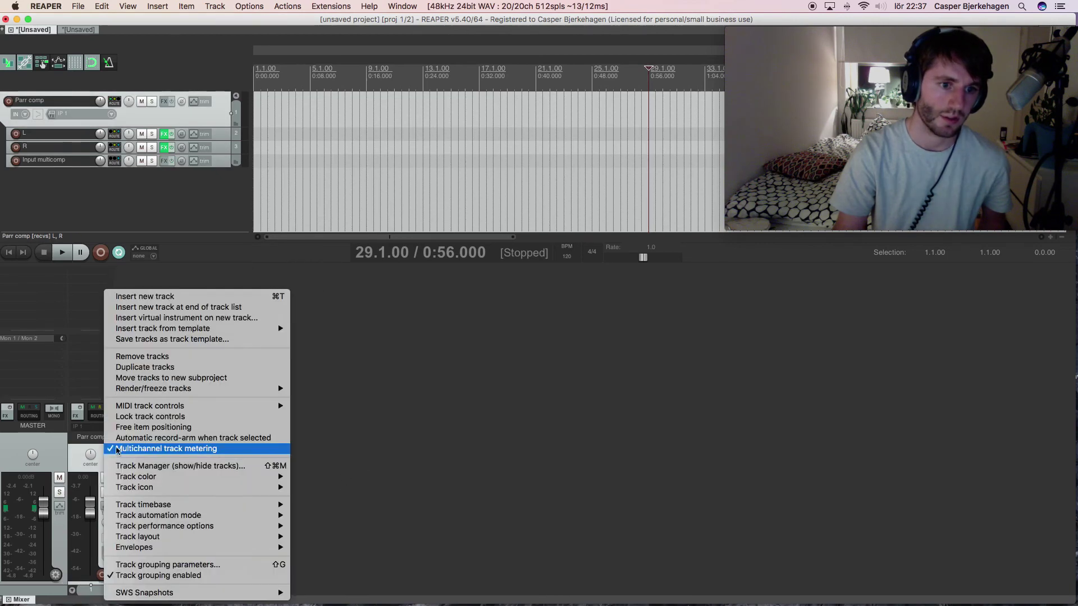
{"action": "left_click", "coordinate": [203, 339]}
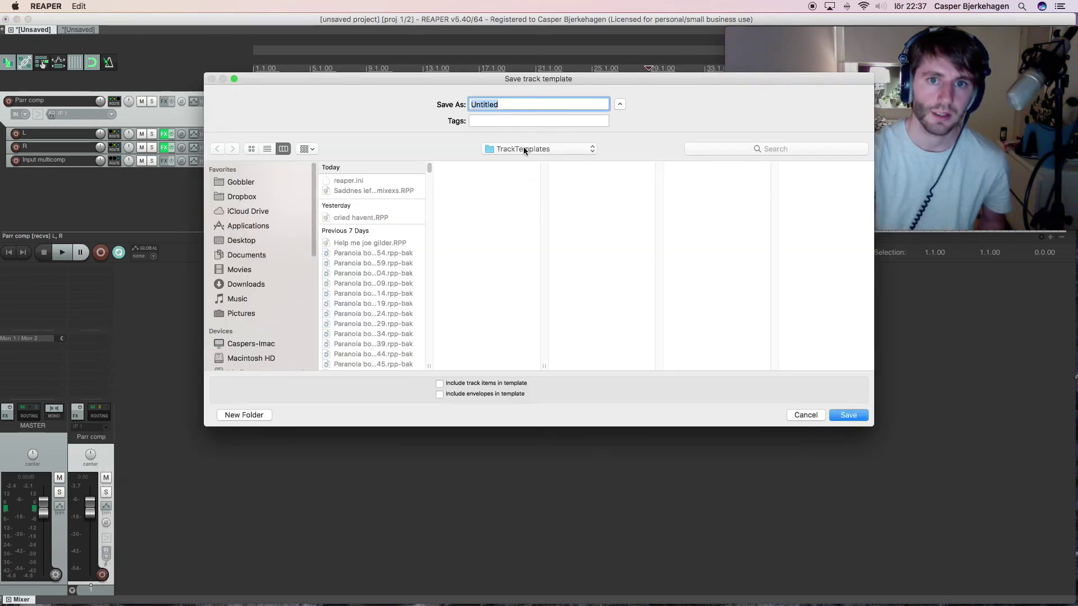
{"action": "left_click", "coordinate": [806, 416]}
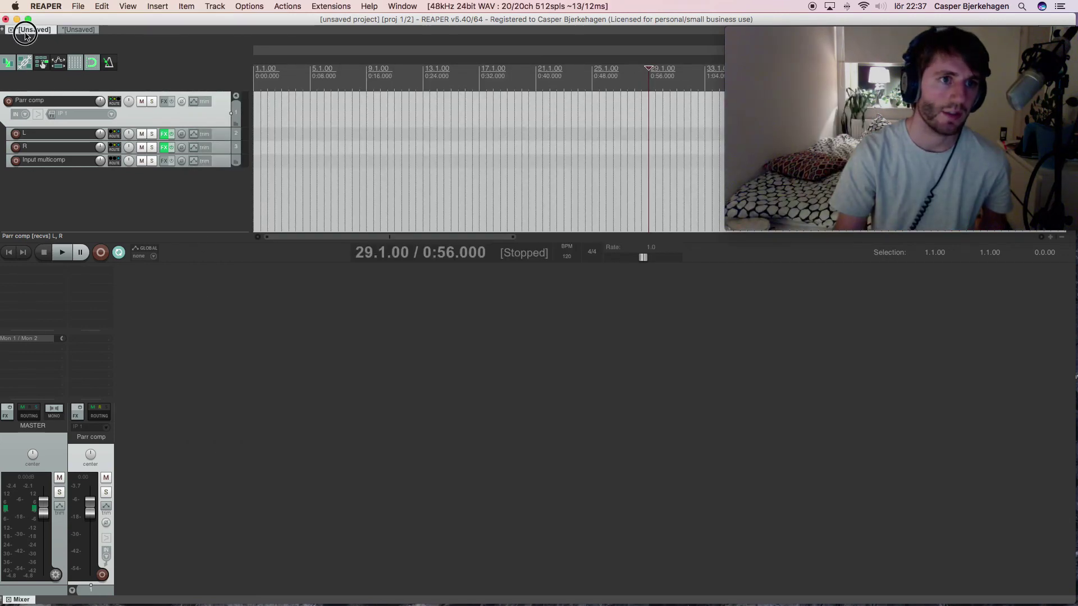
Step: Load a saved mixing template with FX, All, lo end and Drums tracks into a new tab
{"action": "left_click", "coordinate": [46, 6]}
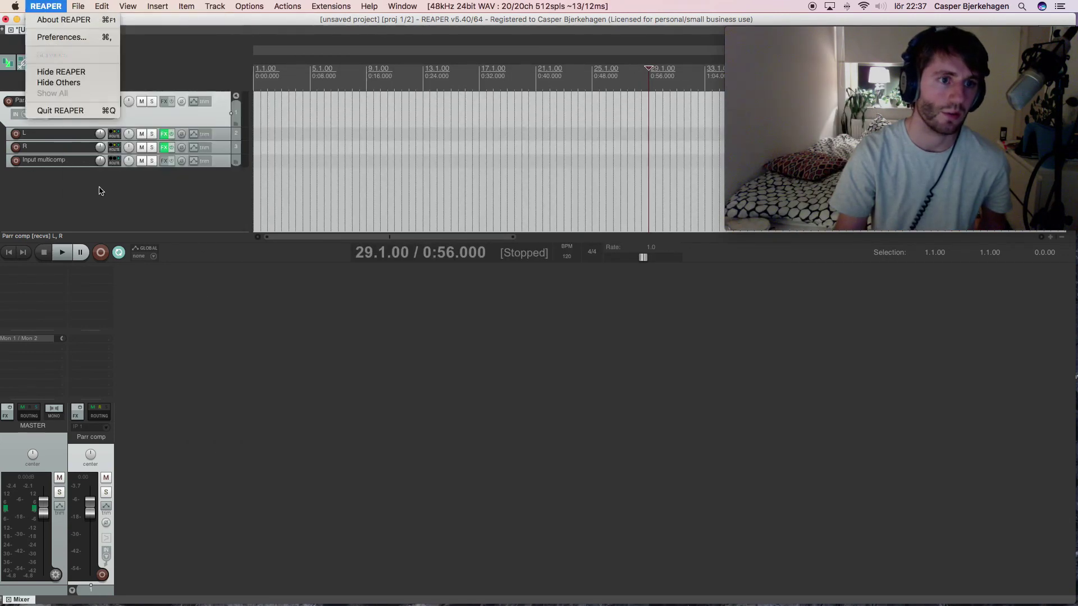
{"action": "mouse_move", "coordinate": [128, 6]}
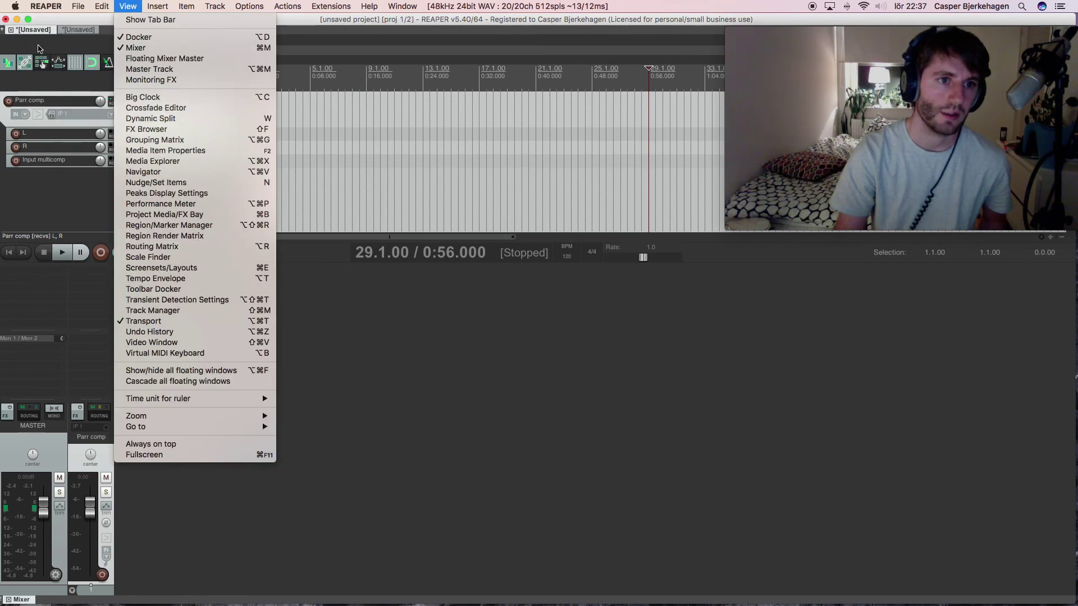
{"action": "mouse_move", "coordinate": [76, 6]}
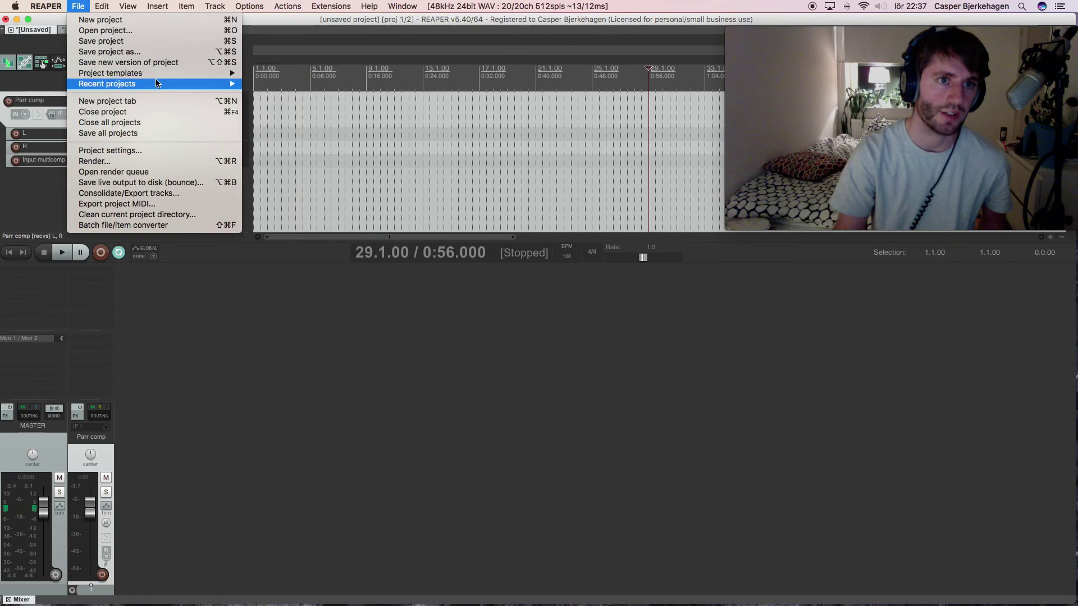
{"action": "mouse_move", "coordinate": [158, 85]}
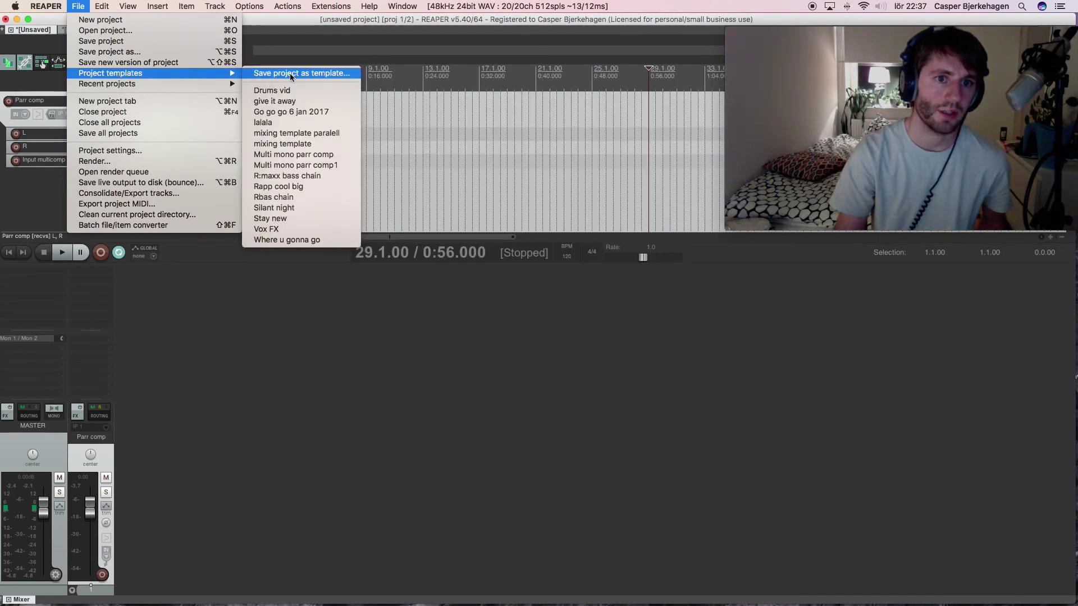
{"action": "left_click", "coordinate": [342, 303]}
{"action": "left_click", "coordinate": [78, 7]}
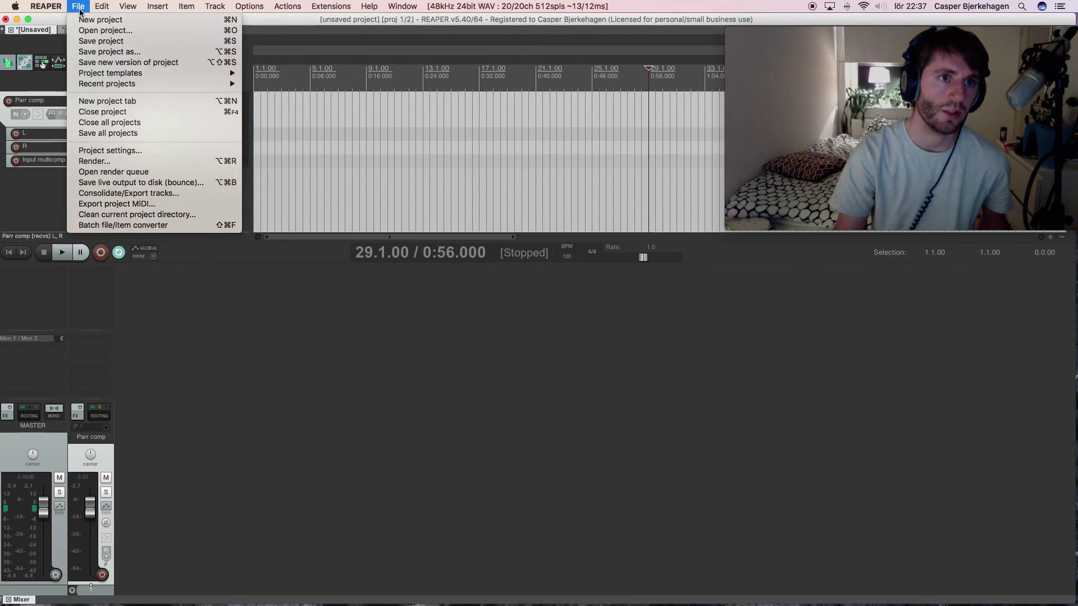
Step: Load the Multi mono parr comp project template, answering the save prompt
{"action": "mouse_move", "coordinate": [156, 73]}
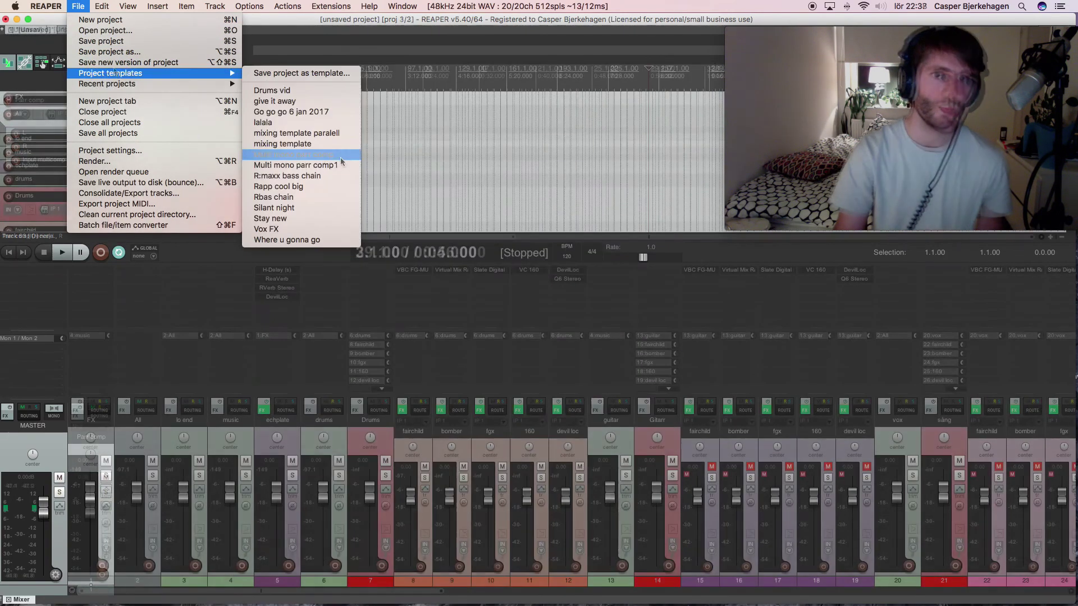
{"action": "left_click", "coordinate": [341, 165]}
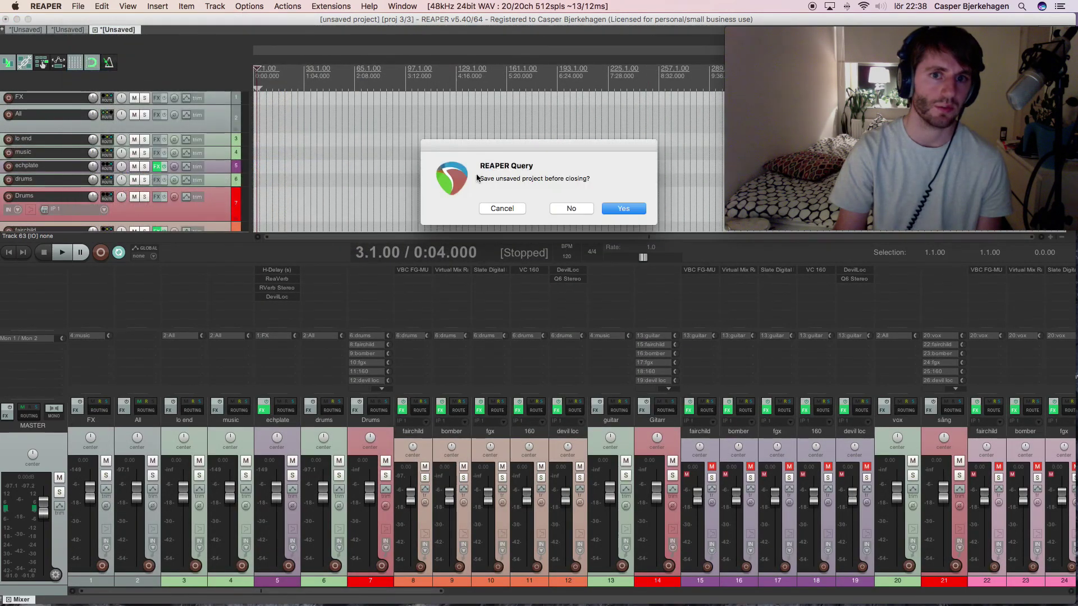
{"action": "left_click", "coordinate": [583, 210]}
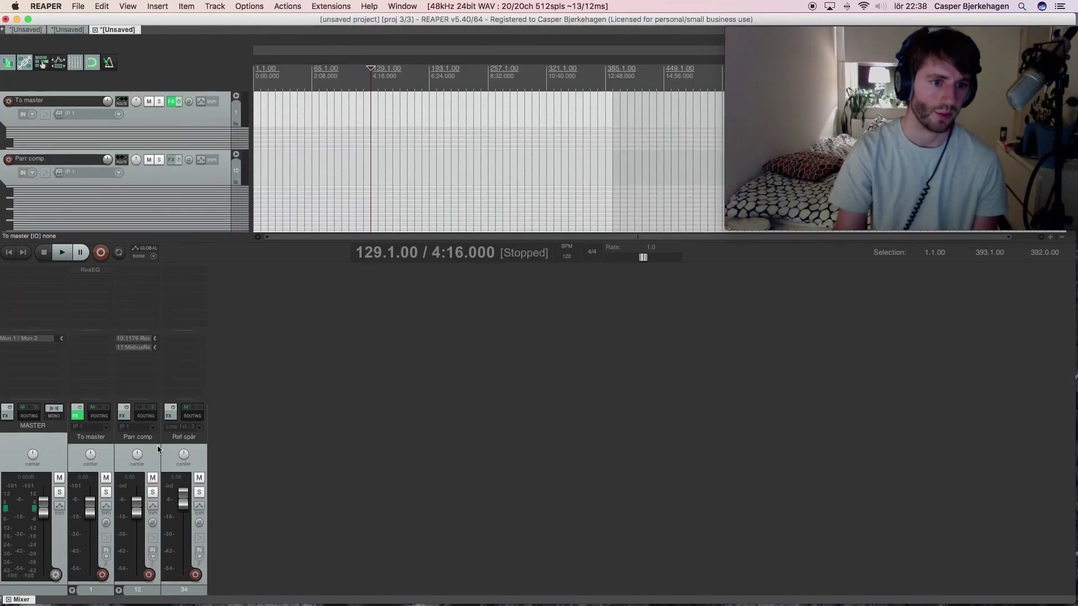
Step: Expand Parr comp and move the first VC 76 M.mono track to the mixer's end as track 30
{"action": "left_click", "coordinate": [157, 449]}
{"action": "left_click", "coordinate": [118, 590]}
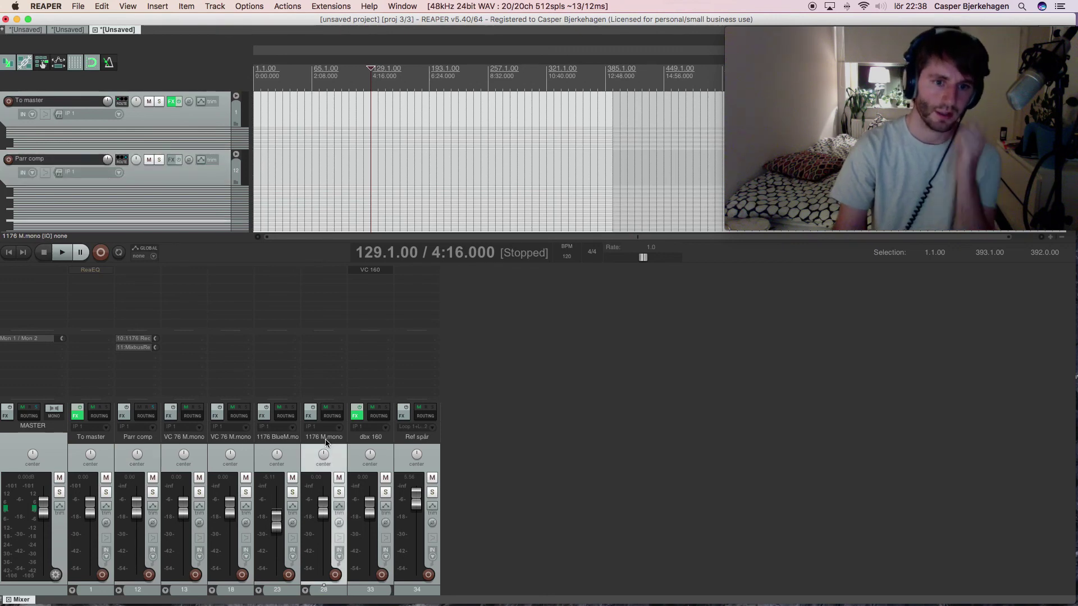
{"action": "left_click", "coordinate": [214, 440]}
{"action": "left_click", "coordinate": [184, 441]}
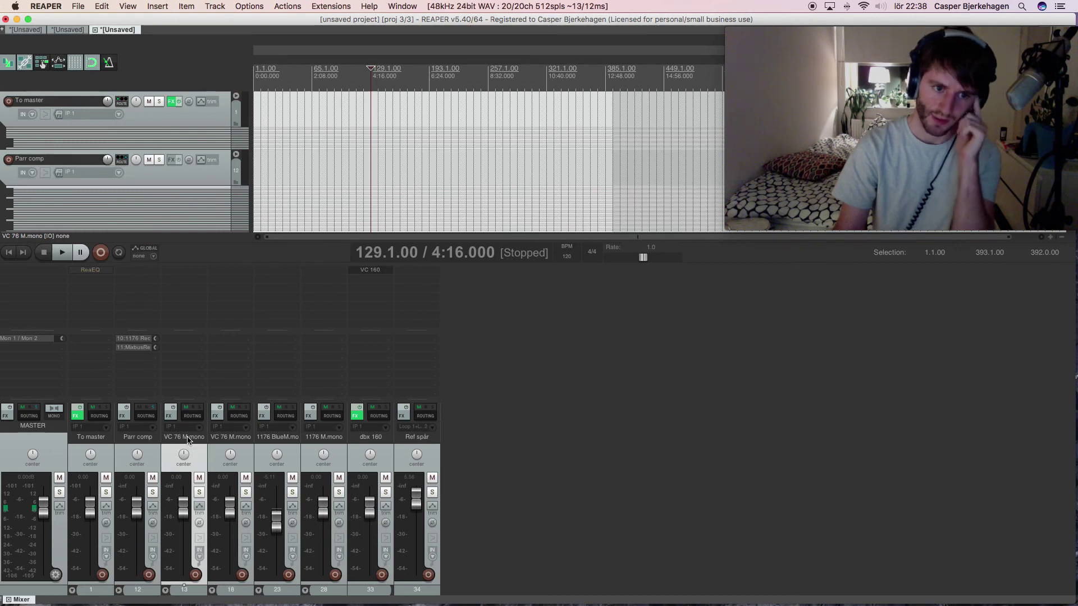
{"action": "left_click_drag", "start_coordinate": [831, 463], "coordinate": [778, 463]}
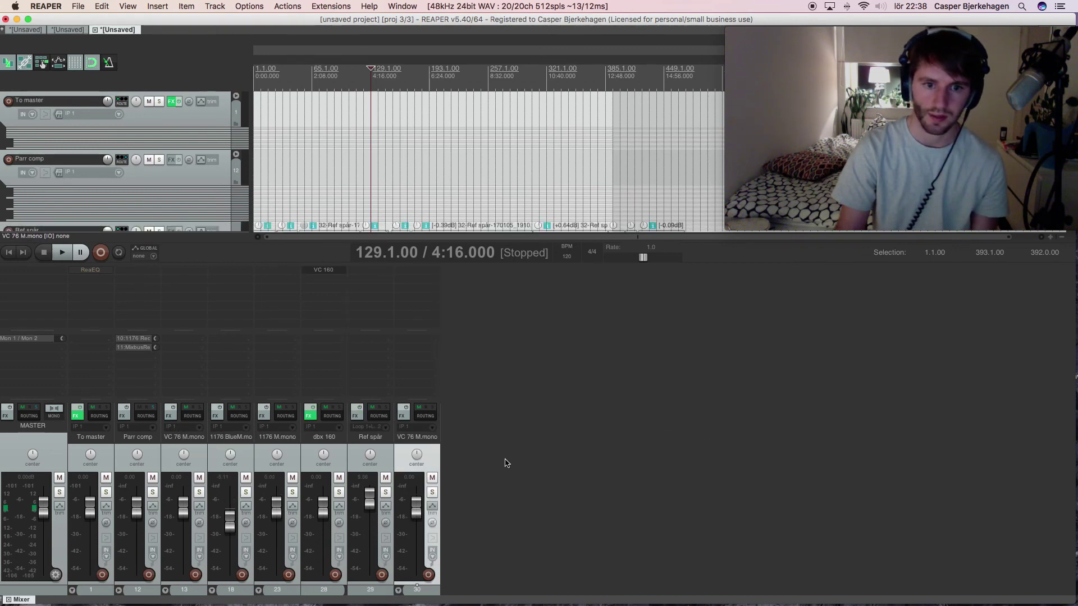
{"action": "left_click", "coordinate": [73, 590]}
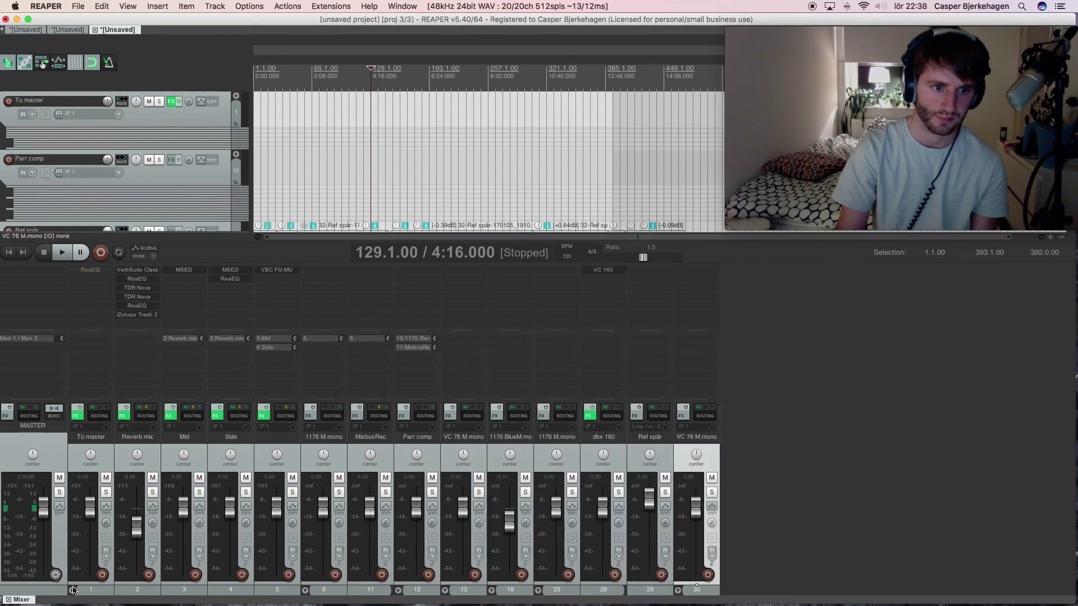
{"action": "left_click", "coordinate": [72, 590]}
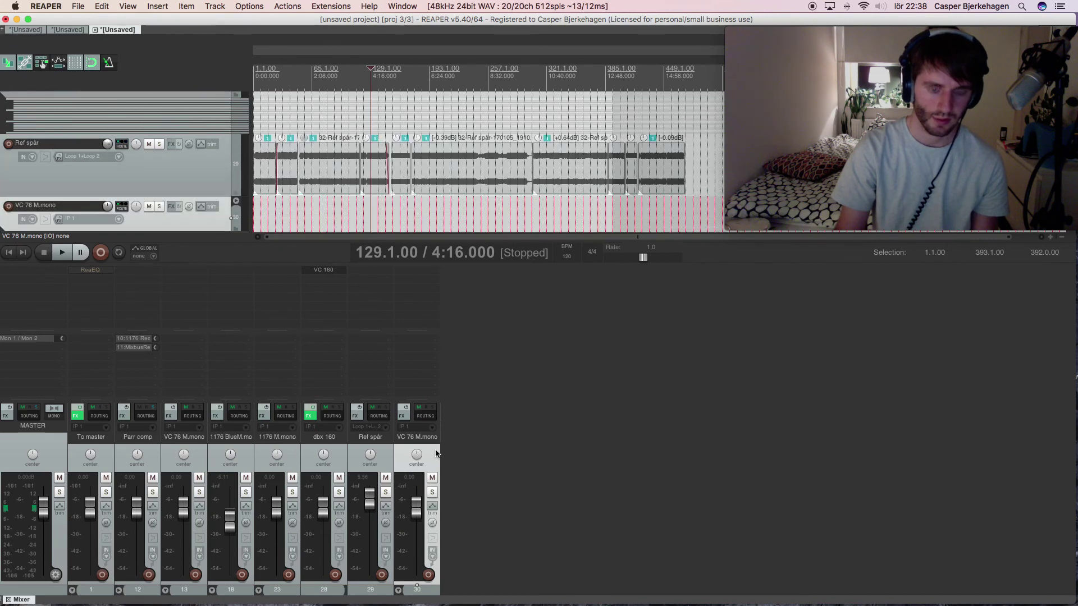
Step: Colour the VC 76 M.mono track 30 orange
{"action": "key", "text": "shift+c"}
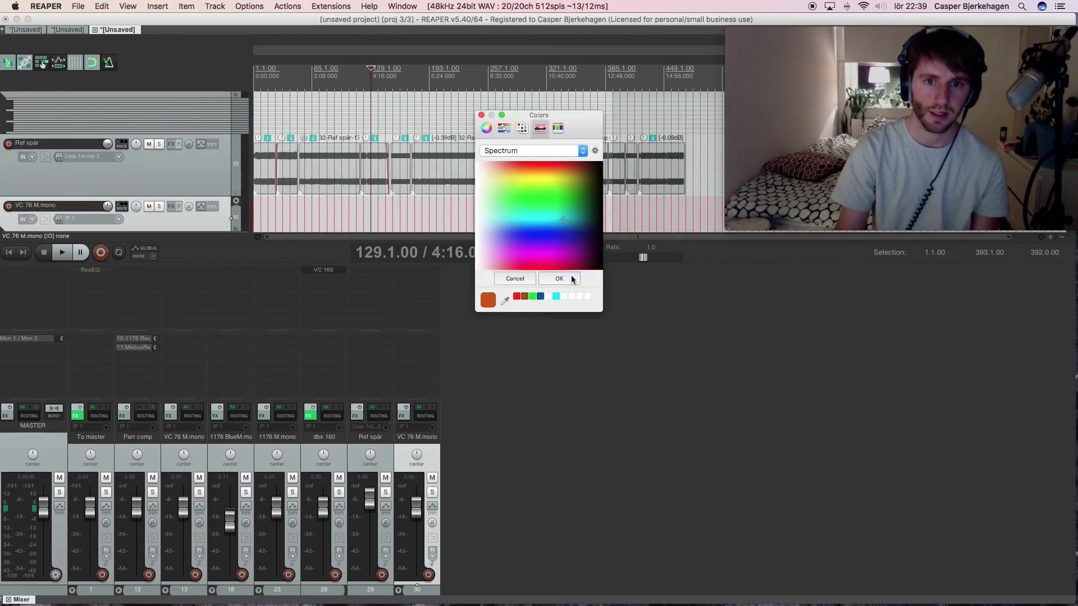
{"action": "left_click", "coordinate": [569, 278]}
{"action": "left_click", "coordinate": [559, 478]}
{"action": "left_click", "coordinate": [431, 459]}
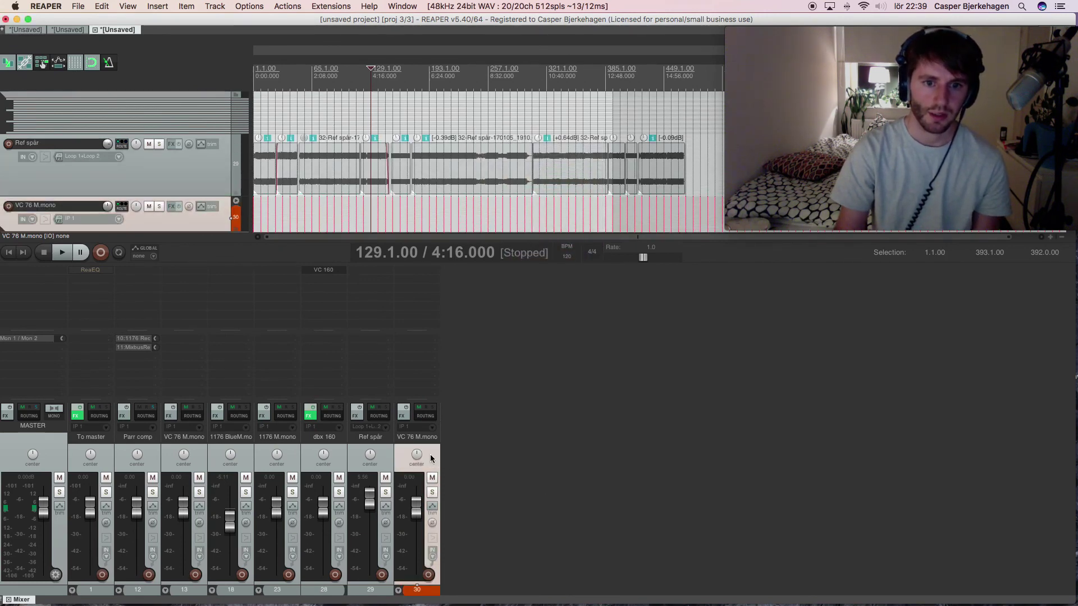
Step: Expand VC 76 M.mono to show VC 76L, VC 76R and VC76RECIVE, checking VC76RECIVE's VC 76 plugin
{"action": "left_click", "coordinate": [398, 590]}
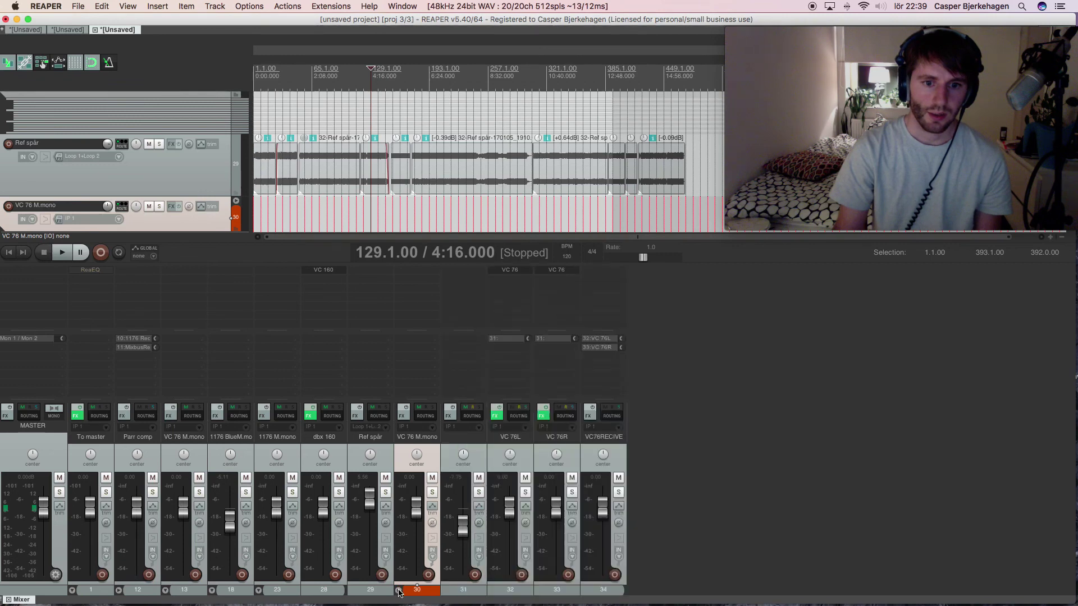
{"action": "left_click", "coordinate": [612, 438]}
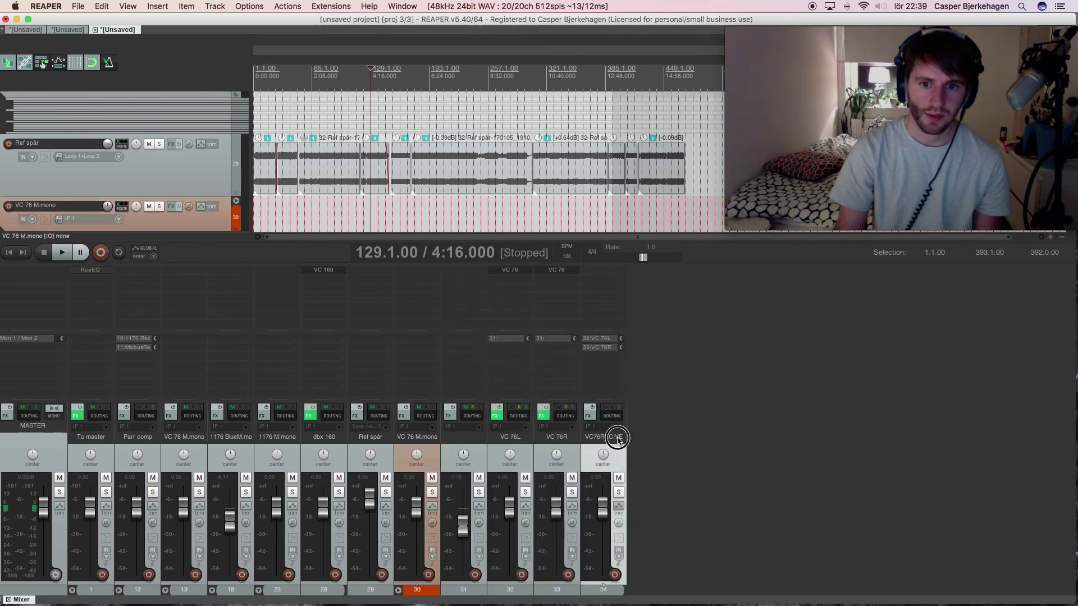
{"action": "left_click", "coordinate": [559, 272]}
{"action": "left_click", "coordinate": [559, 272]}
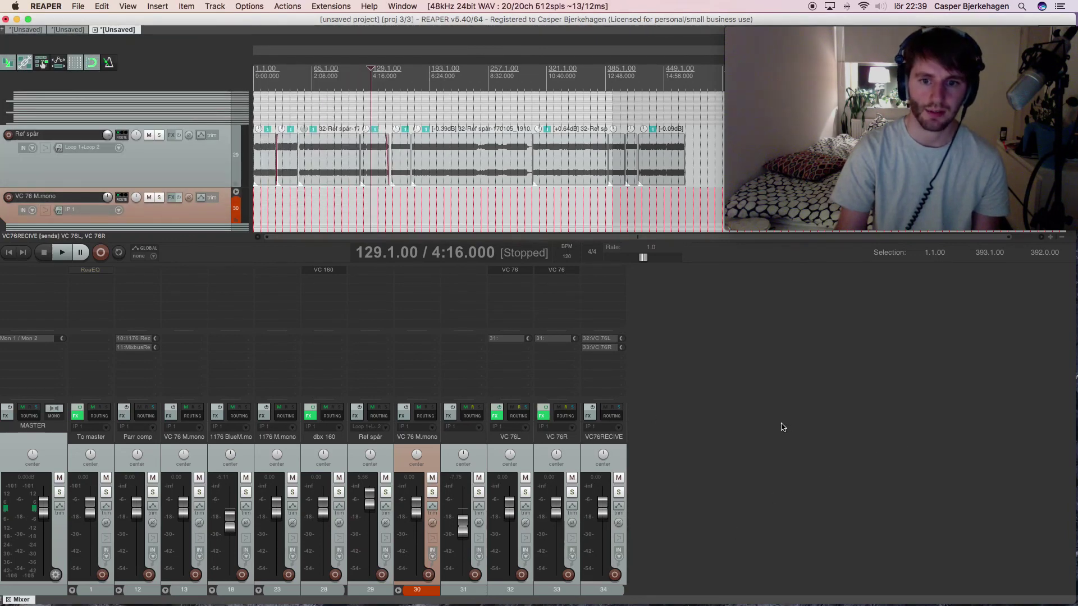
{"action": "right_click", "coordinate": [680, 440]}
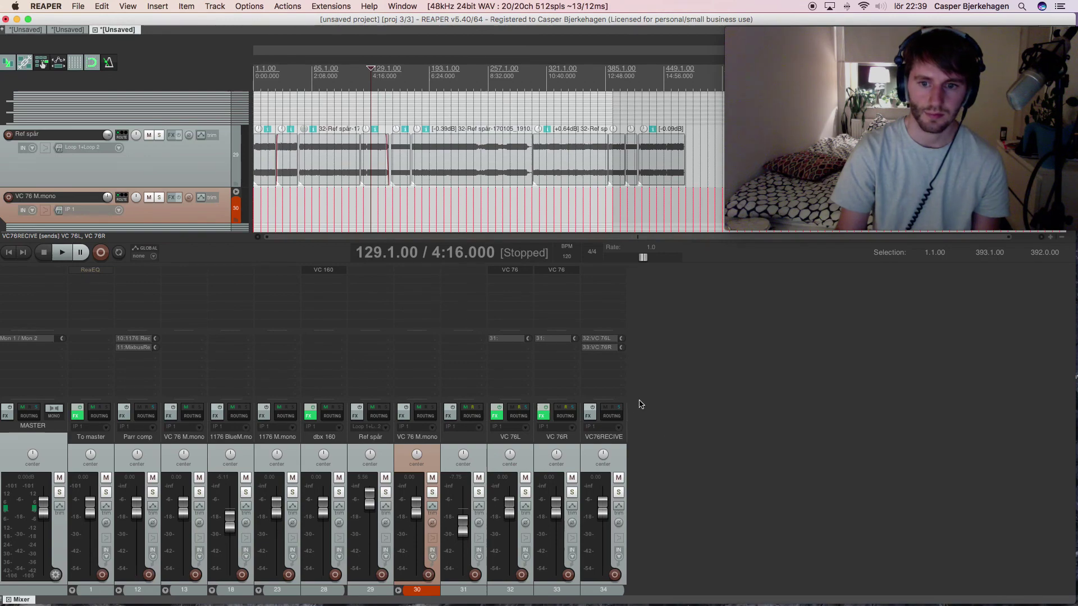
{"action": "left_click", "coordinate": [619, 456]}
{"action": "right_click", "coordinate": [619, 456]}
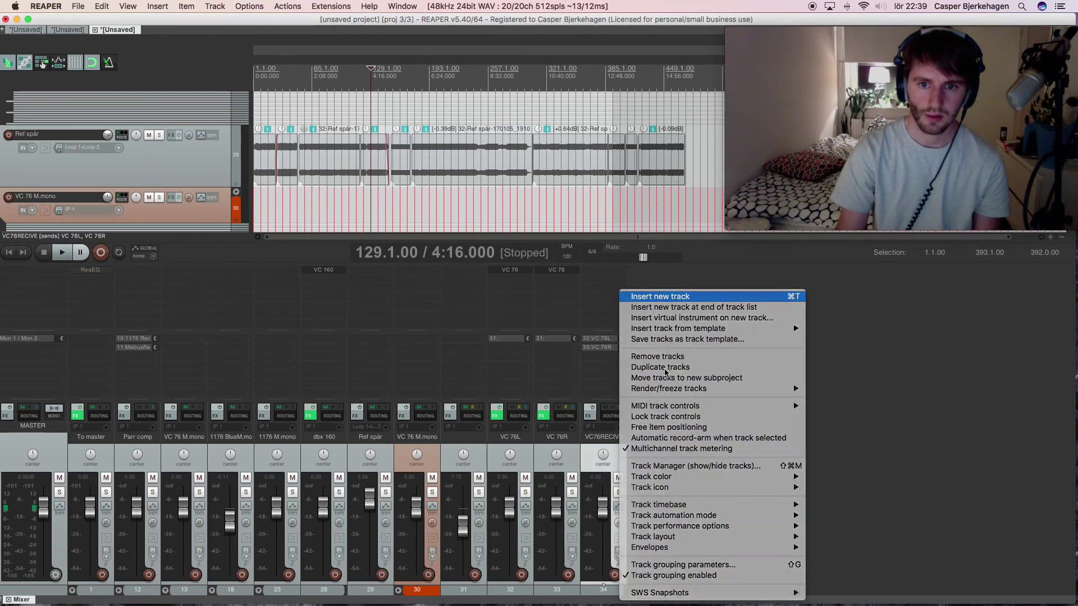
{"action": "left_click", "coordinate": [623, 293]}
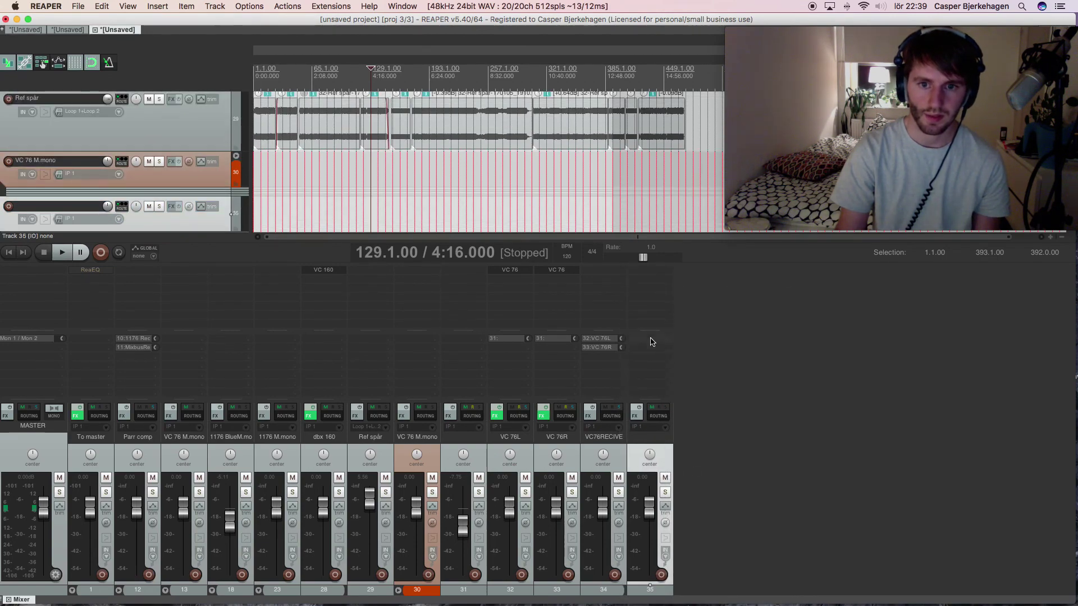
{"action": "left_click_drag", "start_coordinate": [653, 342], "coordinate": [592, 359]}
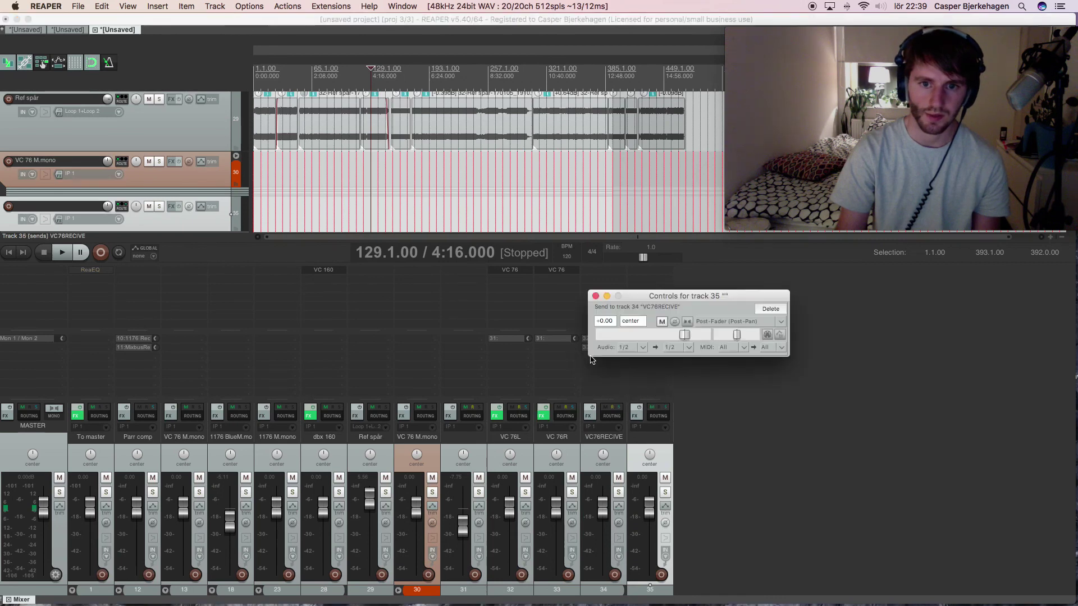
{"action": "left_click", "coordinate": [596, 296]}
{"action": "left_click", "coordinate": [650, 339]}
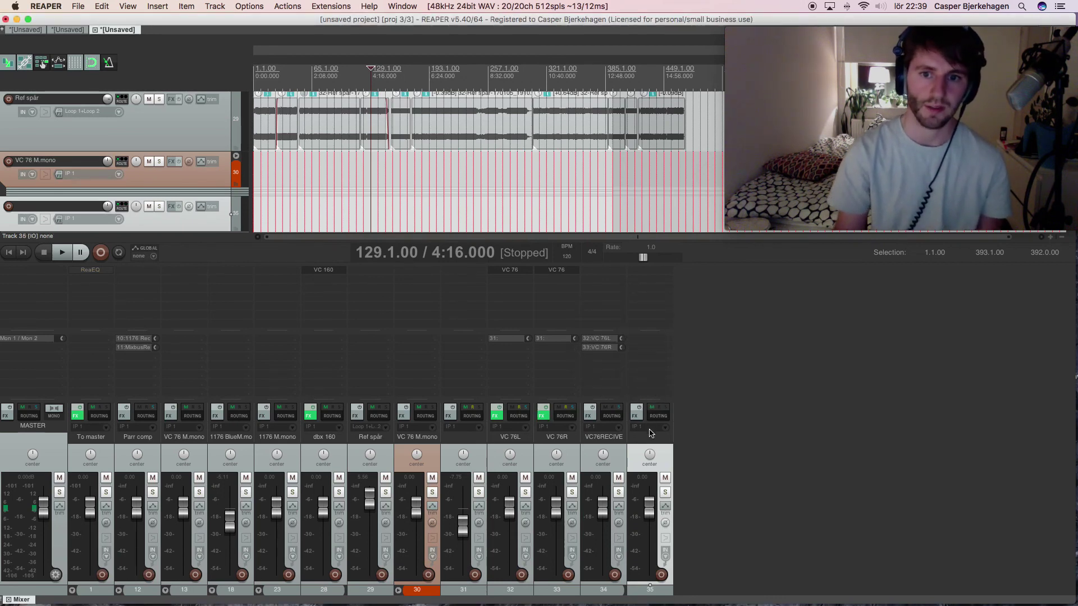
{"action": "key", "text": "Delete"}
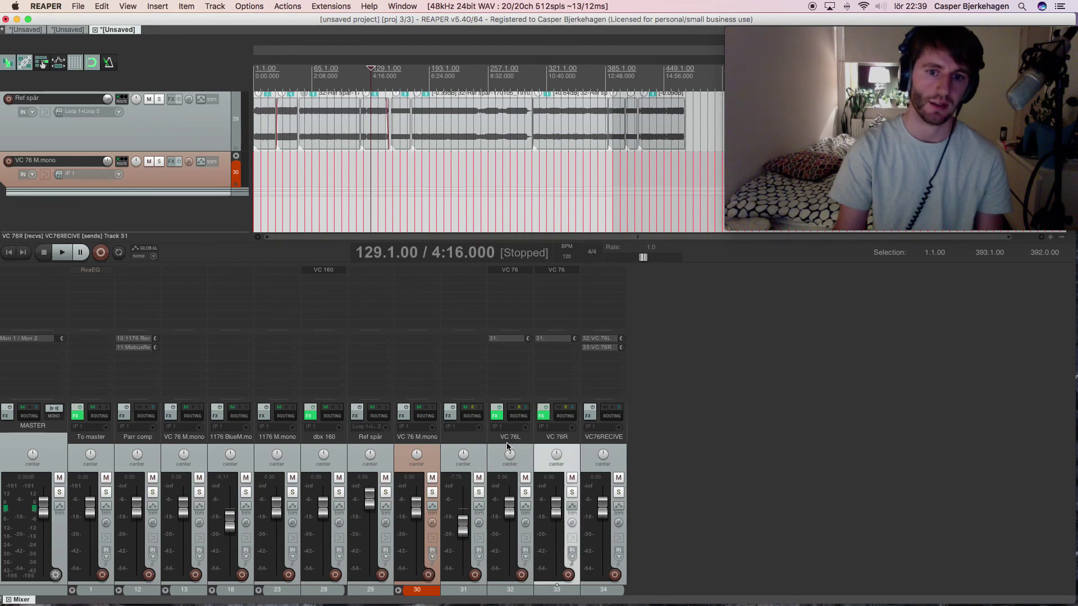
{"action": "mouse_move", "coordinate": [520, 410]}
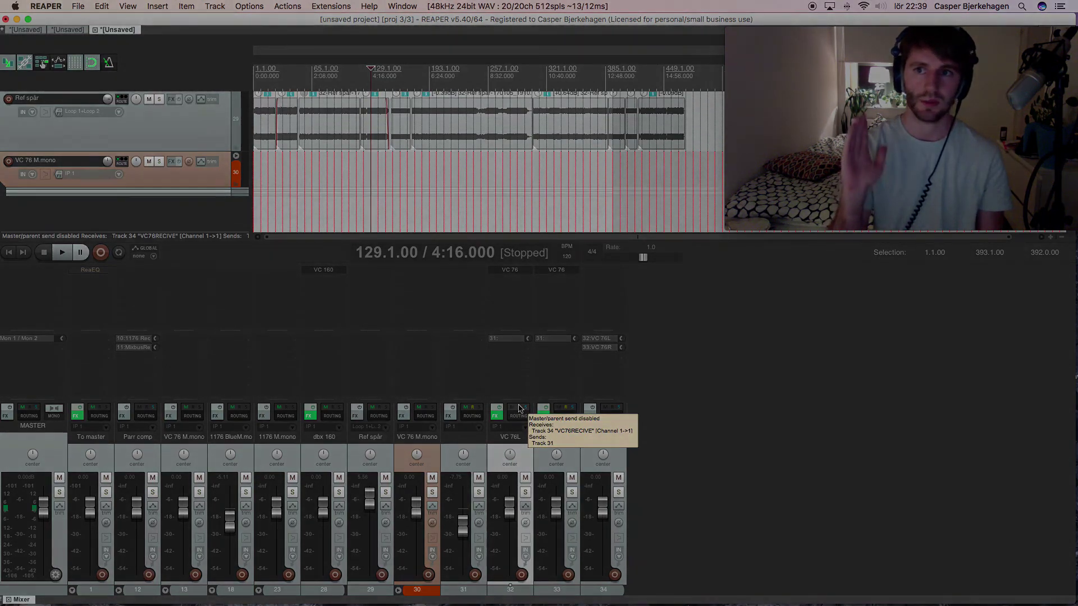